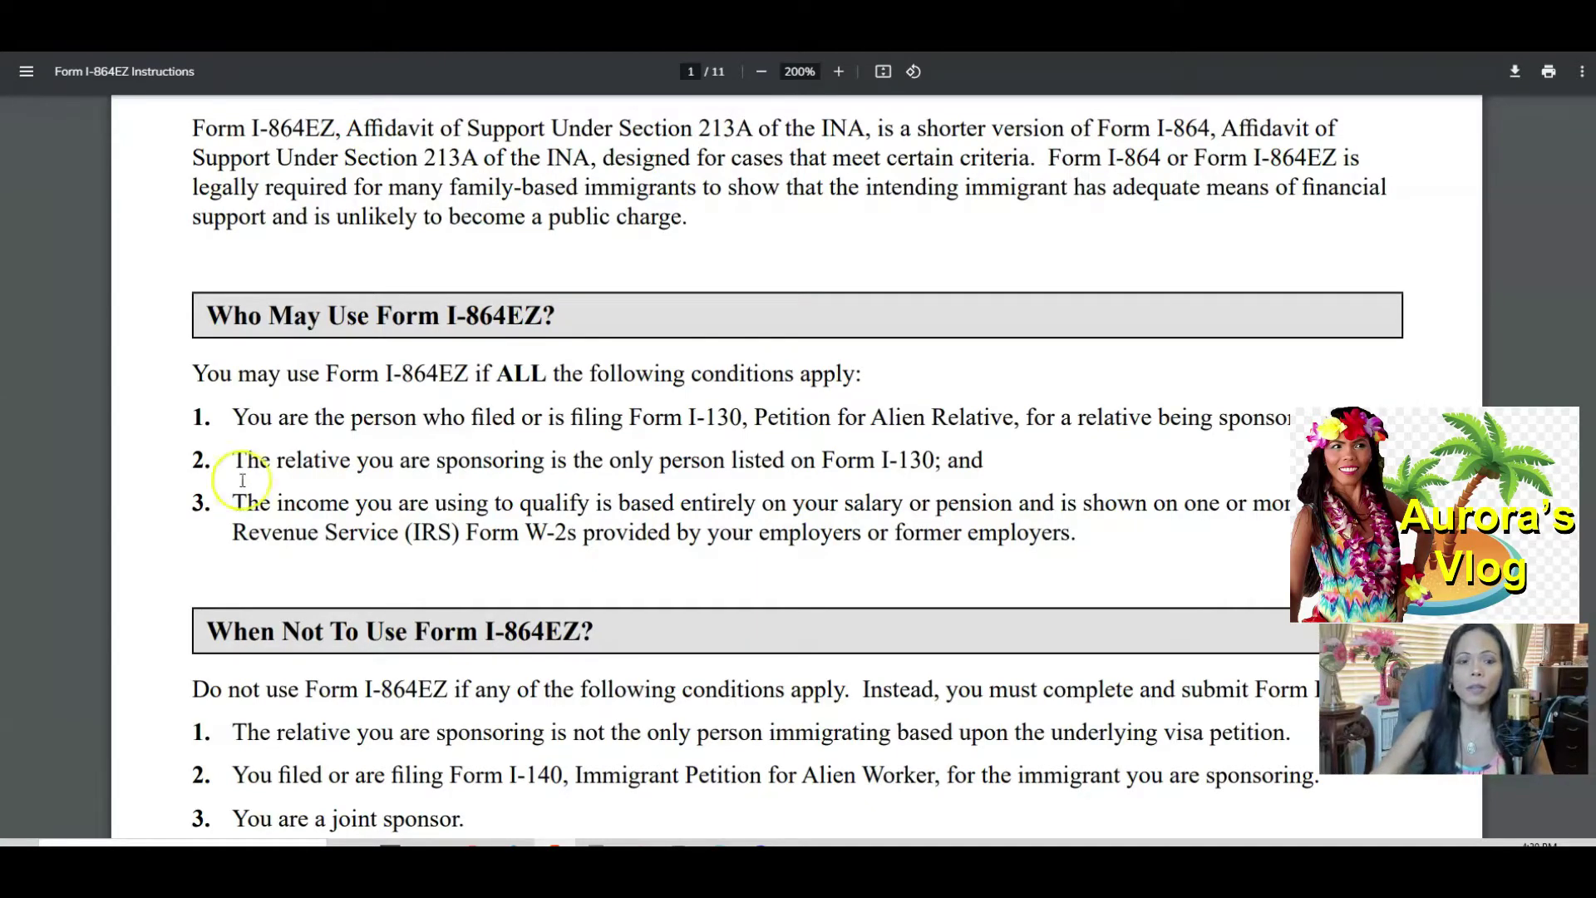
- Read the 'When Not To Use Form I-864EZ' section and highlight the line about filing Form I-864 instead
scroll(405, 536, down, 5)
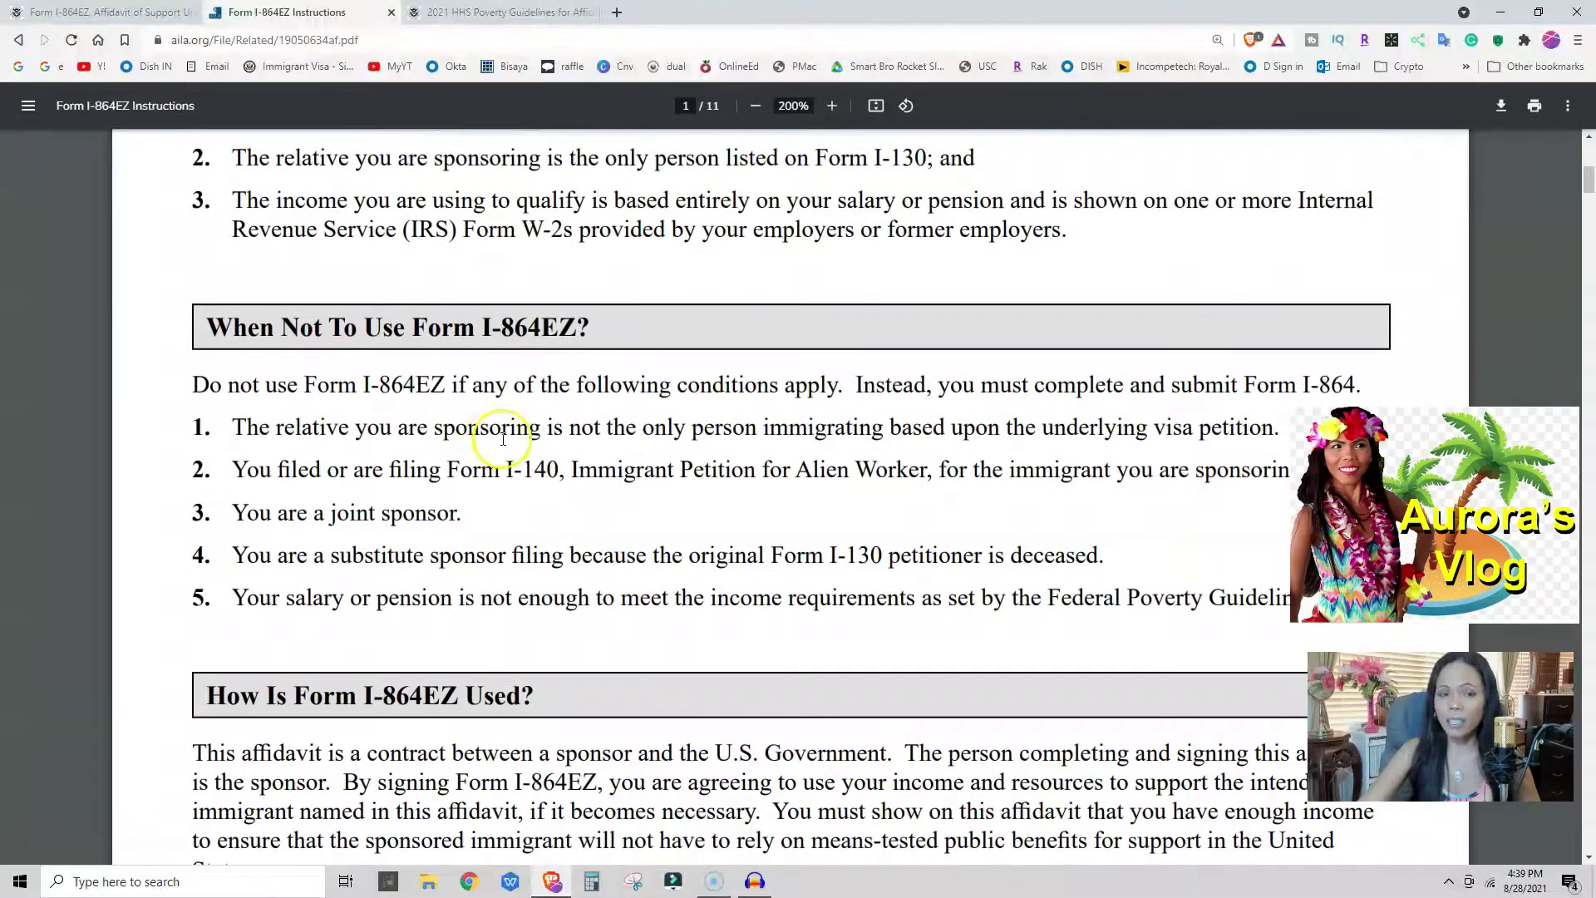
scroll(632, 426, down, 1)
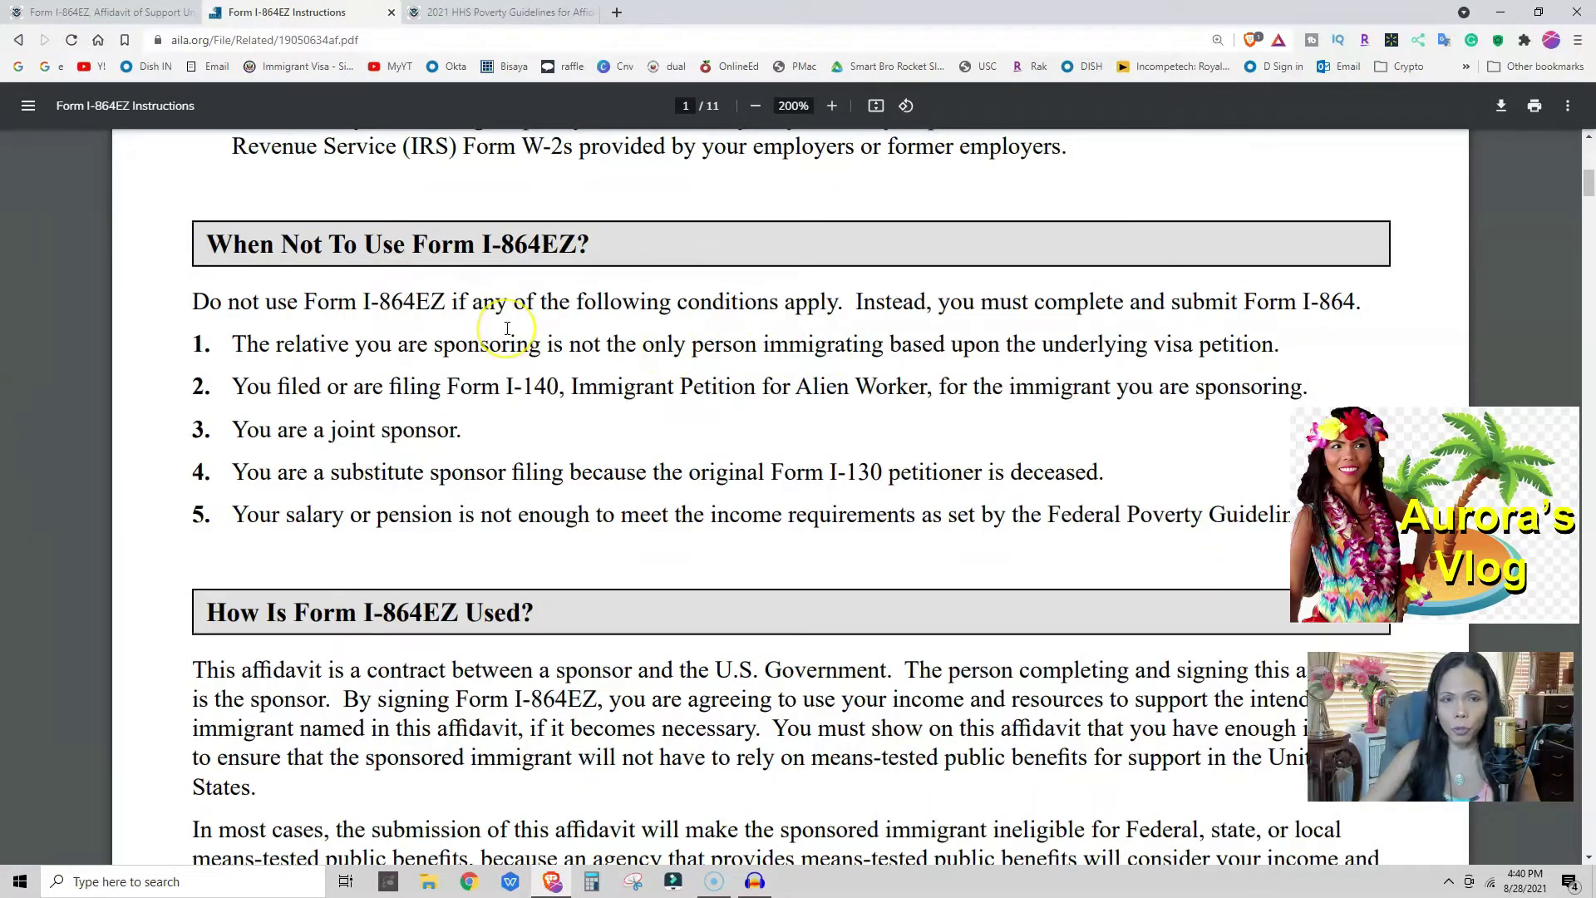
drag(1354, 302, 1279, 302)
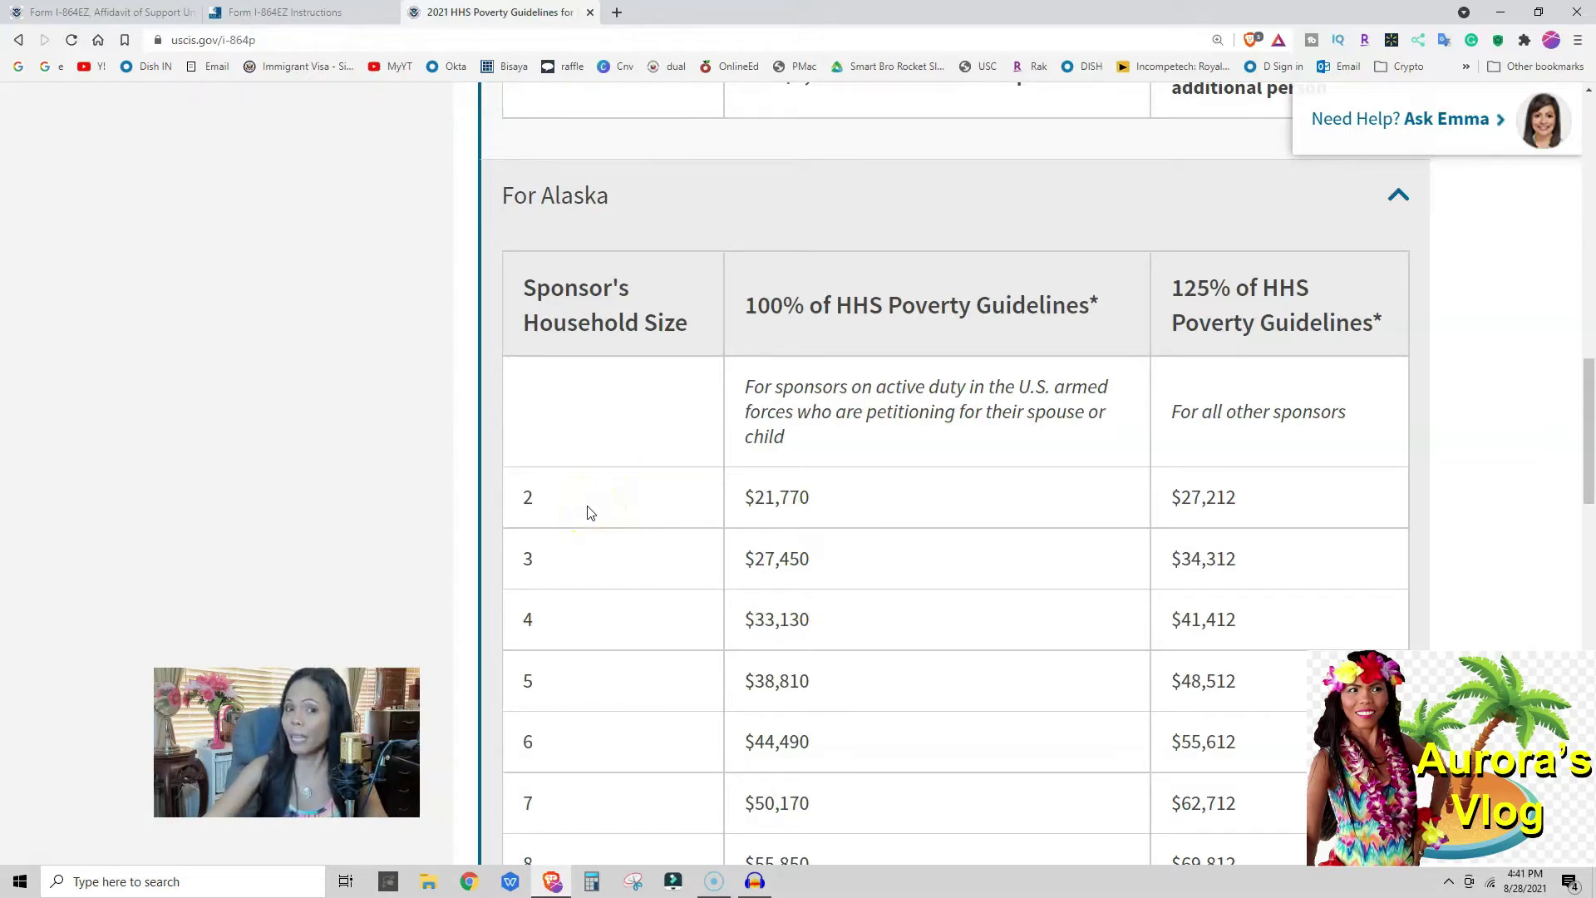
- Highlight the Alaska household-size-2 guideline amount of $21,770, then return to the Form I-864EZ PDF
drag(586, 512, 774, 499)
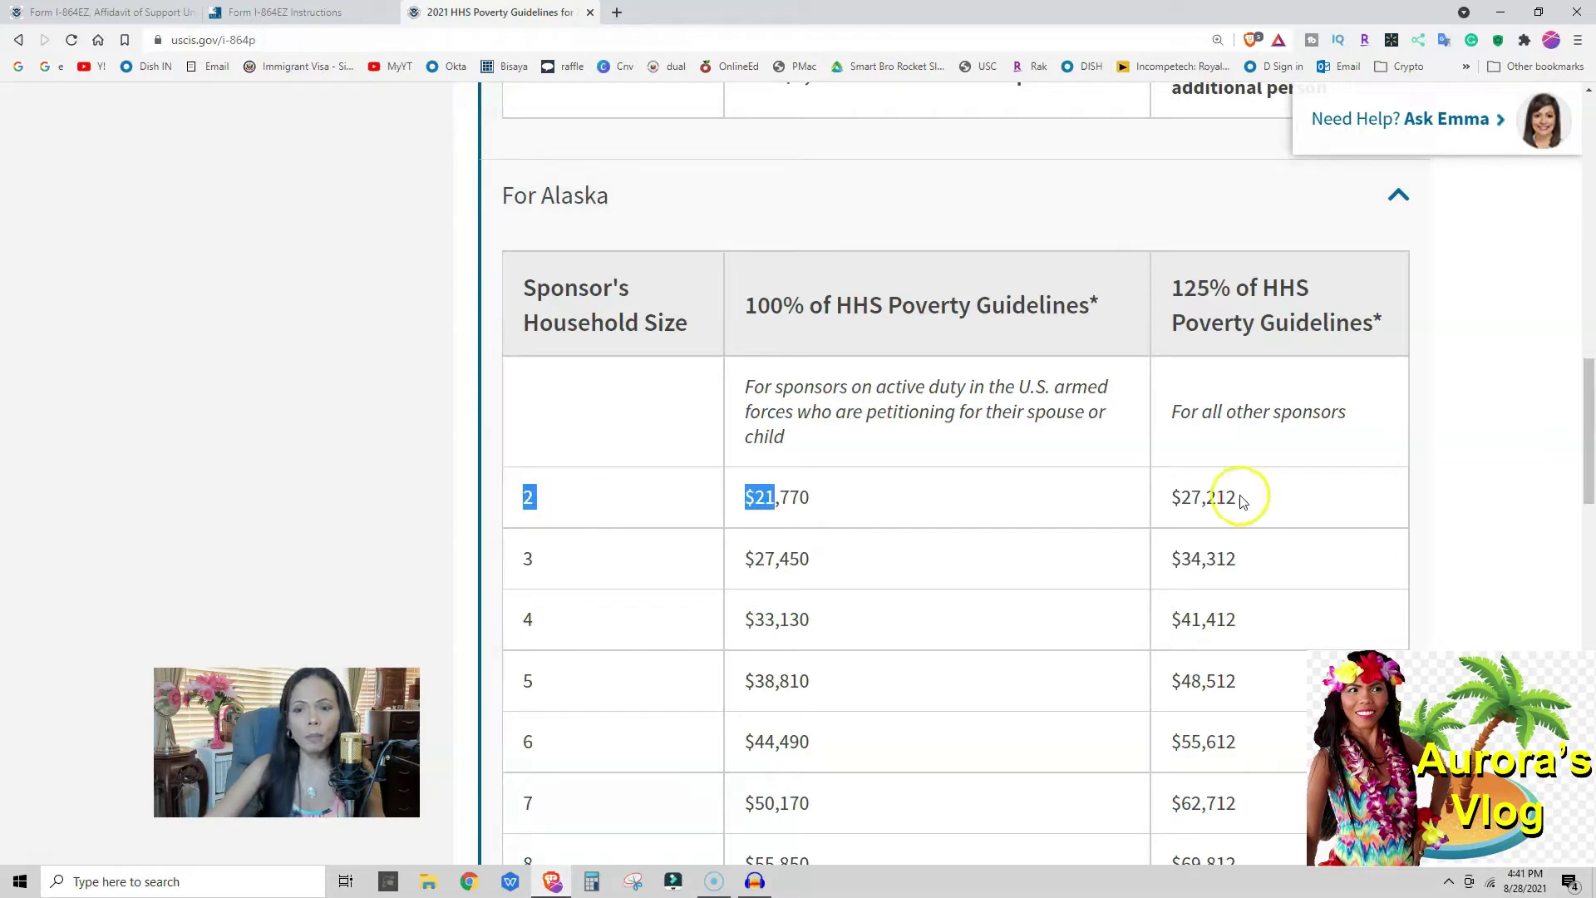
click(1247, 512)
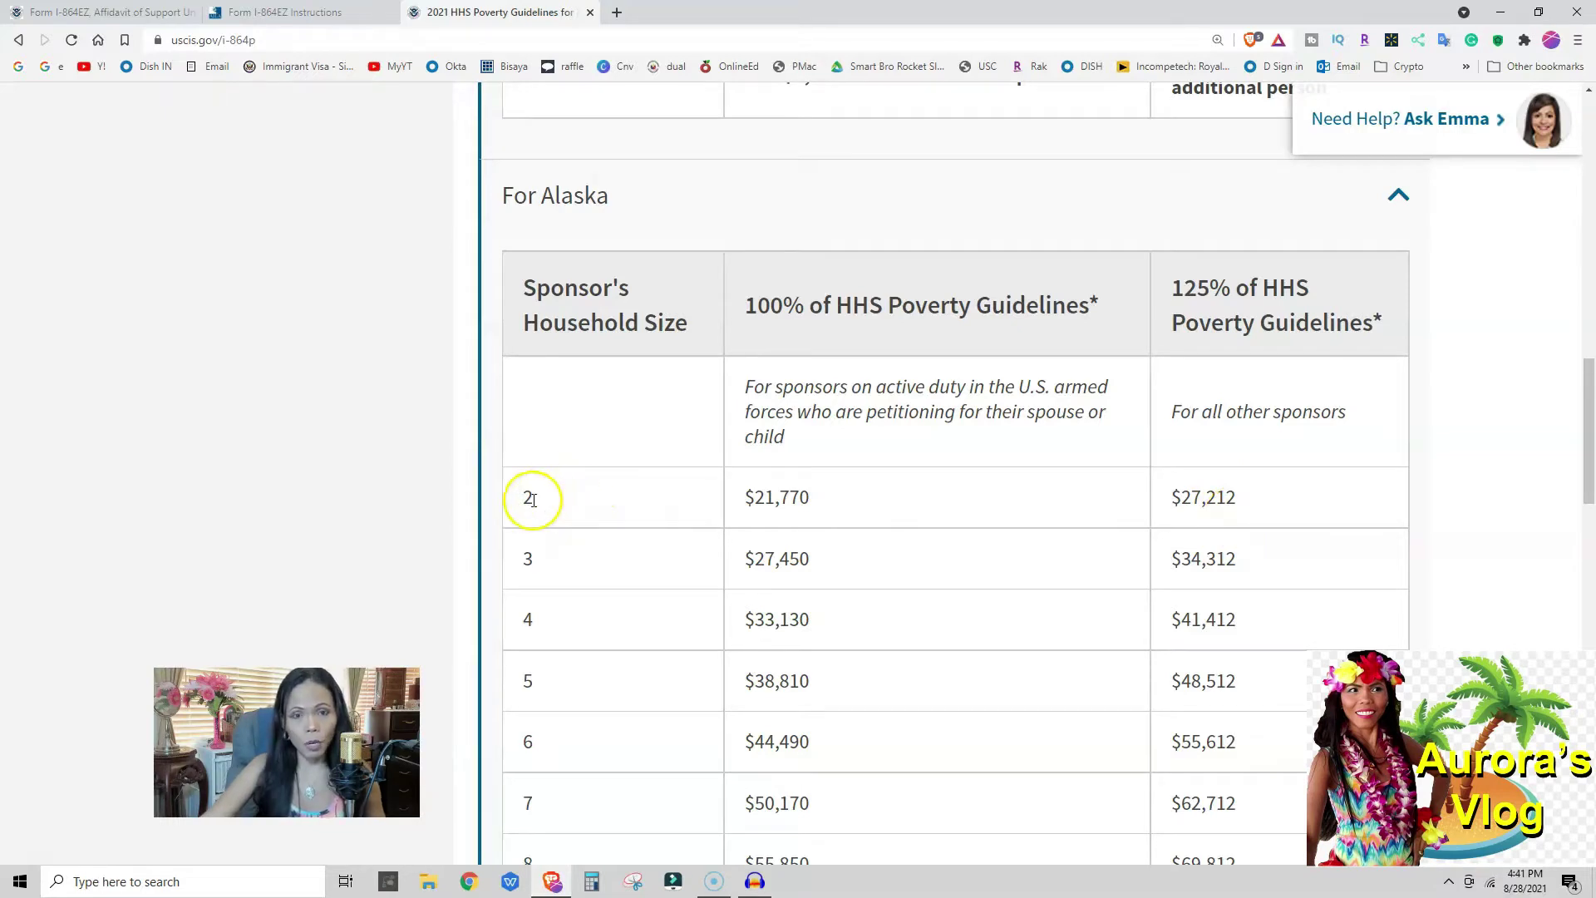
drag(532, 500, 517, 497)
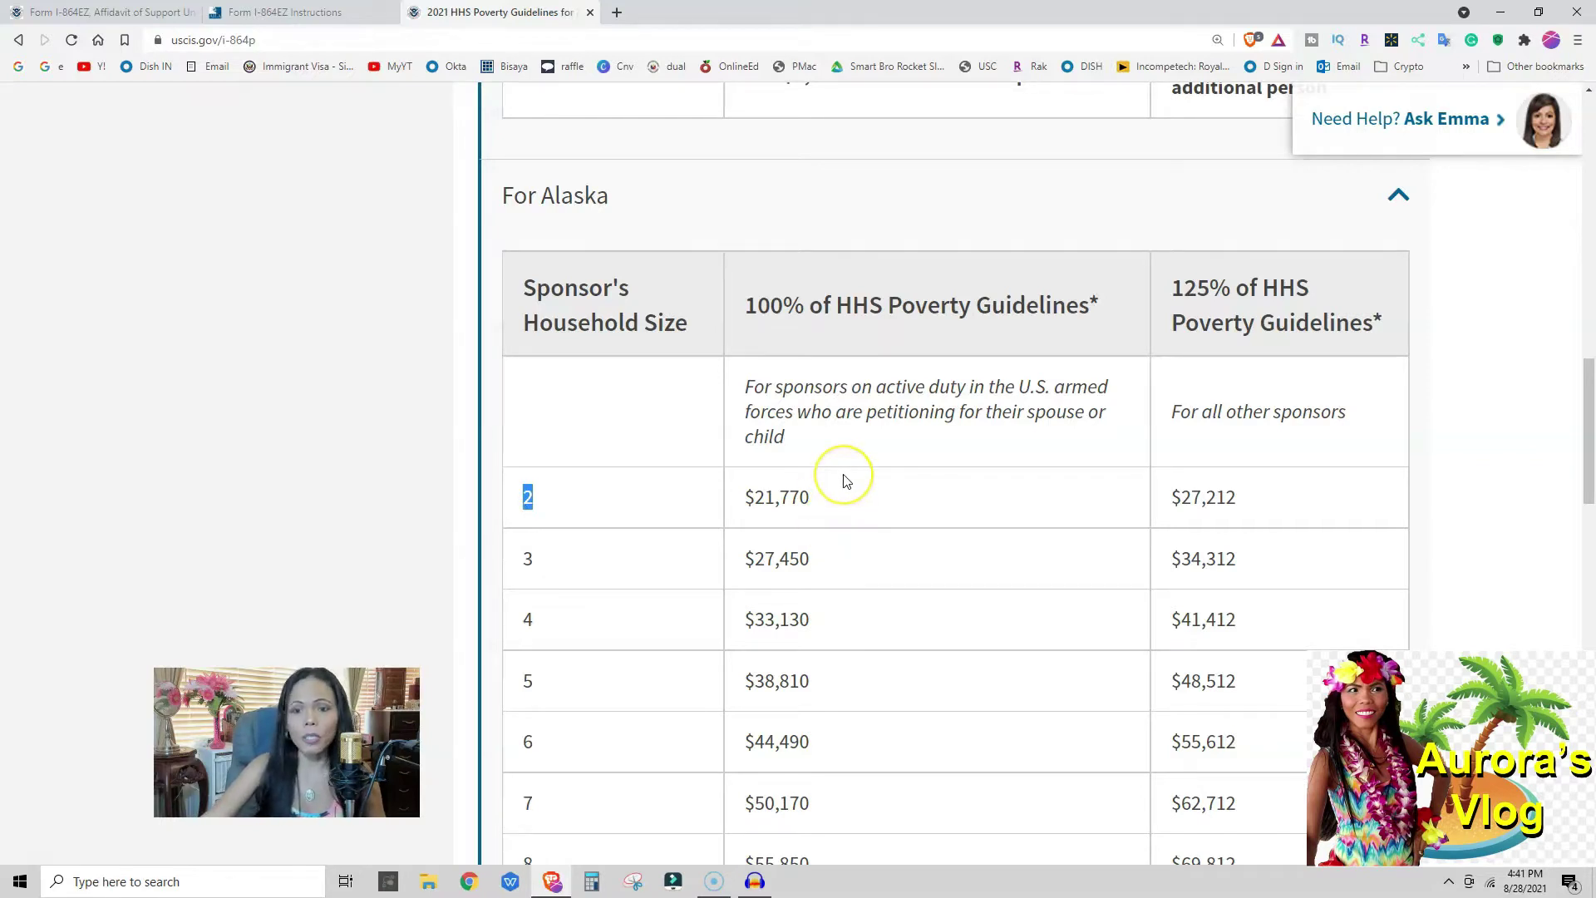
triple_click(815, 499)
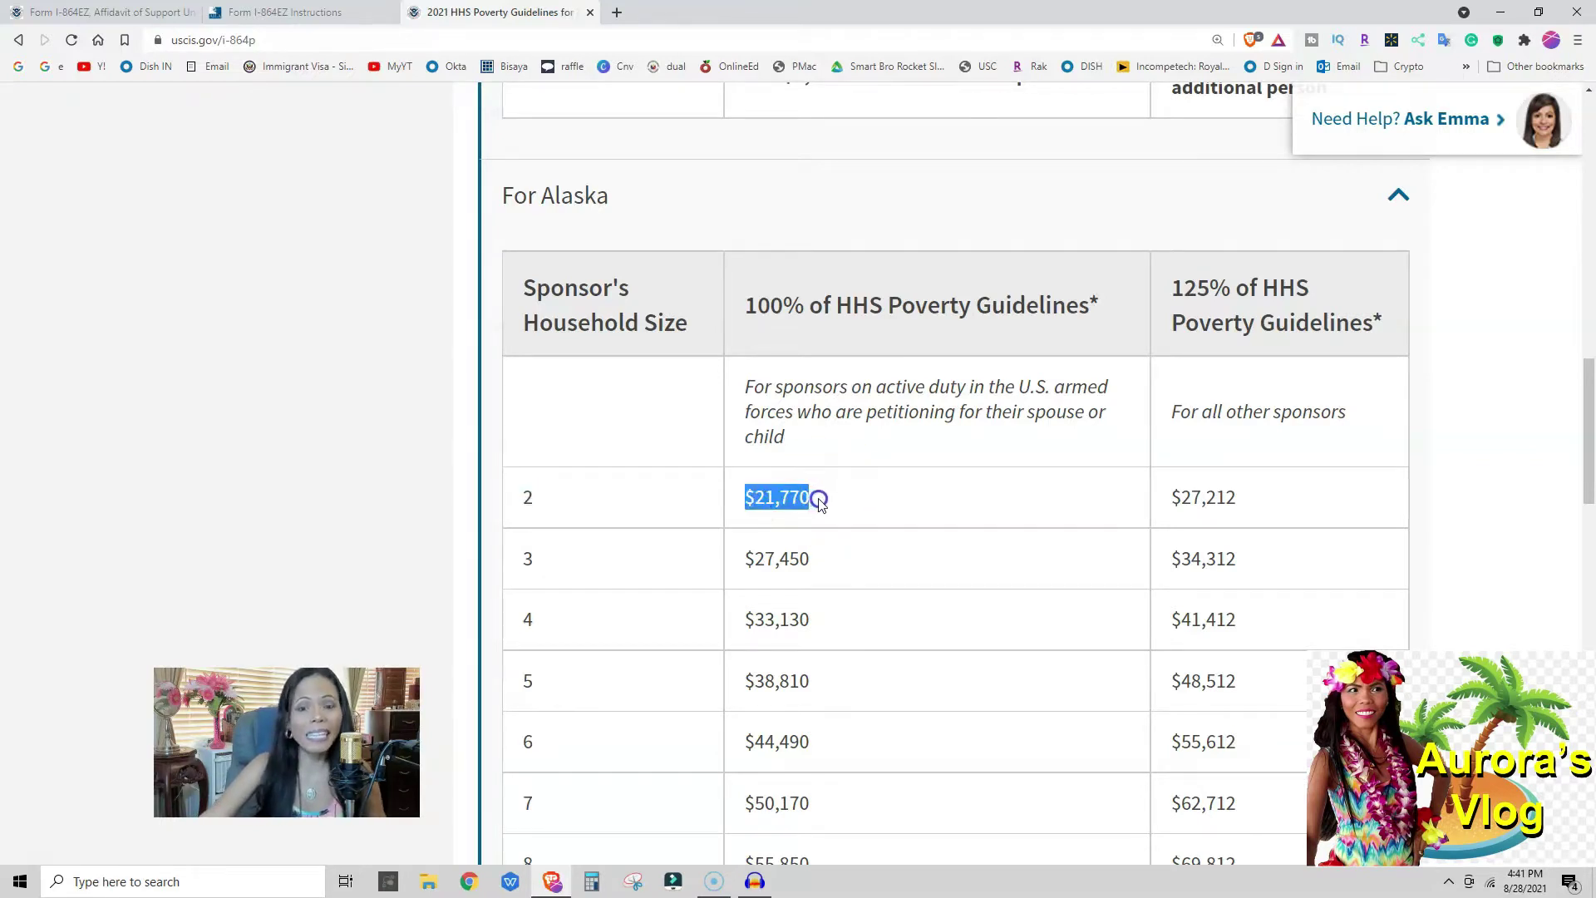
click(852, 504)
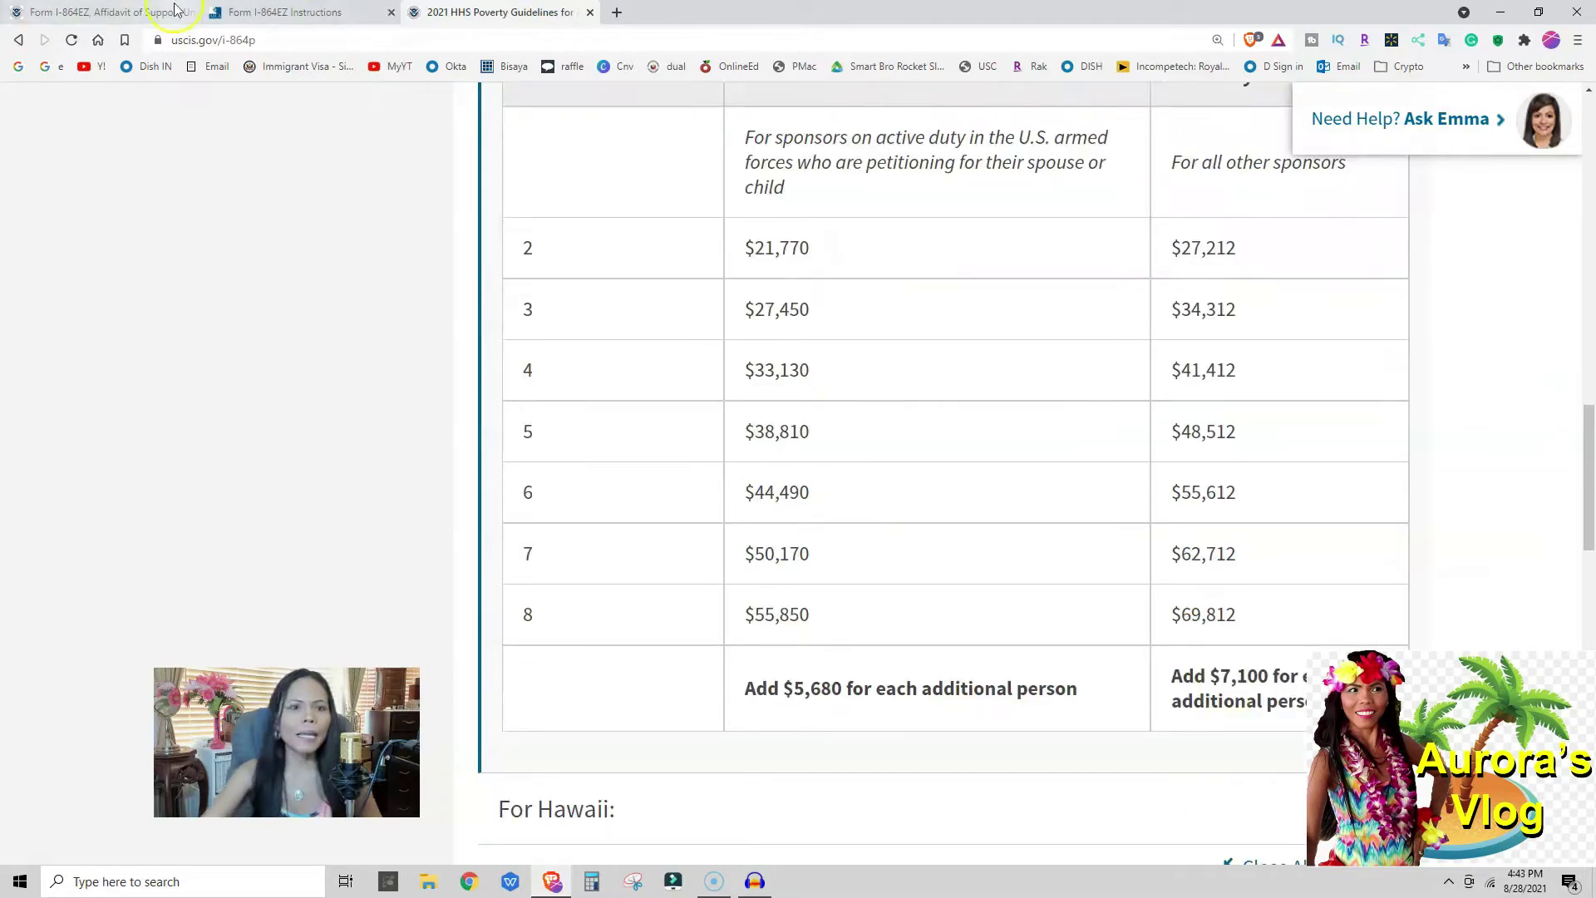
click(70, 11)
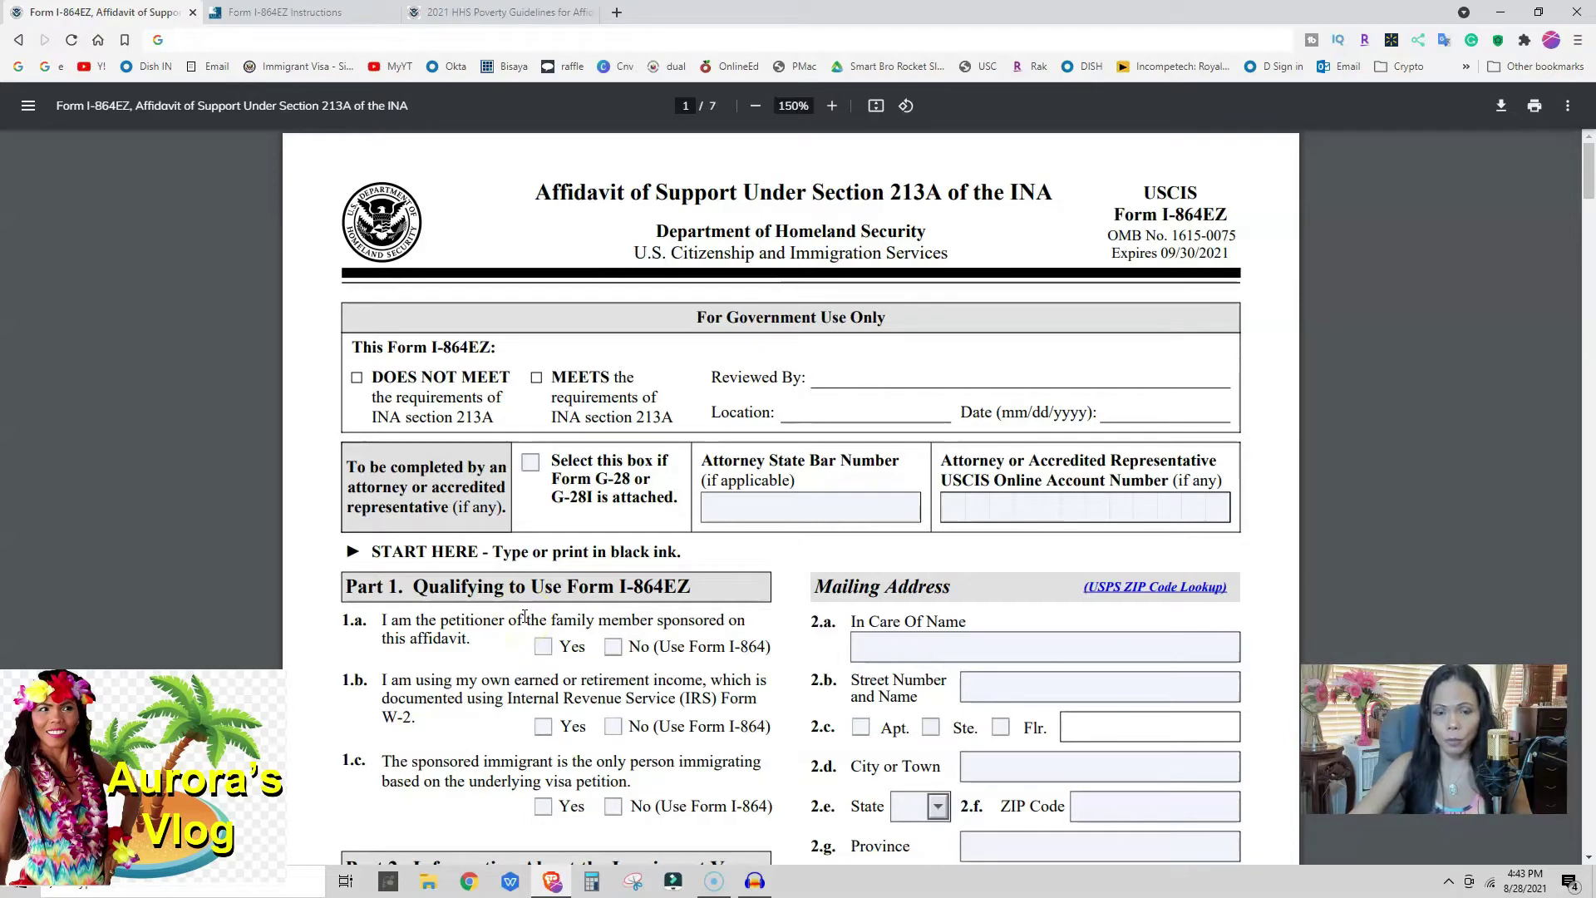
- Enter the intending immigrant's family, given and middle names in Part 2 fields 1.a–1.c
scroll(499, 399, down, 2)
scroll(469, 385, down, 1)
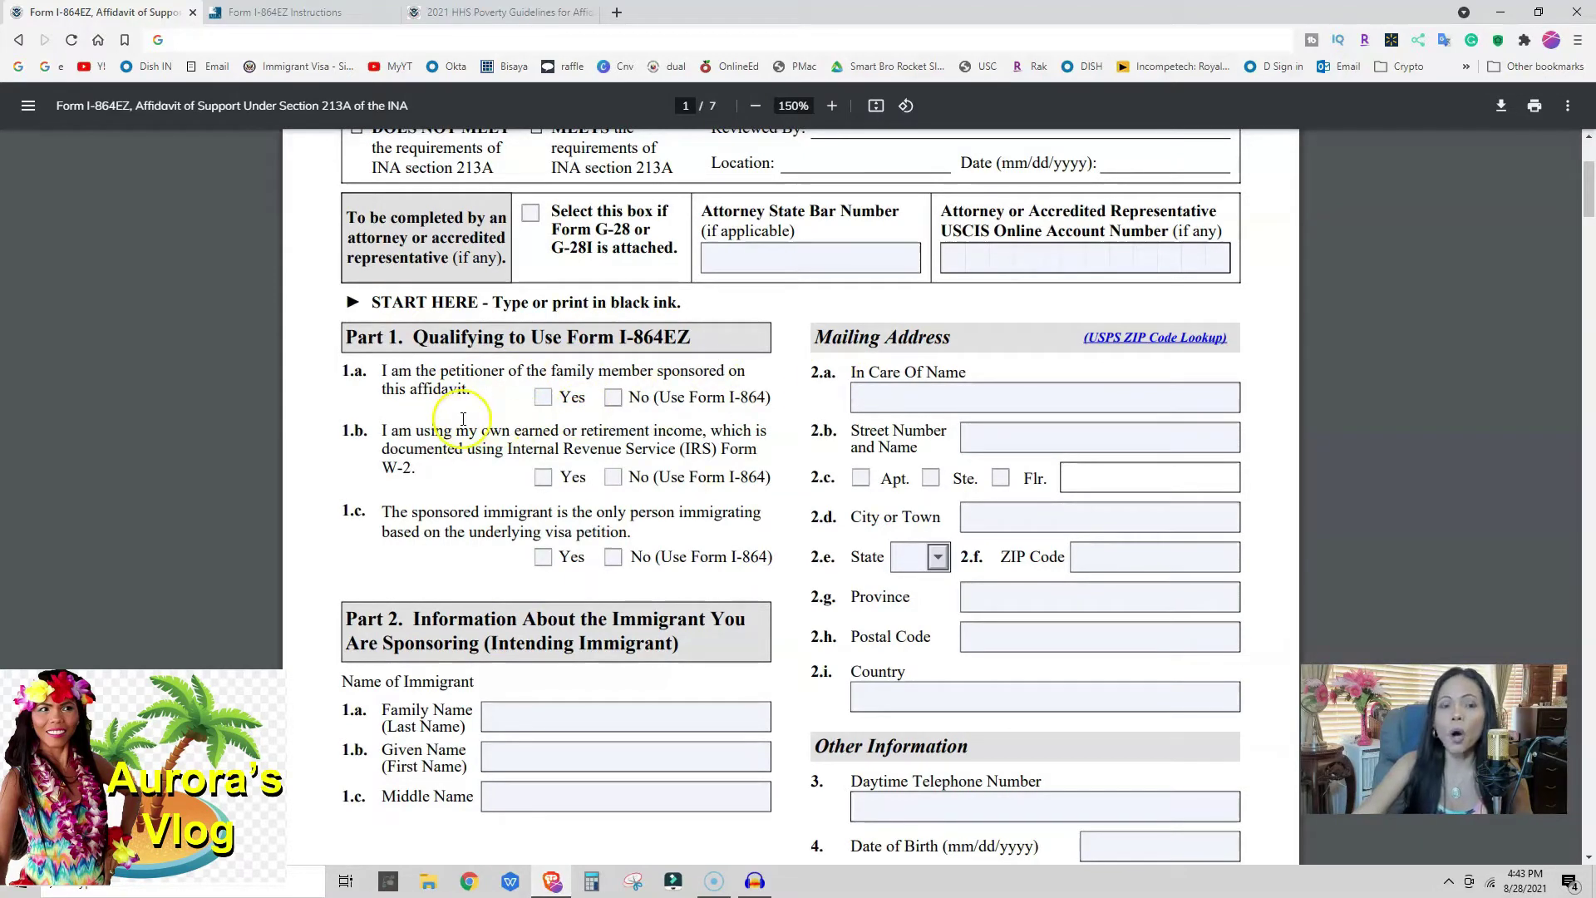
click(543, 398)
scroll(417, 376, down, 3)
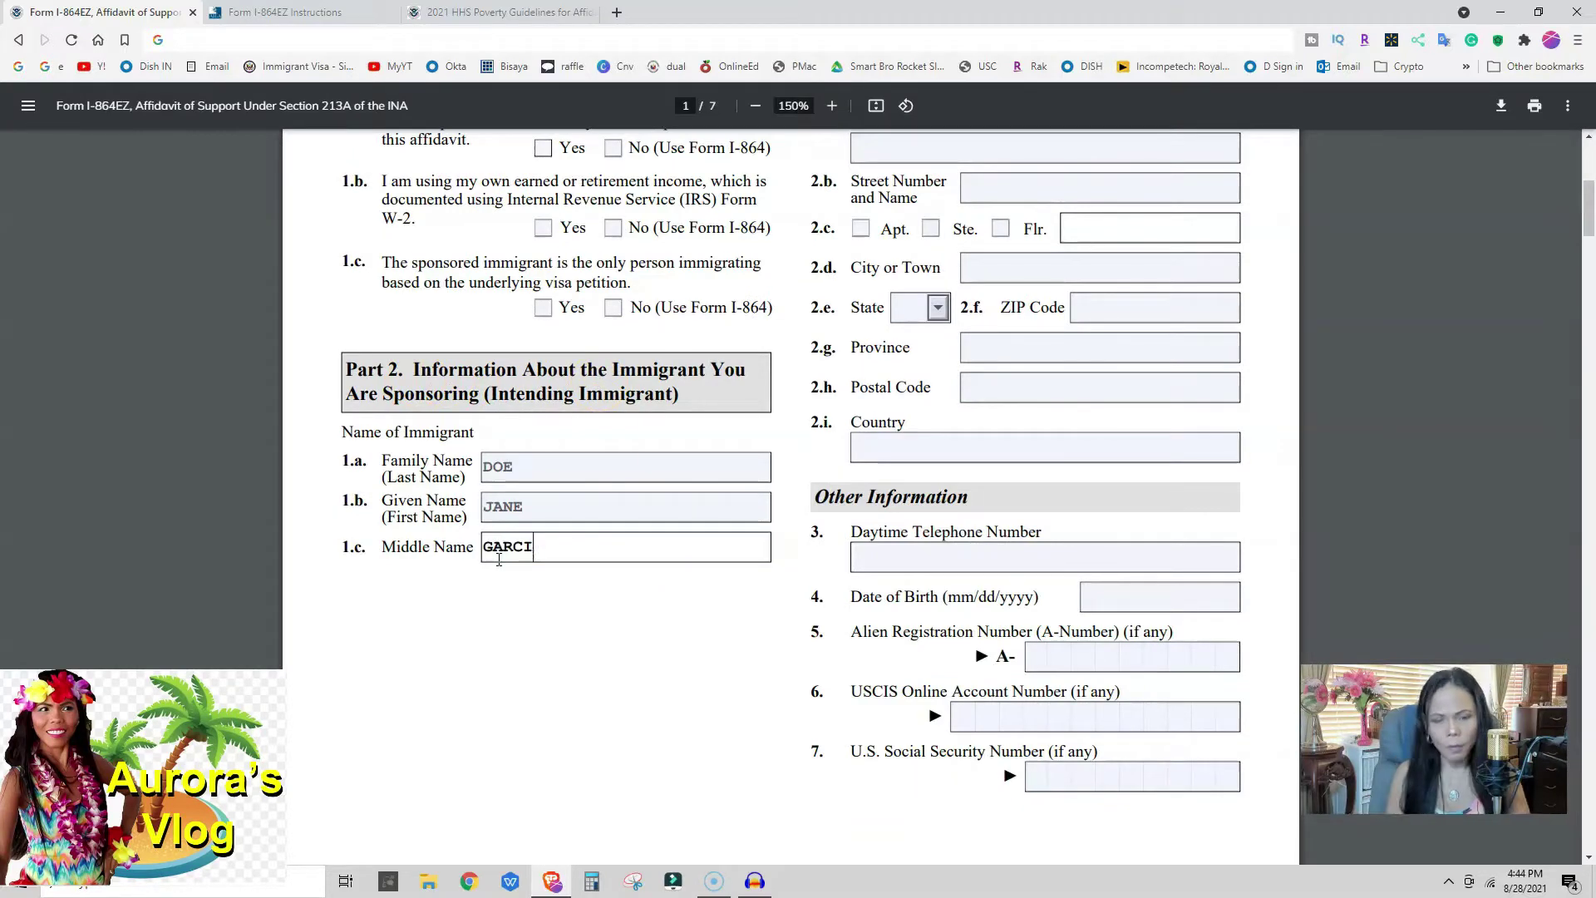
scroll(840, 534, up, 3)
click(908, 394)
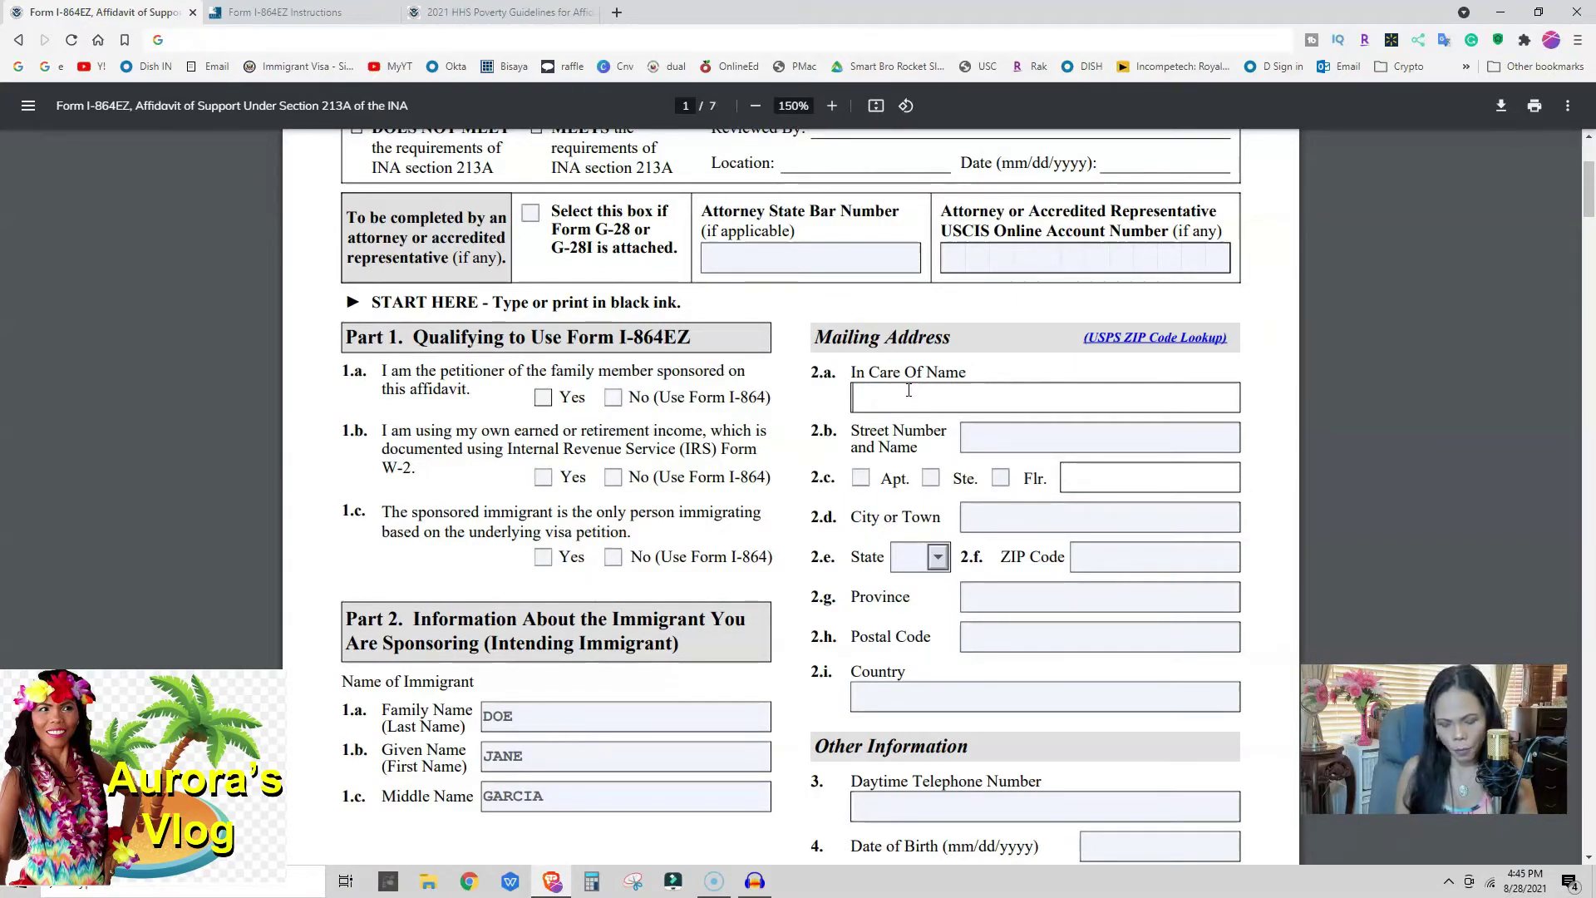
- Fill the immigrant's In Care Of name, street, province, postal code and country (Philippines)
click(981, 436)
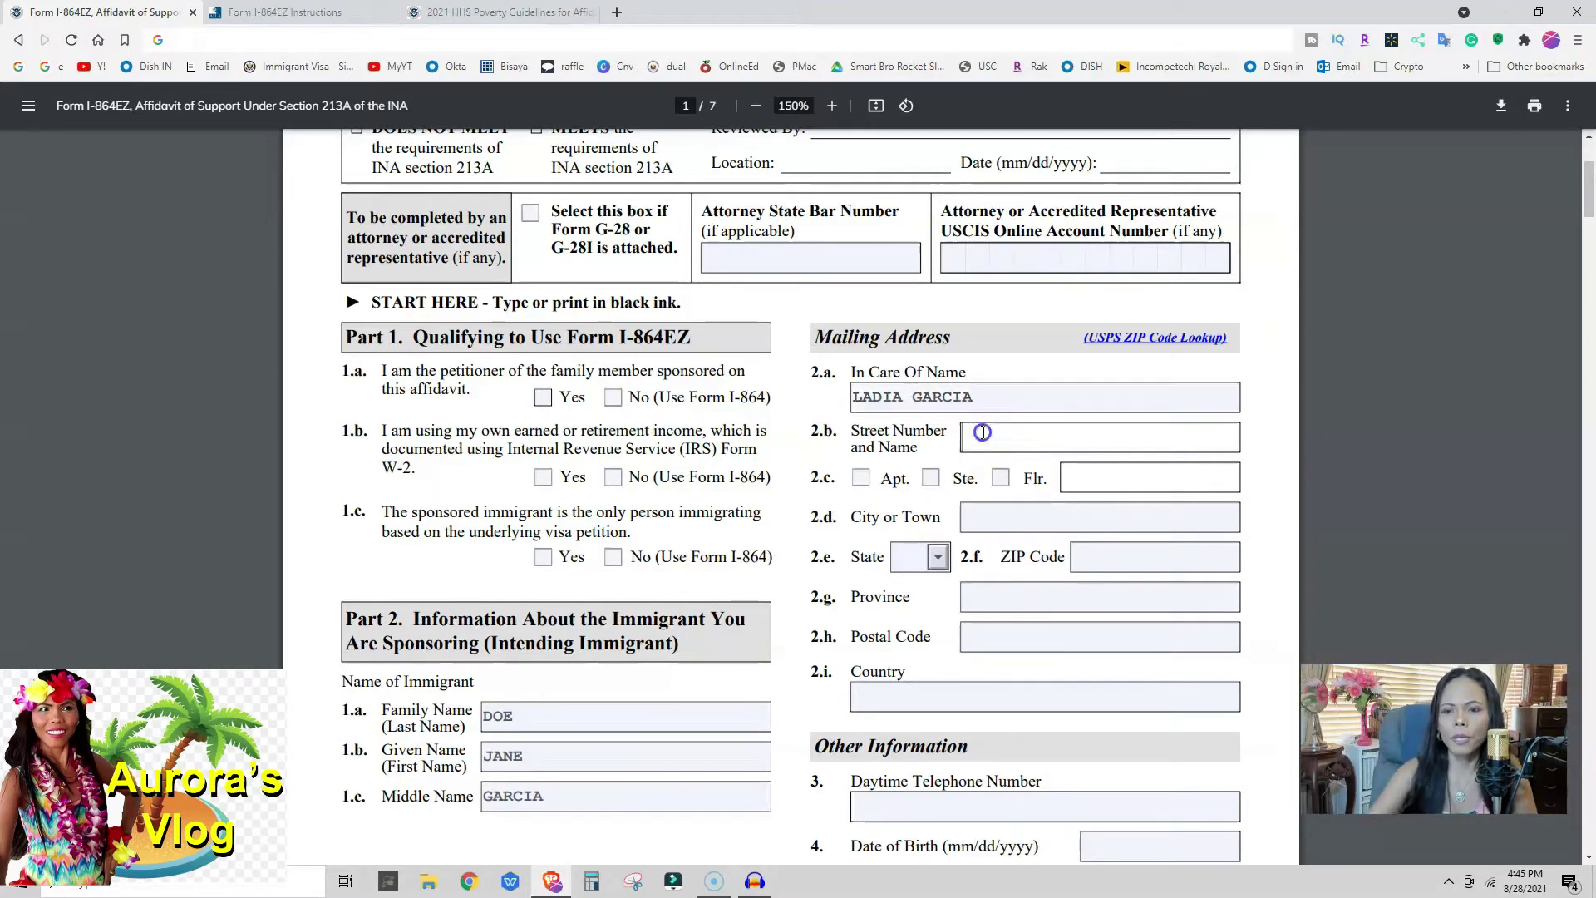
click(1009, 604)
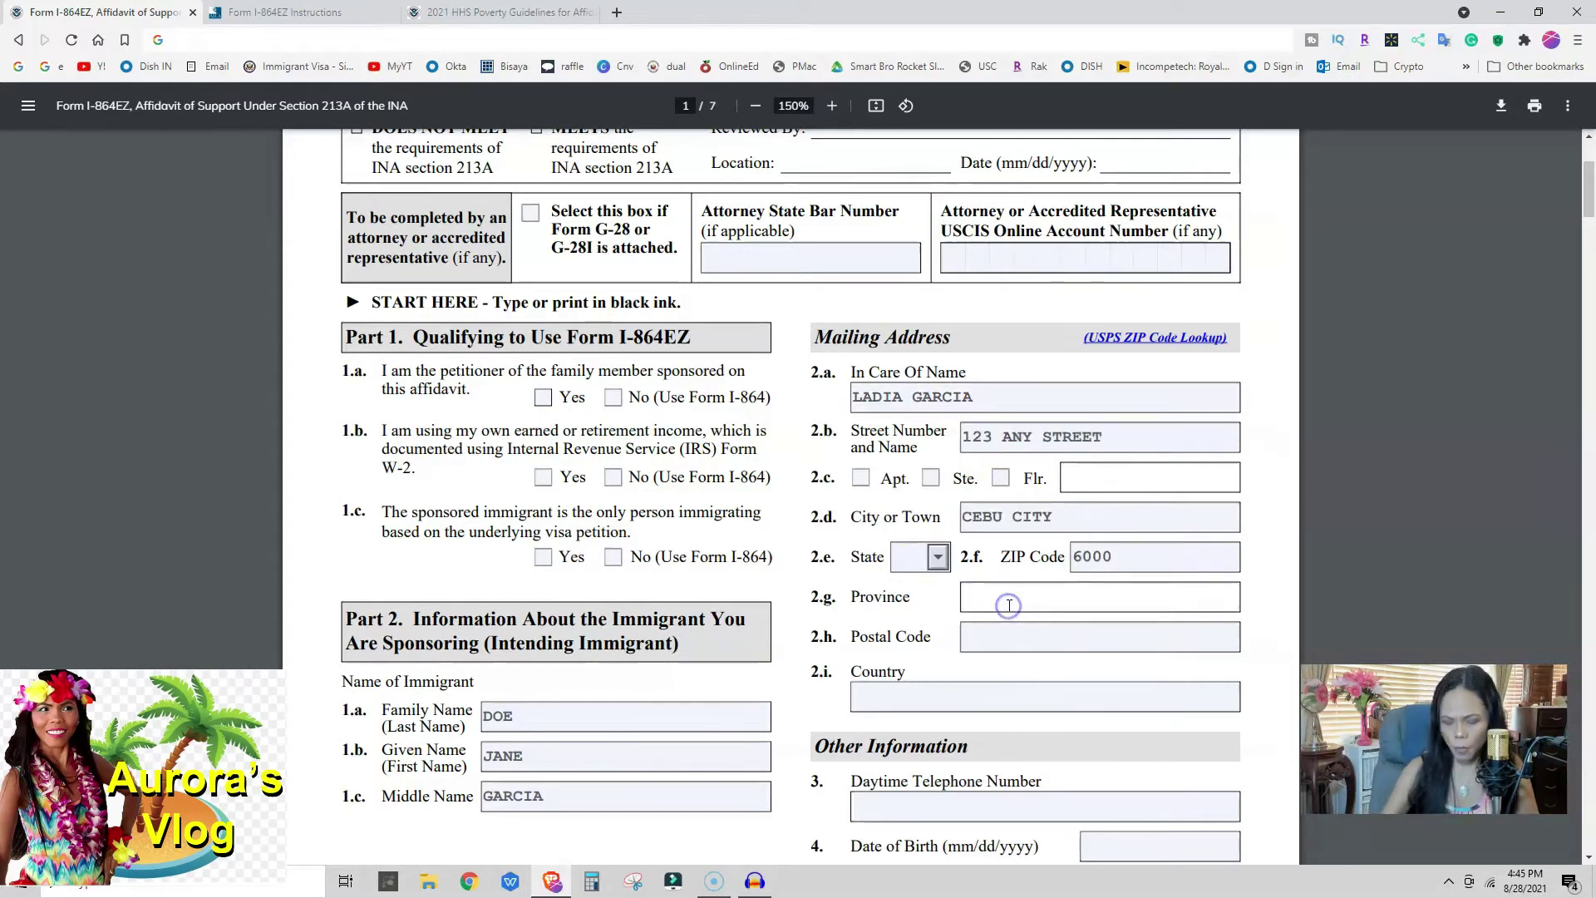
text(CEBU)
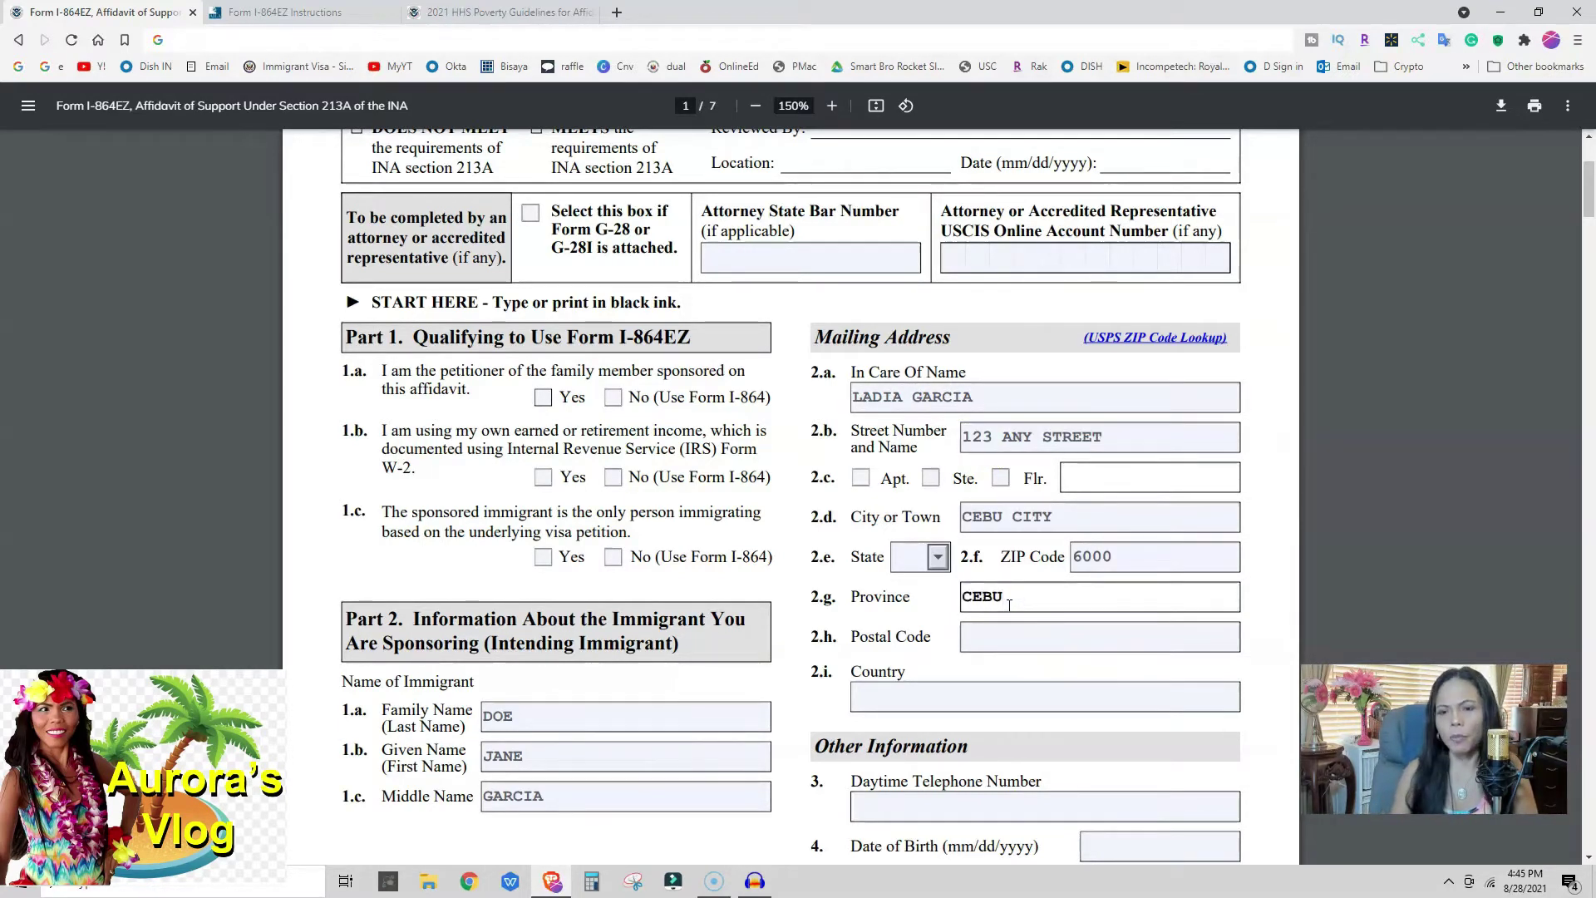
key(Tab)
click(1026, 638)
text(6000)
click(945, 696)
text(PHILIPPINES)
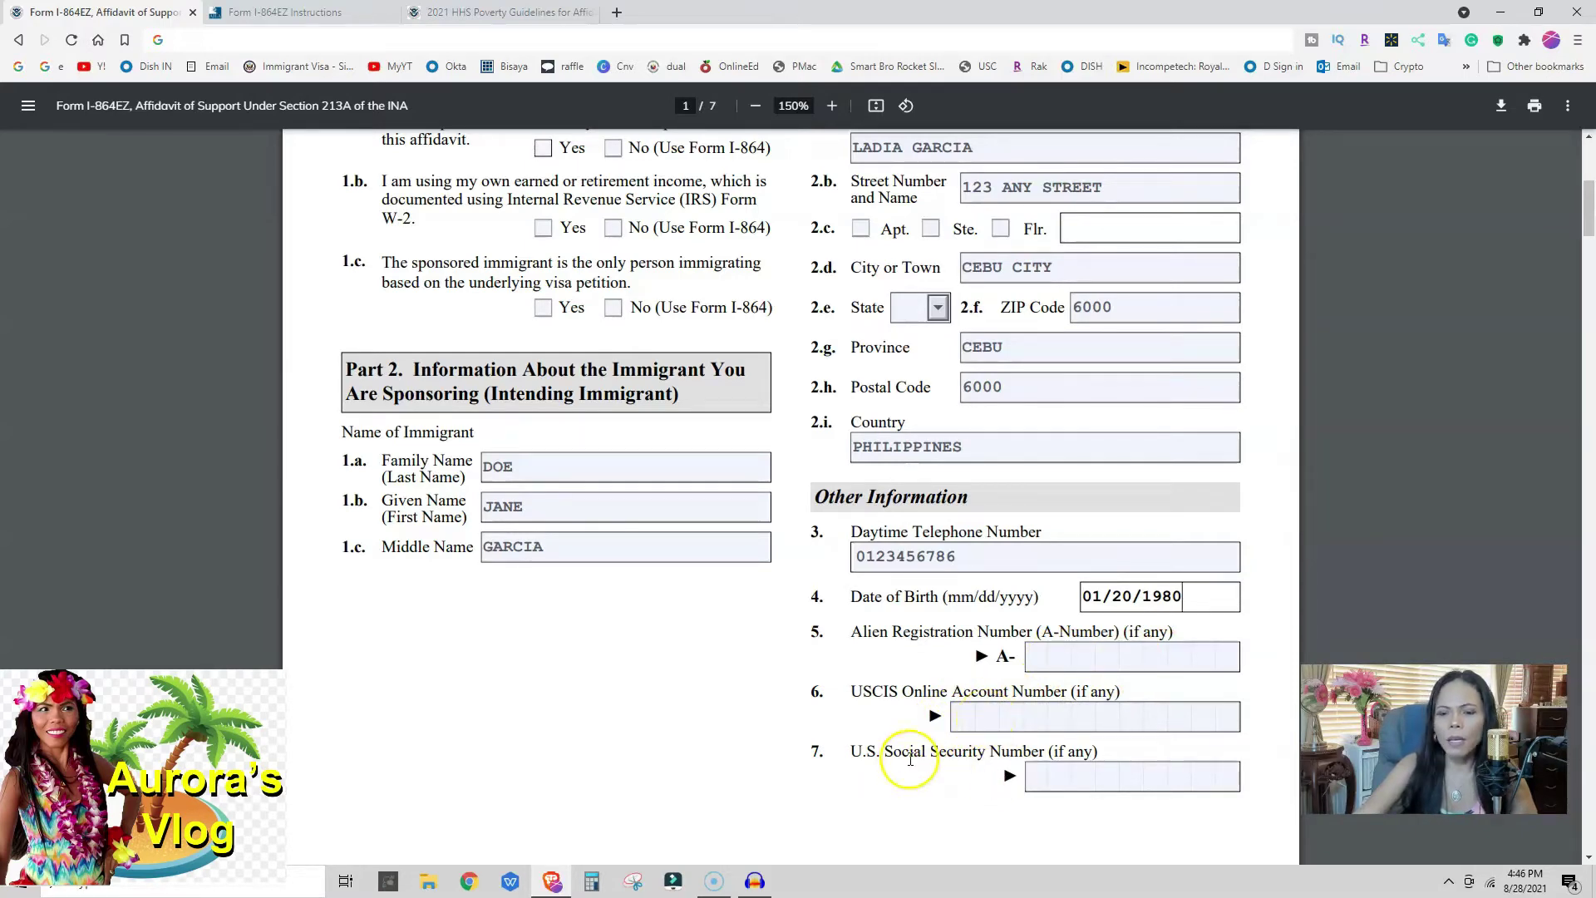
scroll(909, 759, down, 2)
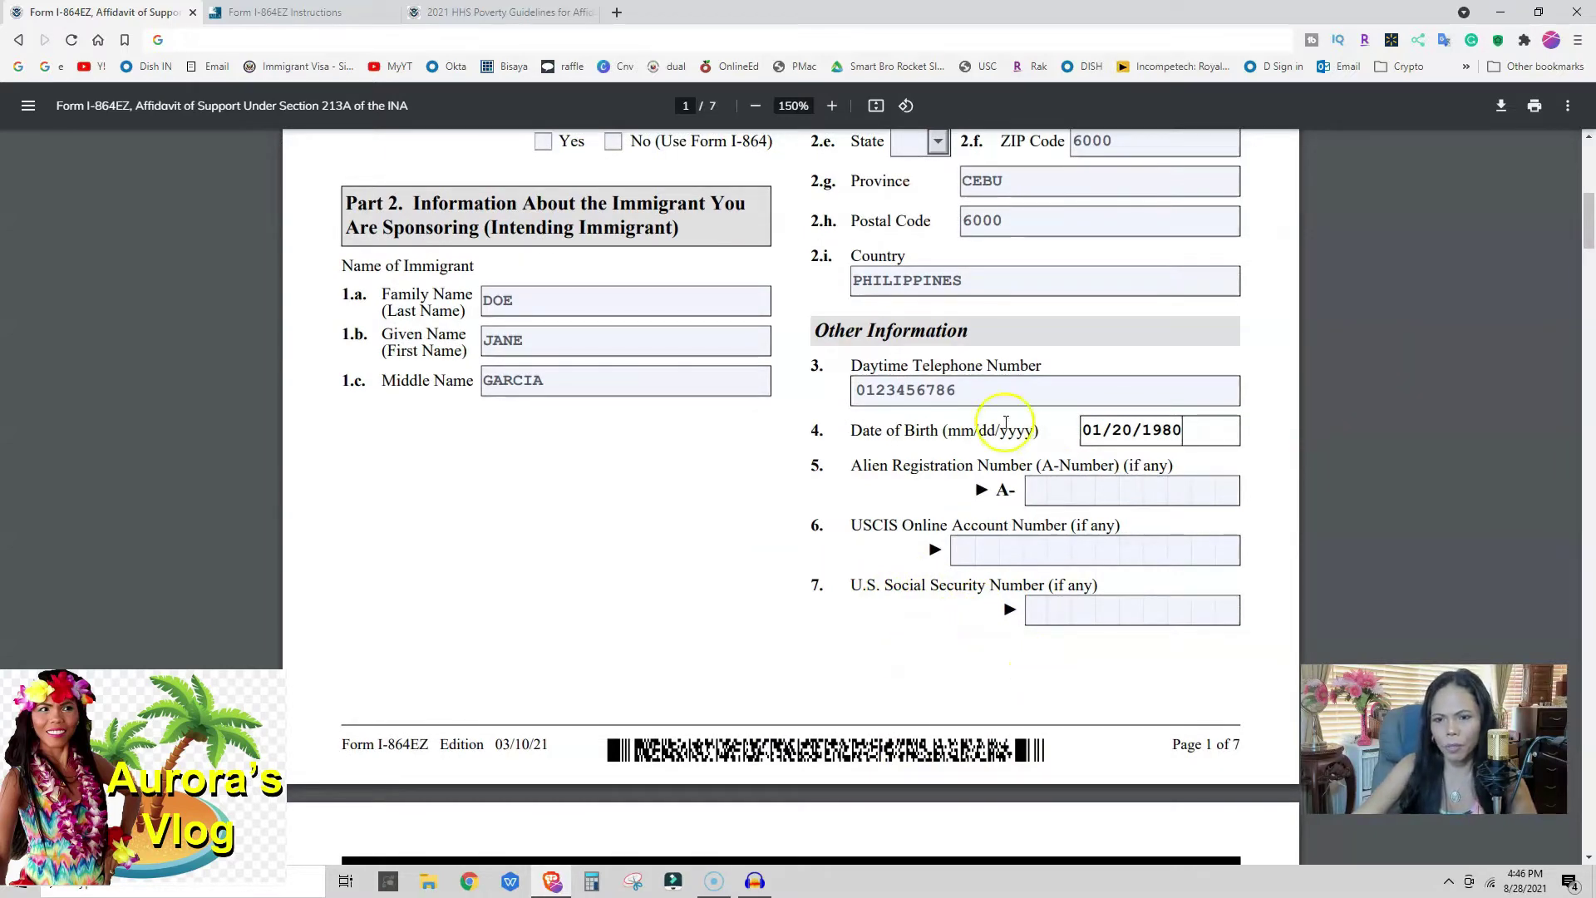
- Enter the sponsor's name and mailing address, and tick Yes that it is also the physical address
scroll(1208, 538, down, 8)
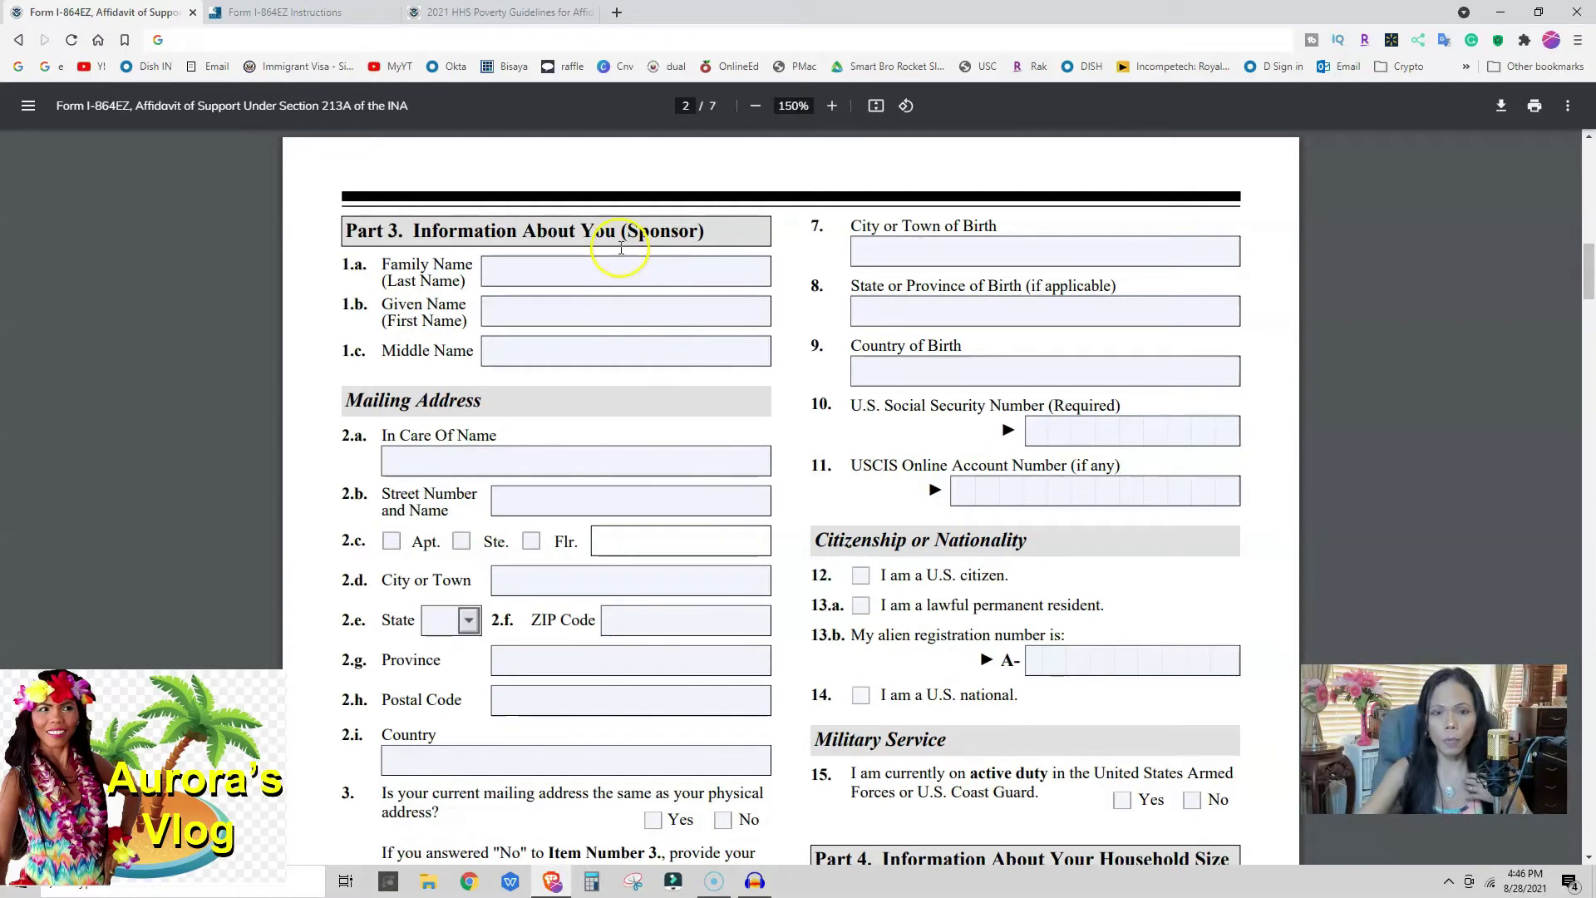
click(492, 276)
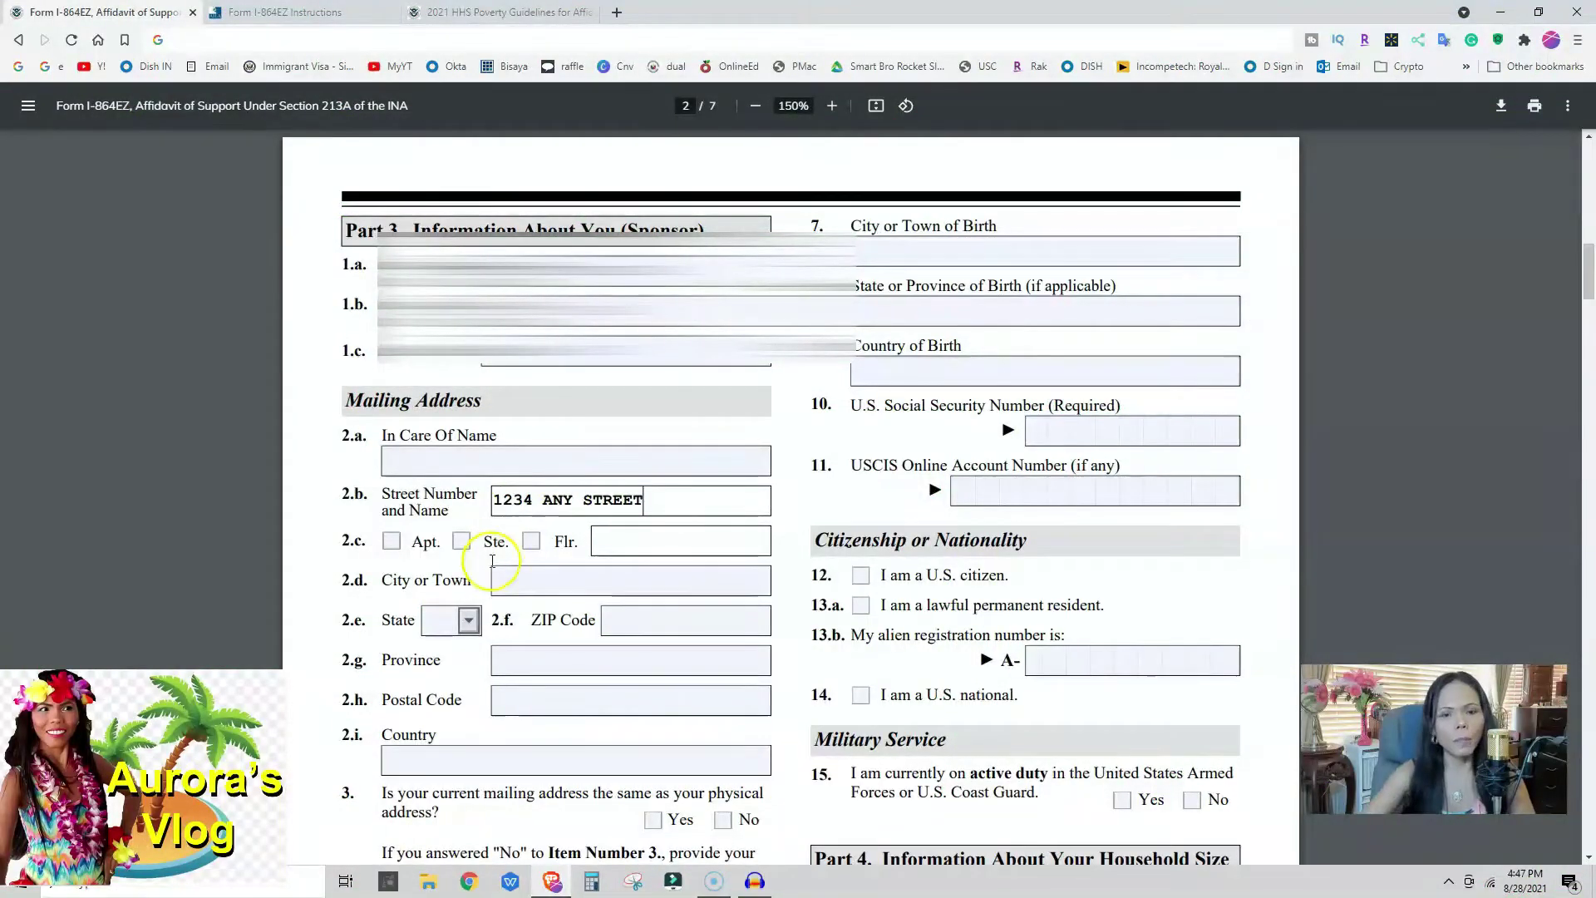
text(USA)
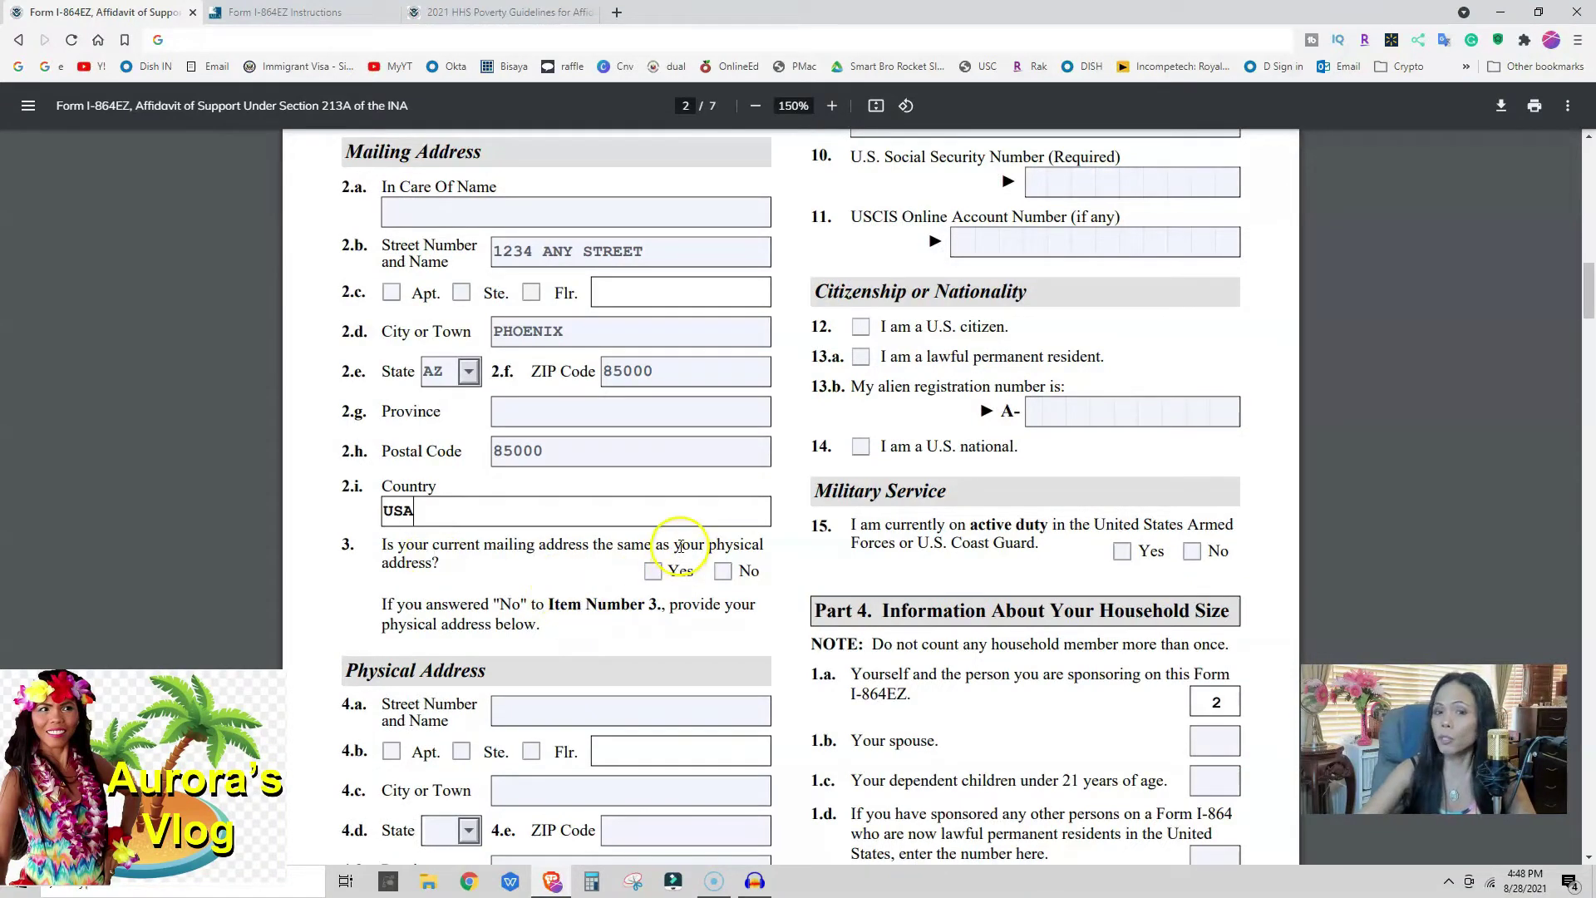
click(652, 570)
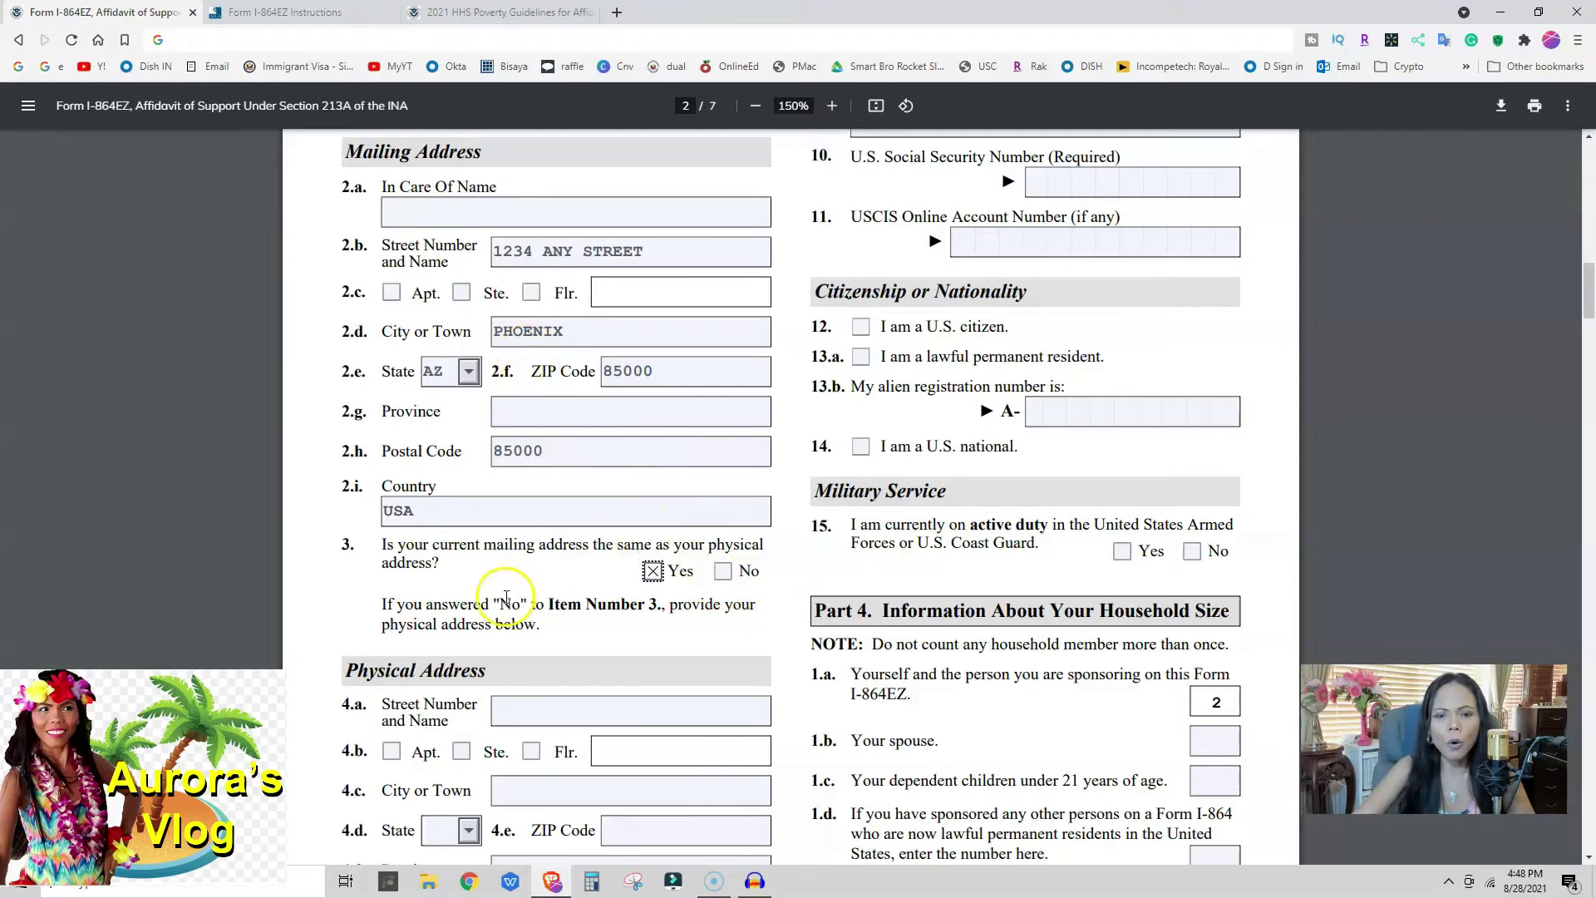
- Fill in the sponsor's country of domicile and date of birth
scroll(498, 654, down, 3)
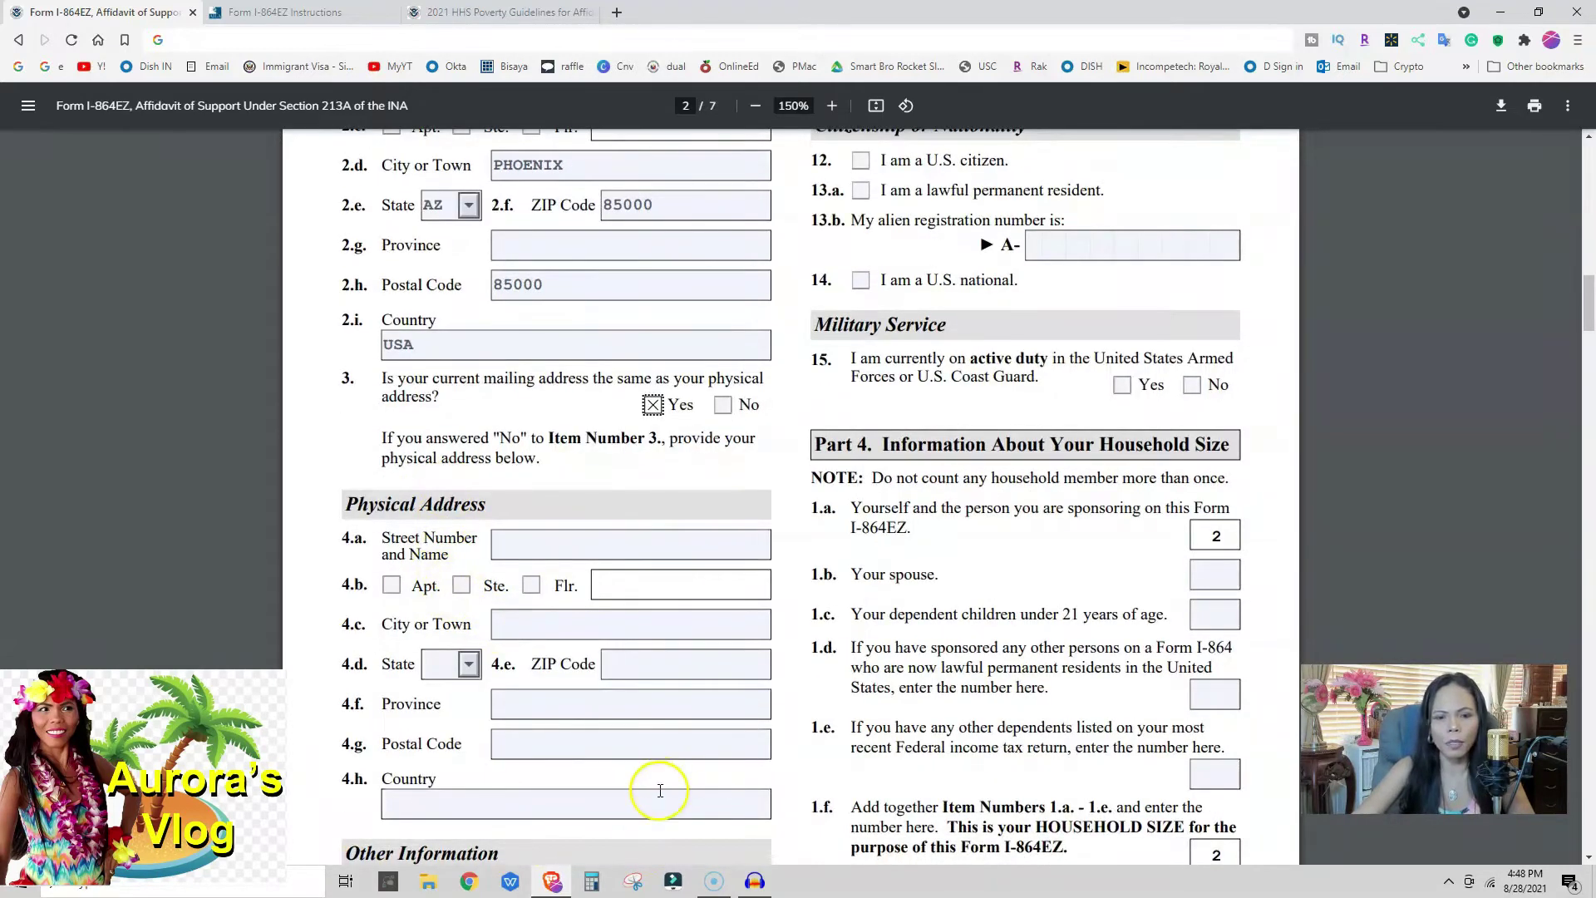
scroll(660, 790, down, 1)
scroll(597, 625, down, 1)
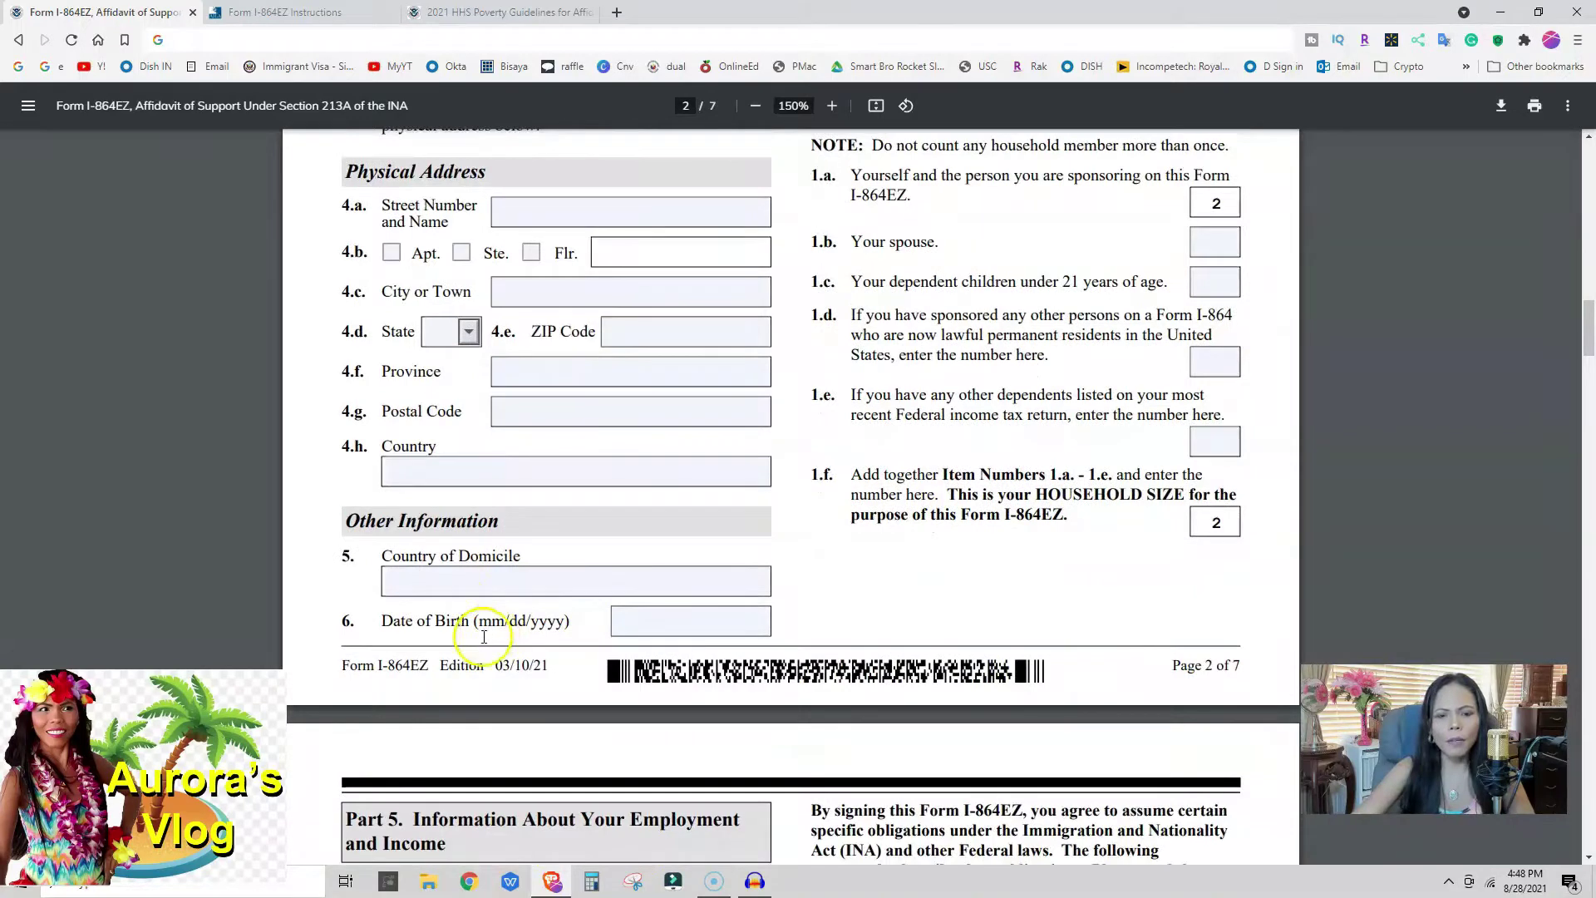
click(418, 592)
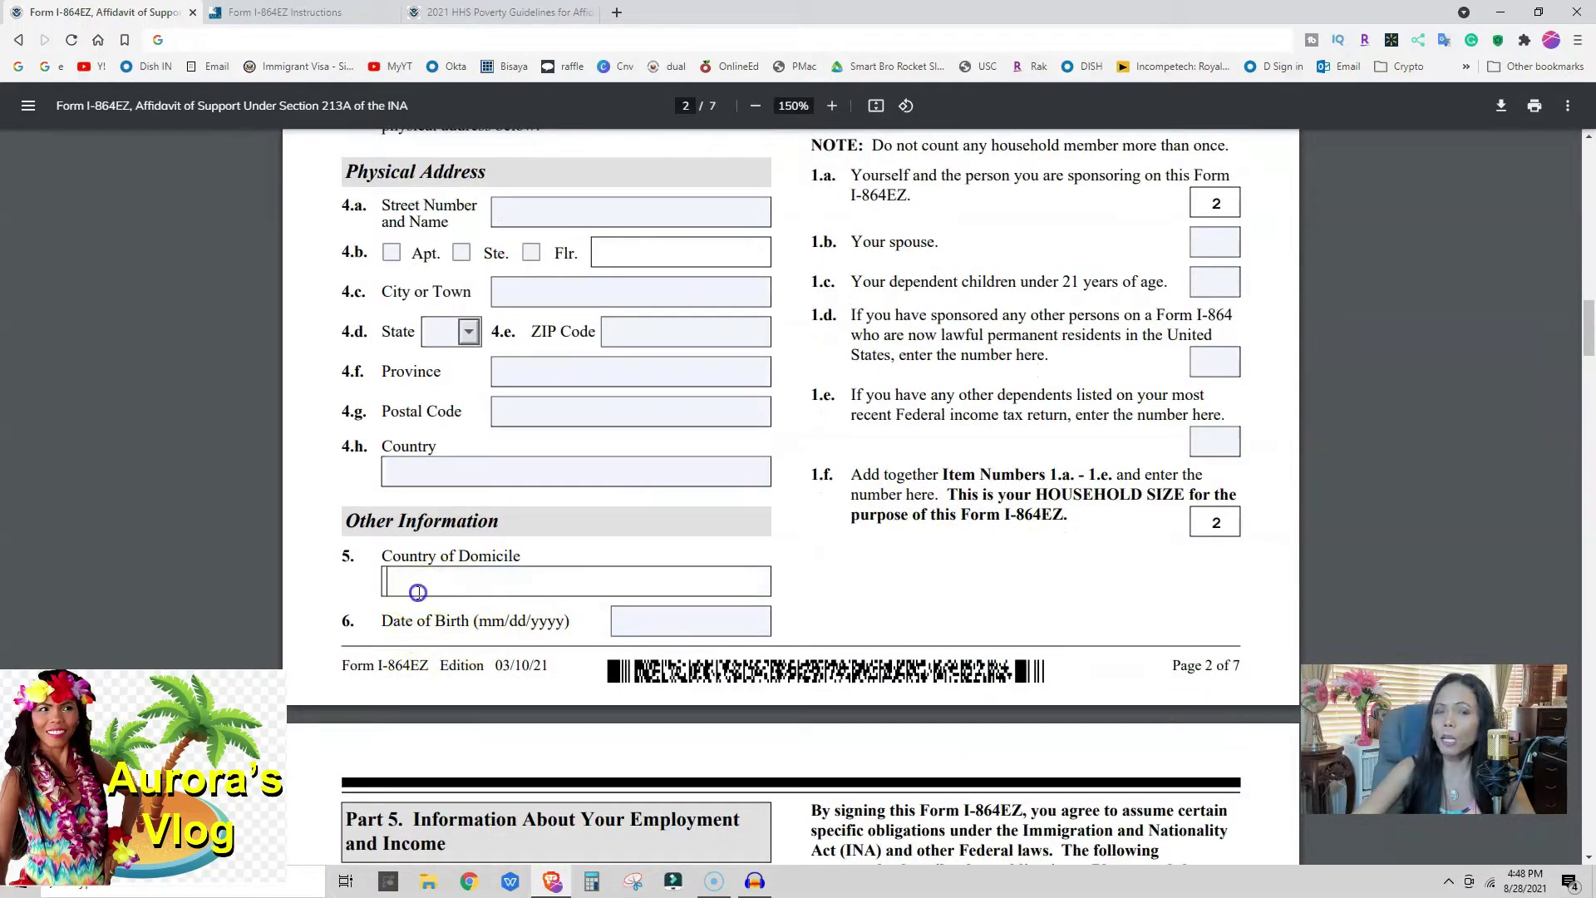
click(653, 622)
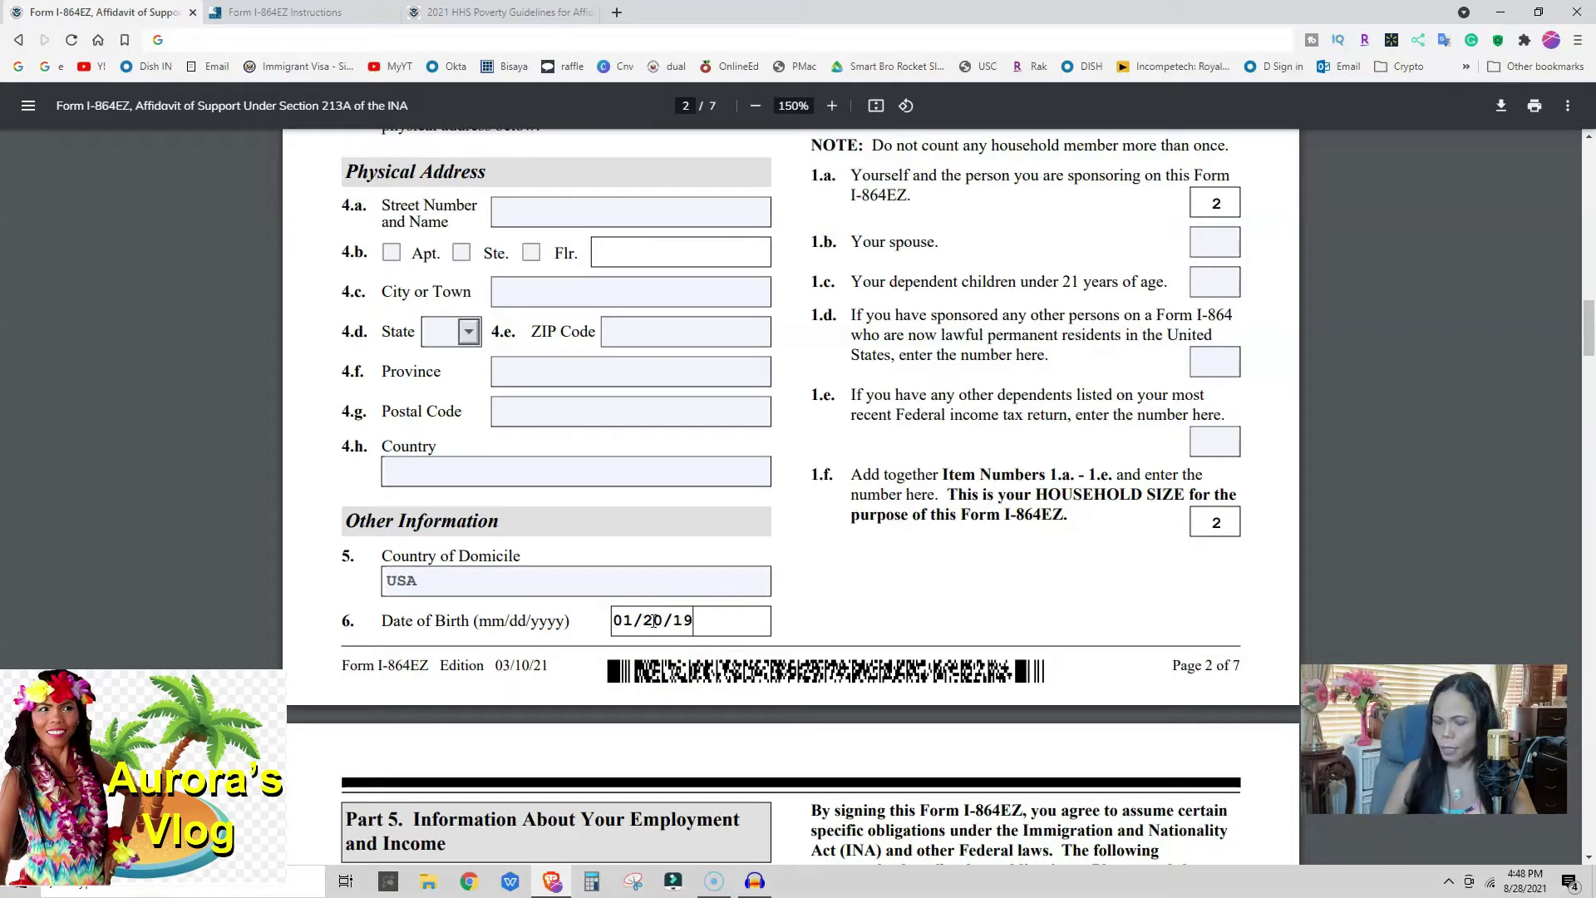
scroll(804, 557, up, 15)
scroll(805, 557, down, 7)
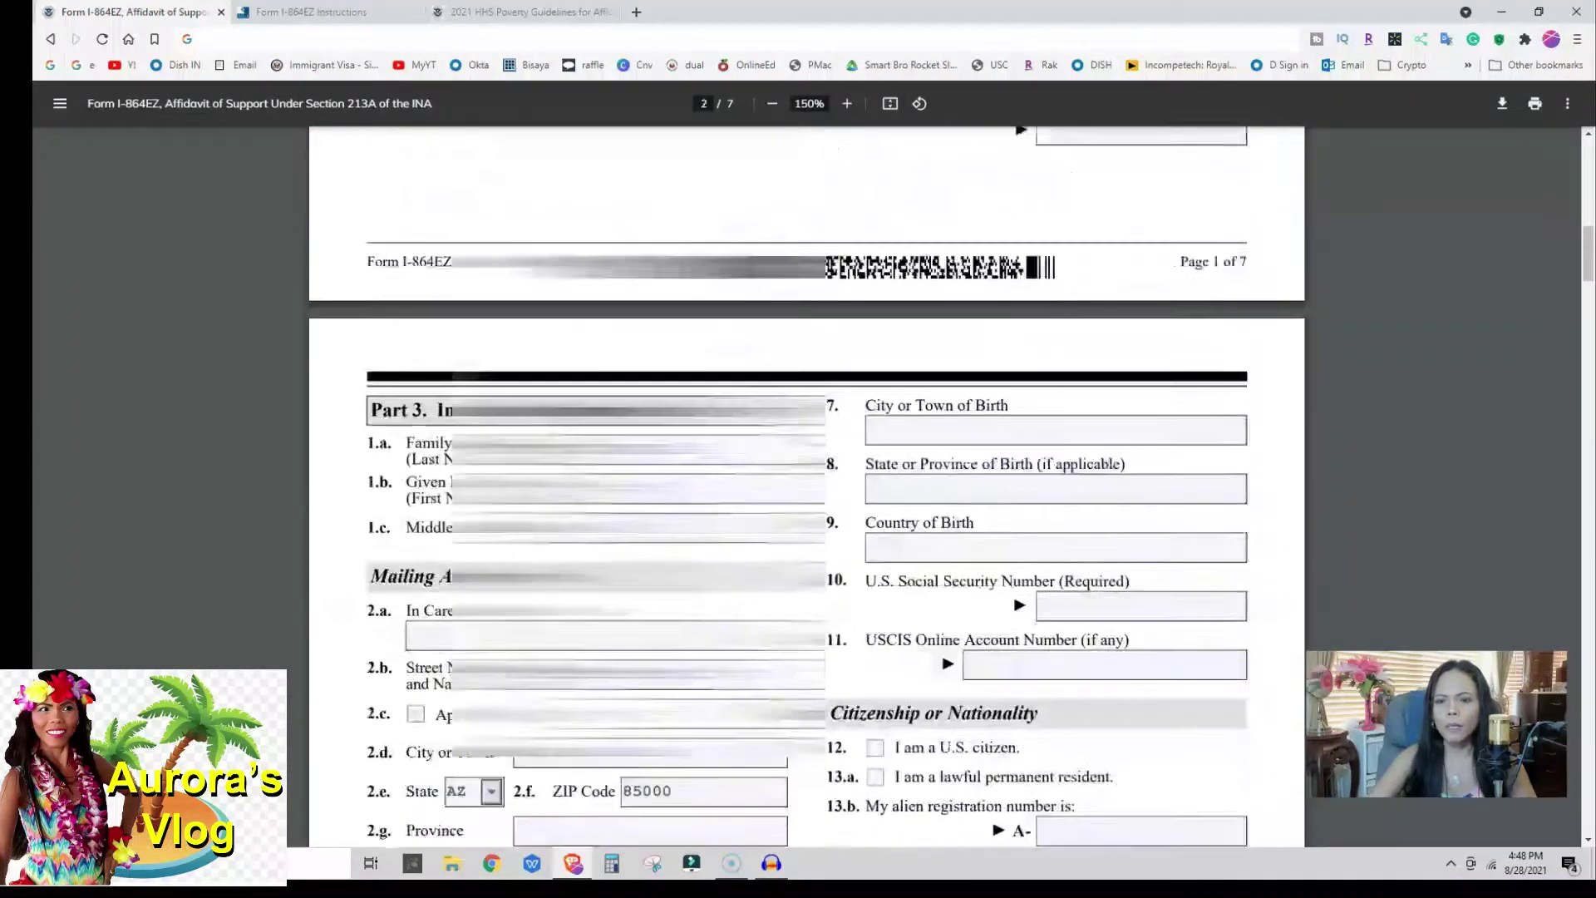
- Record the sponsor's birthplace as ANY CITY, AZ, PHILIPPINES and enter the Social Security number
click(941, 417)
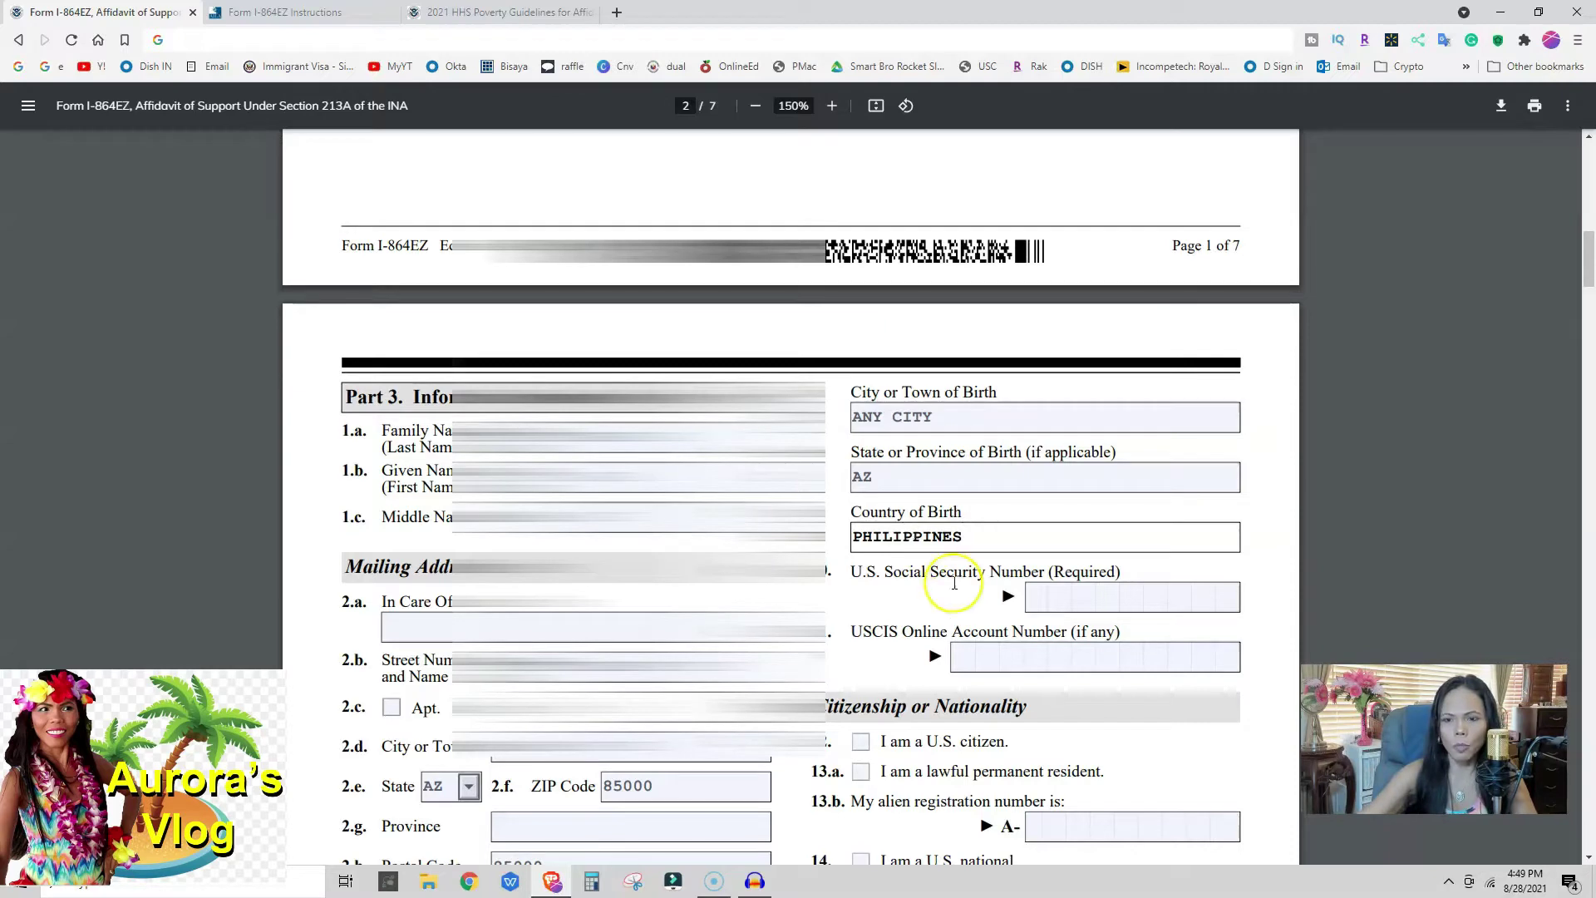
click(1046, 599)
text(123456789)
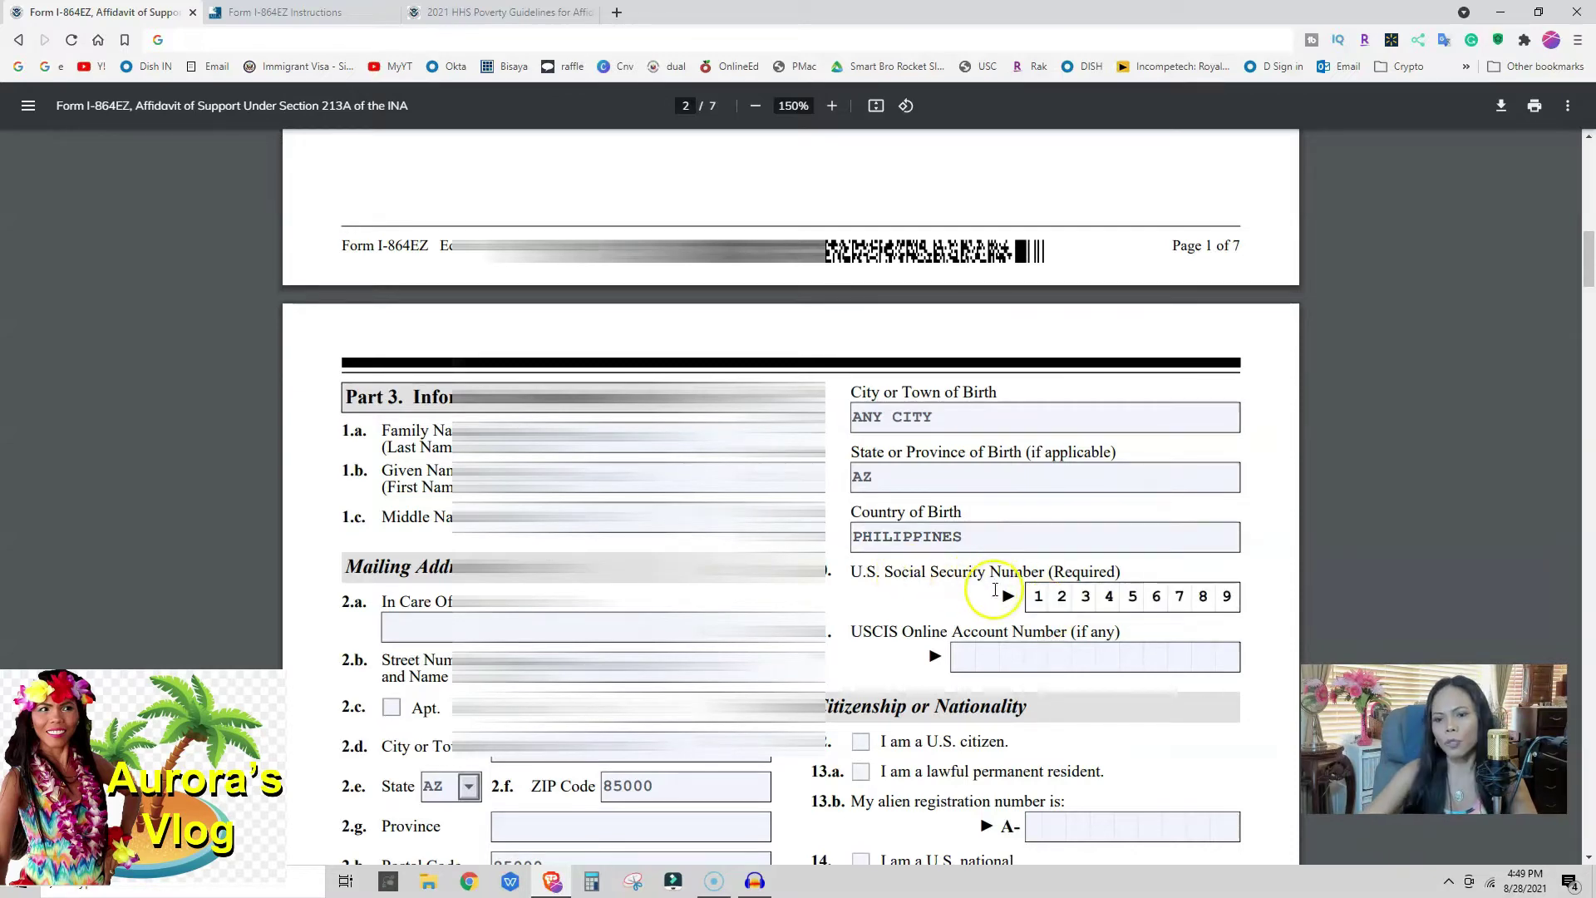
scroll(1022, 586, down, 2)
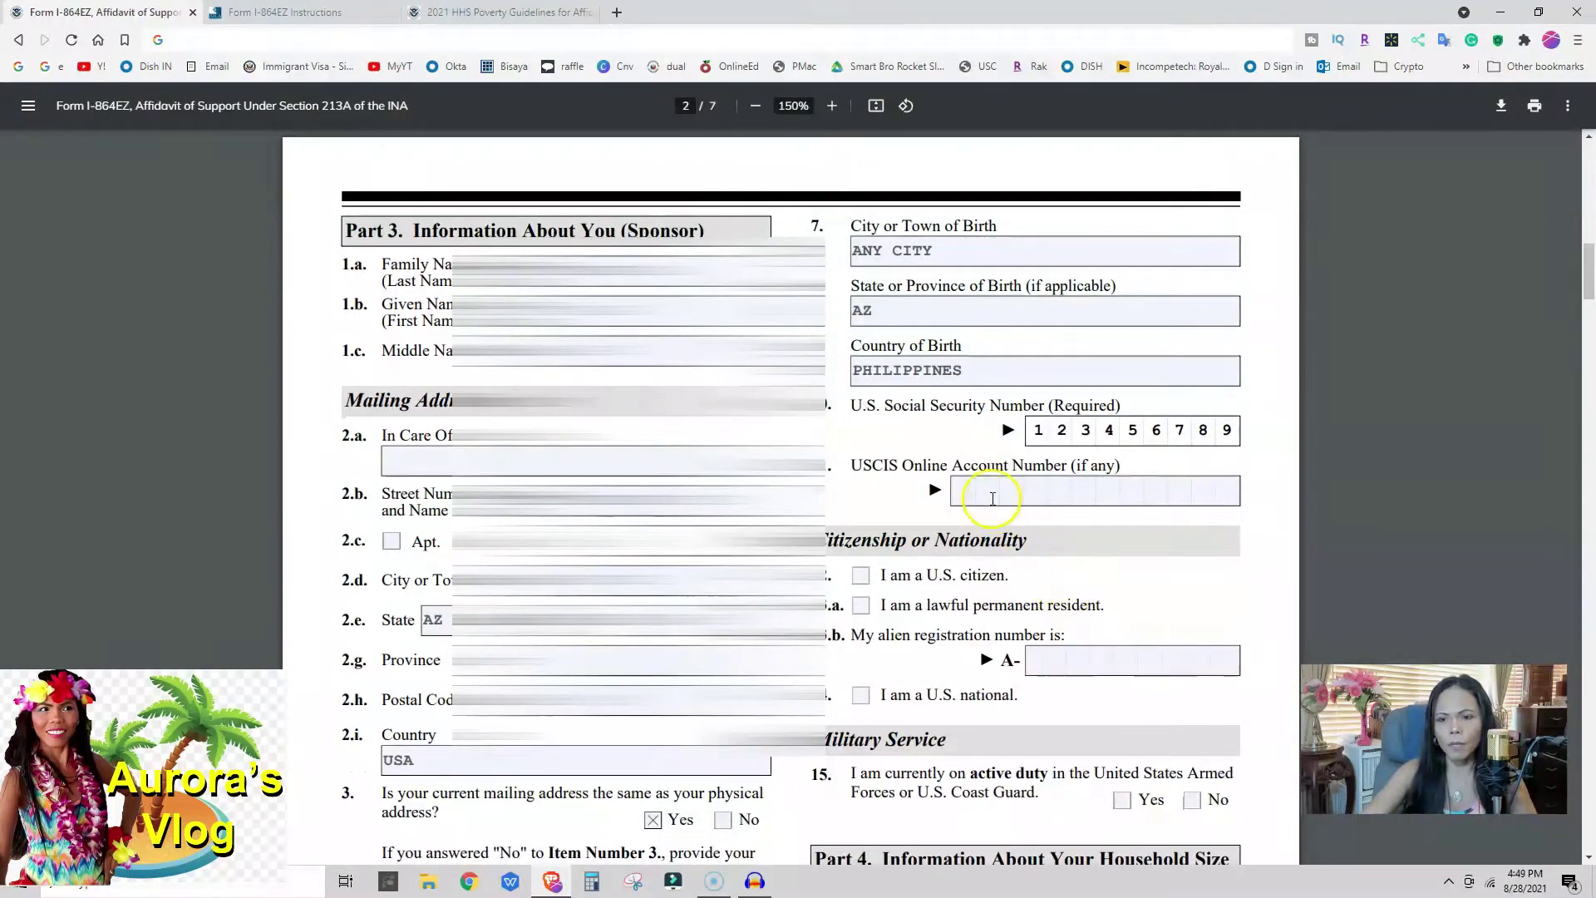
- Declare the sponsor a U.S. citizen and move on toward Part 4
click(861, 574)
scroll(865, 557, down, 2)
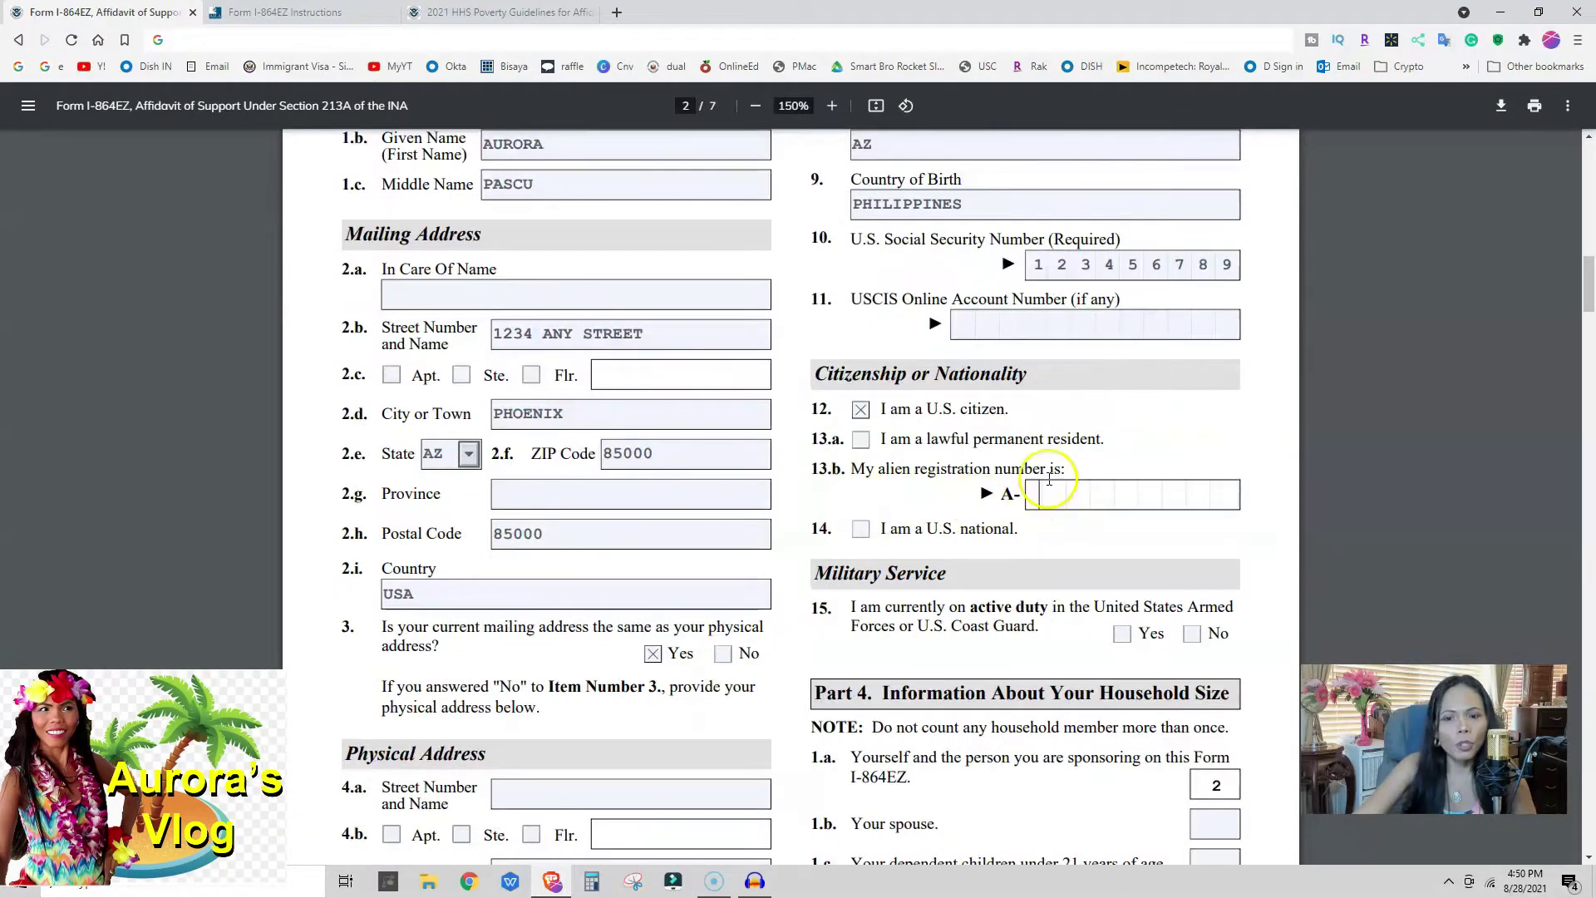
click(1076, 493)
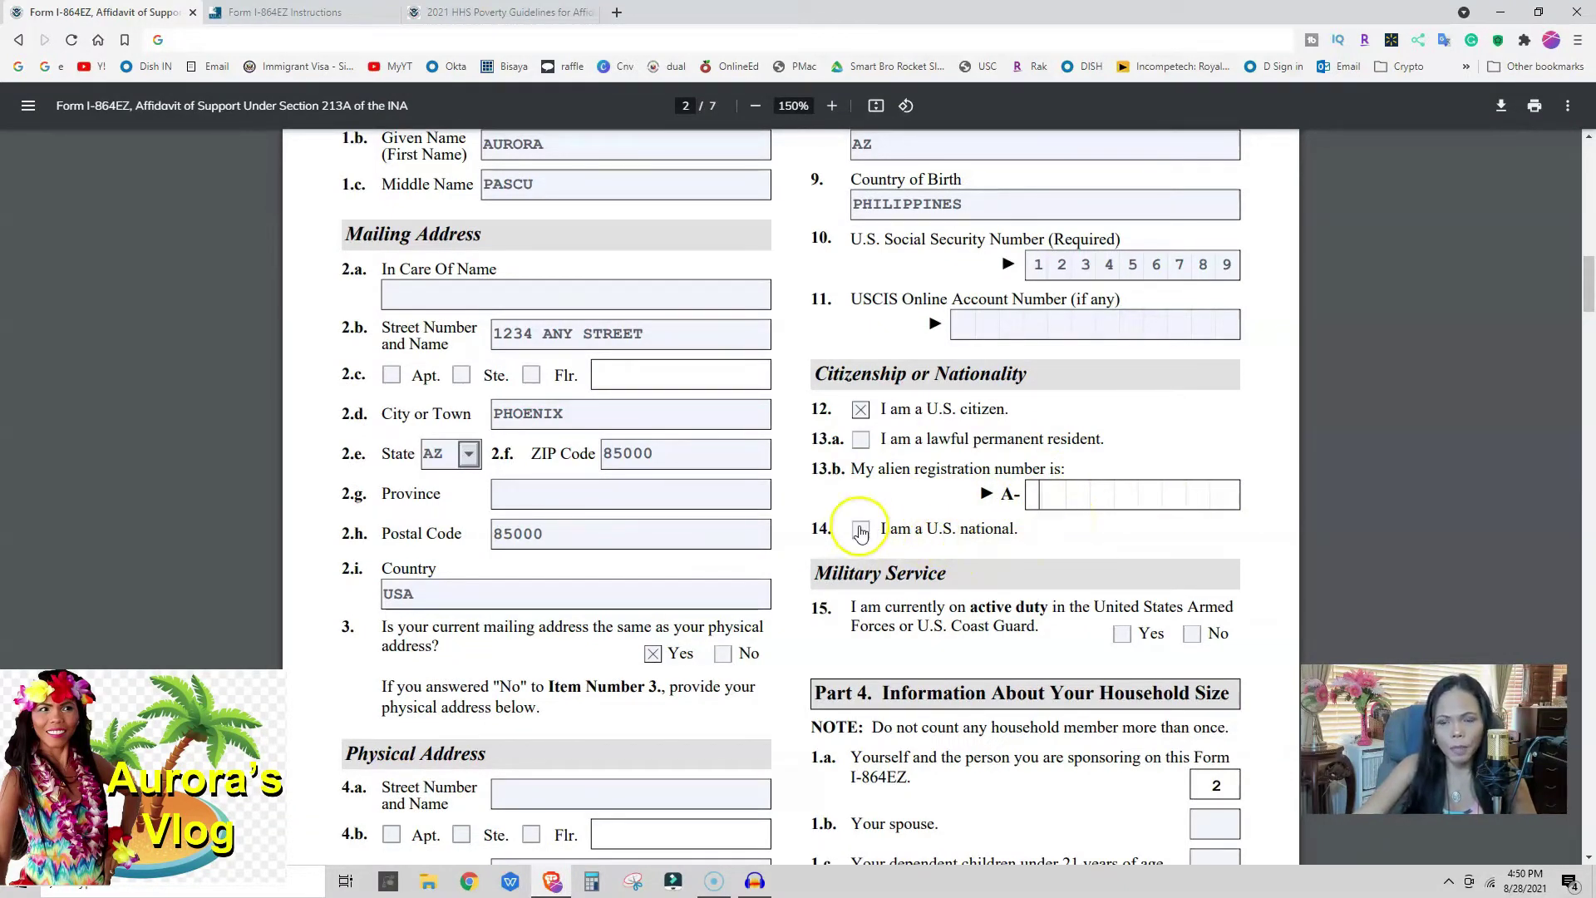
scroll(1114, 488, down, 3)
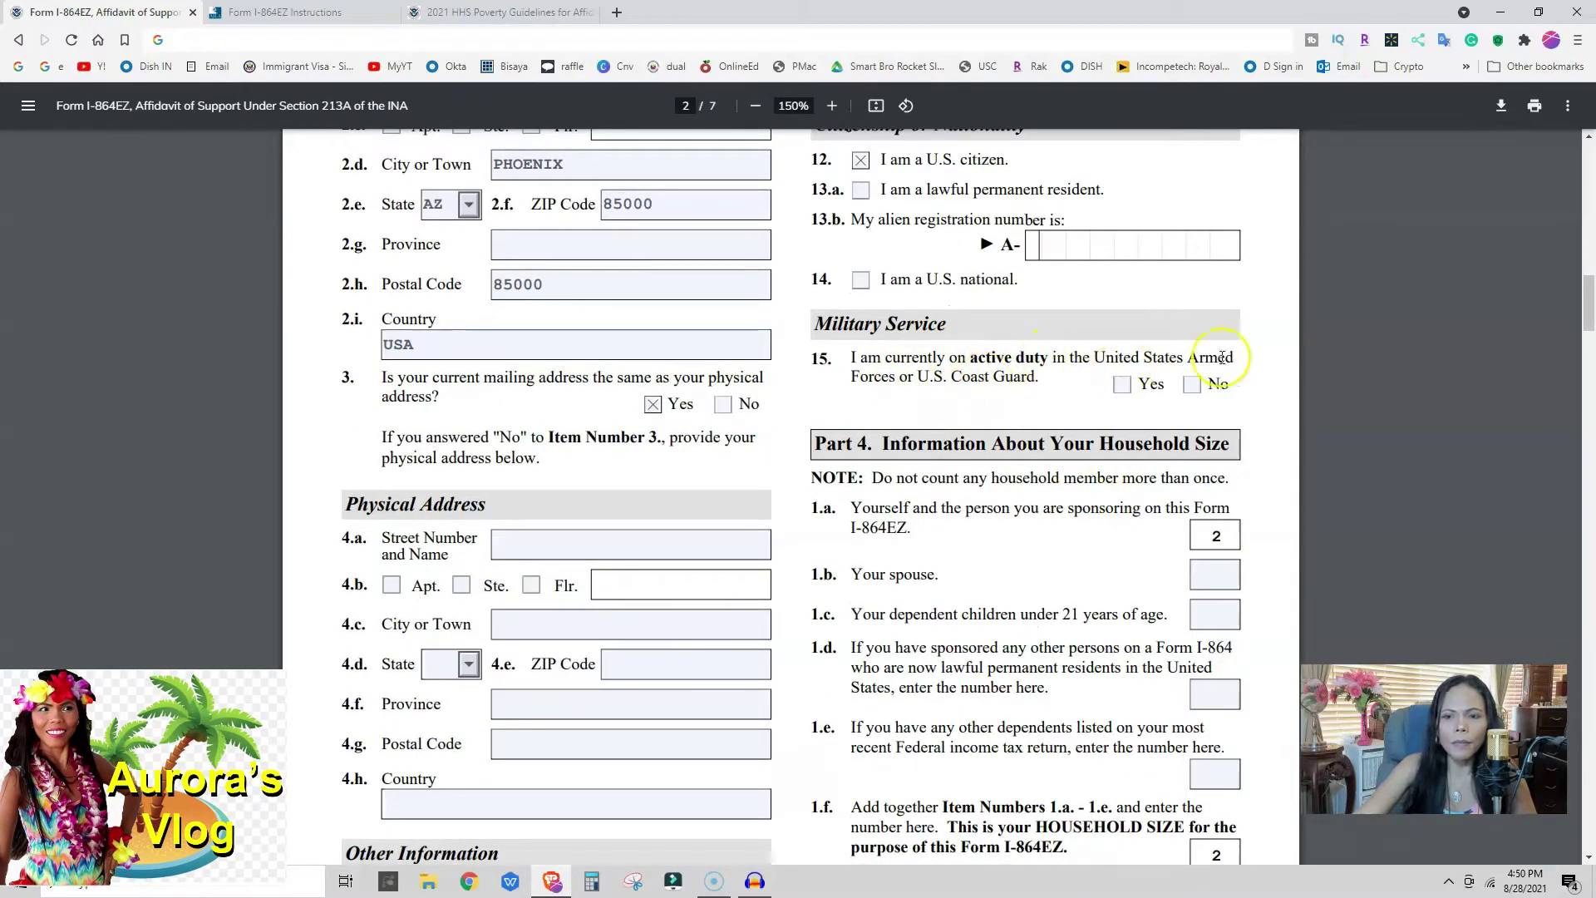
scroll(1114, 357, down, 3)
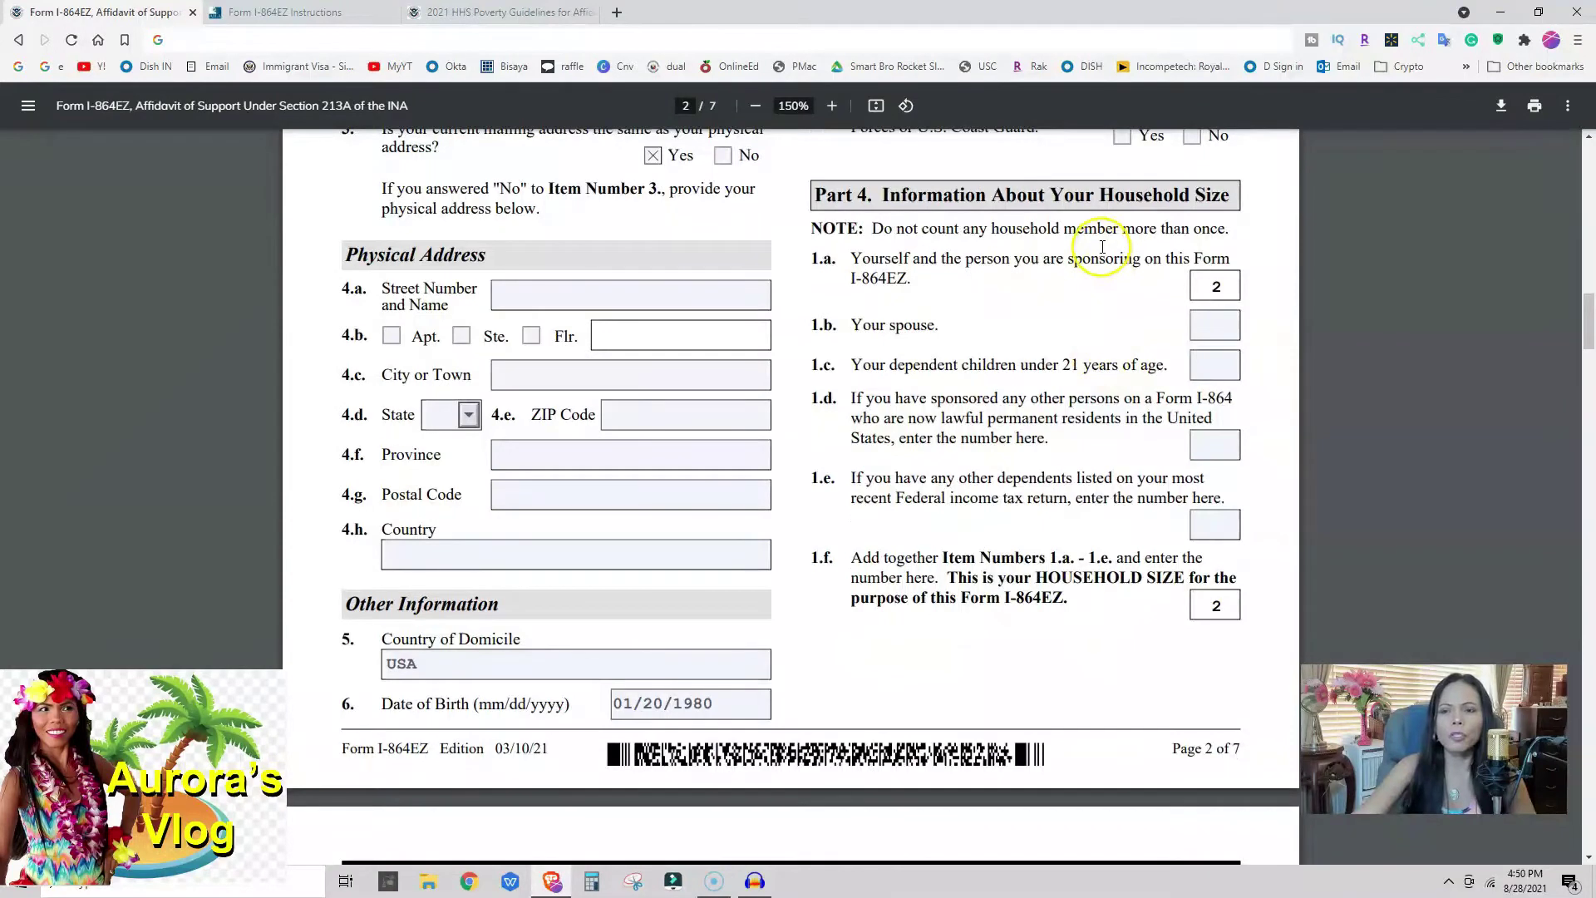
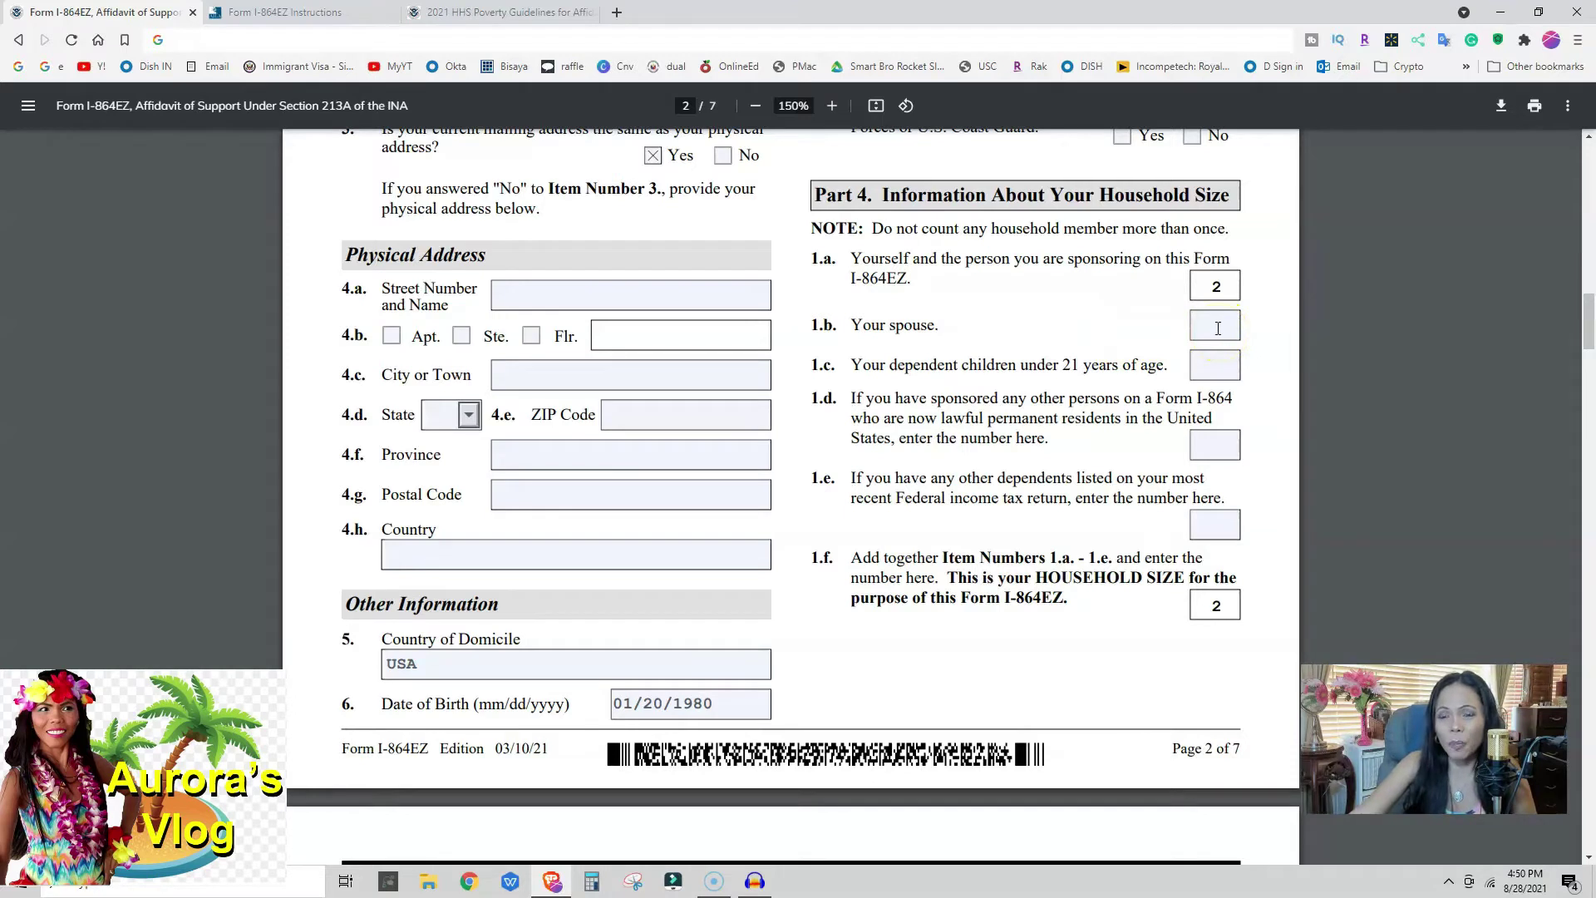
click(1216, 327)
click(1212, 288)
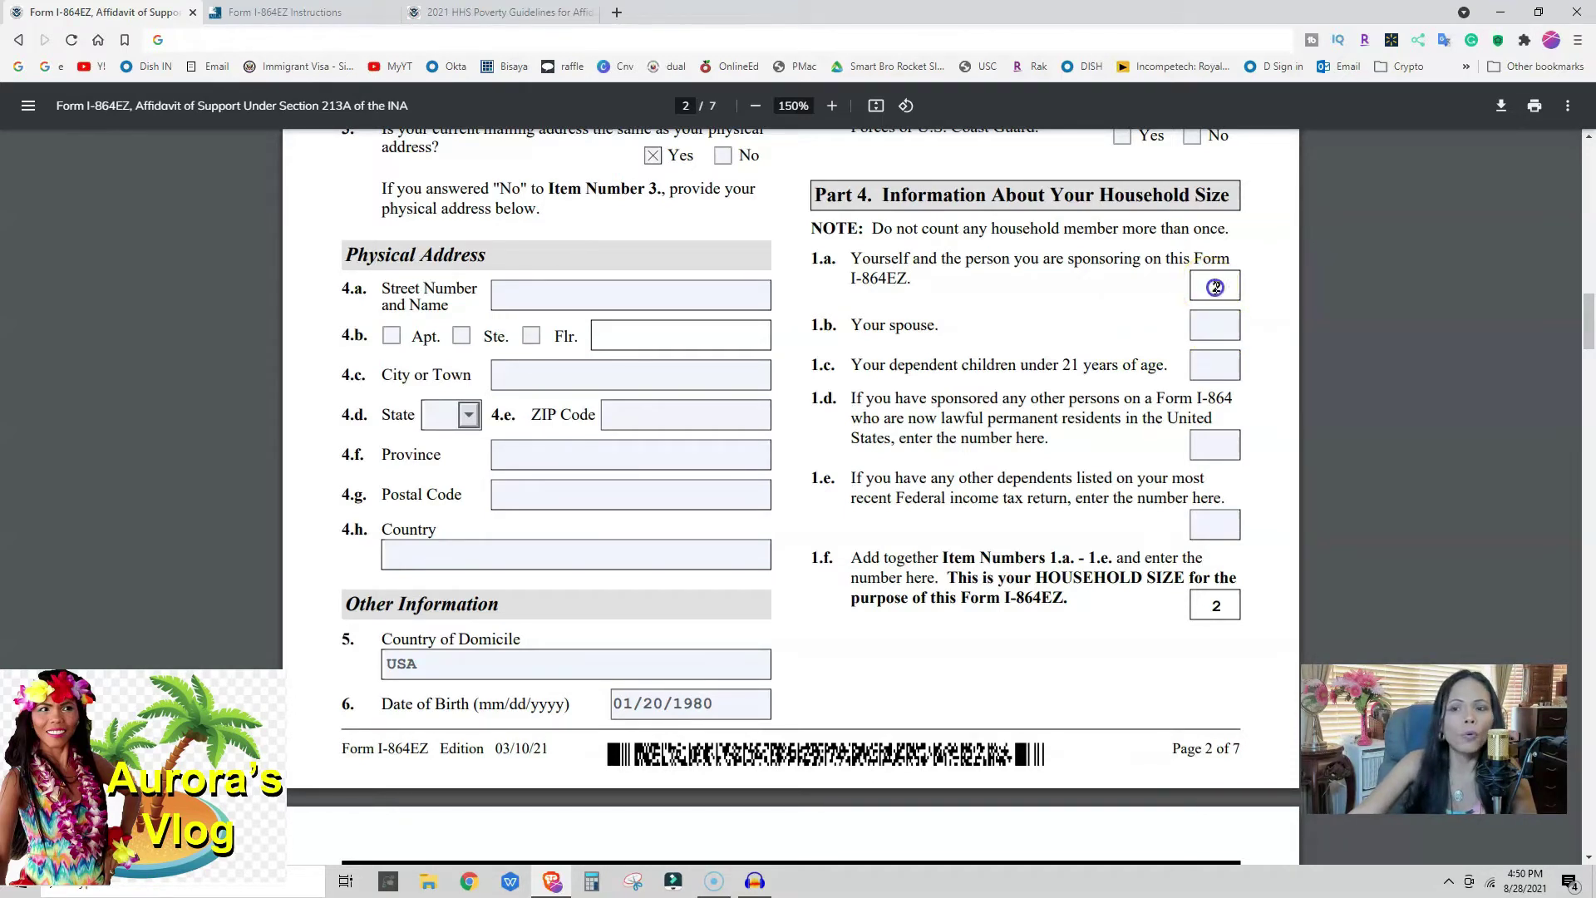
click(819, 263)
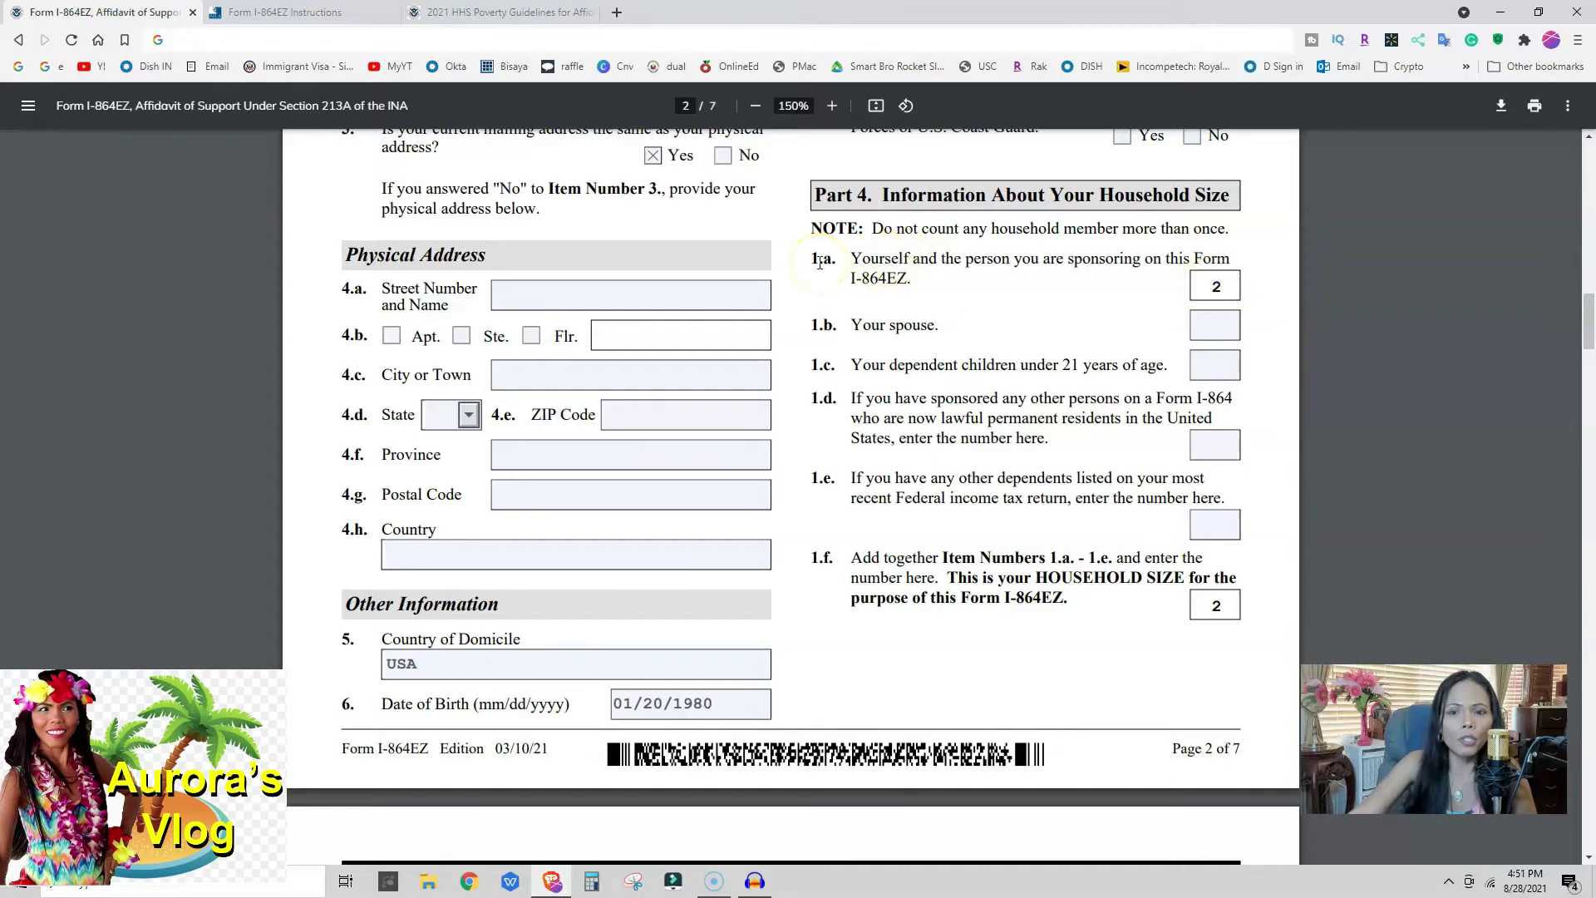
scroll(914, 274, up, 2)
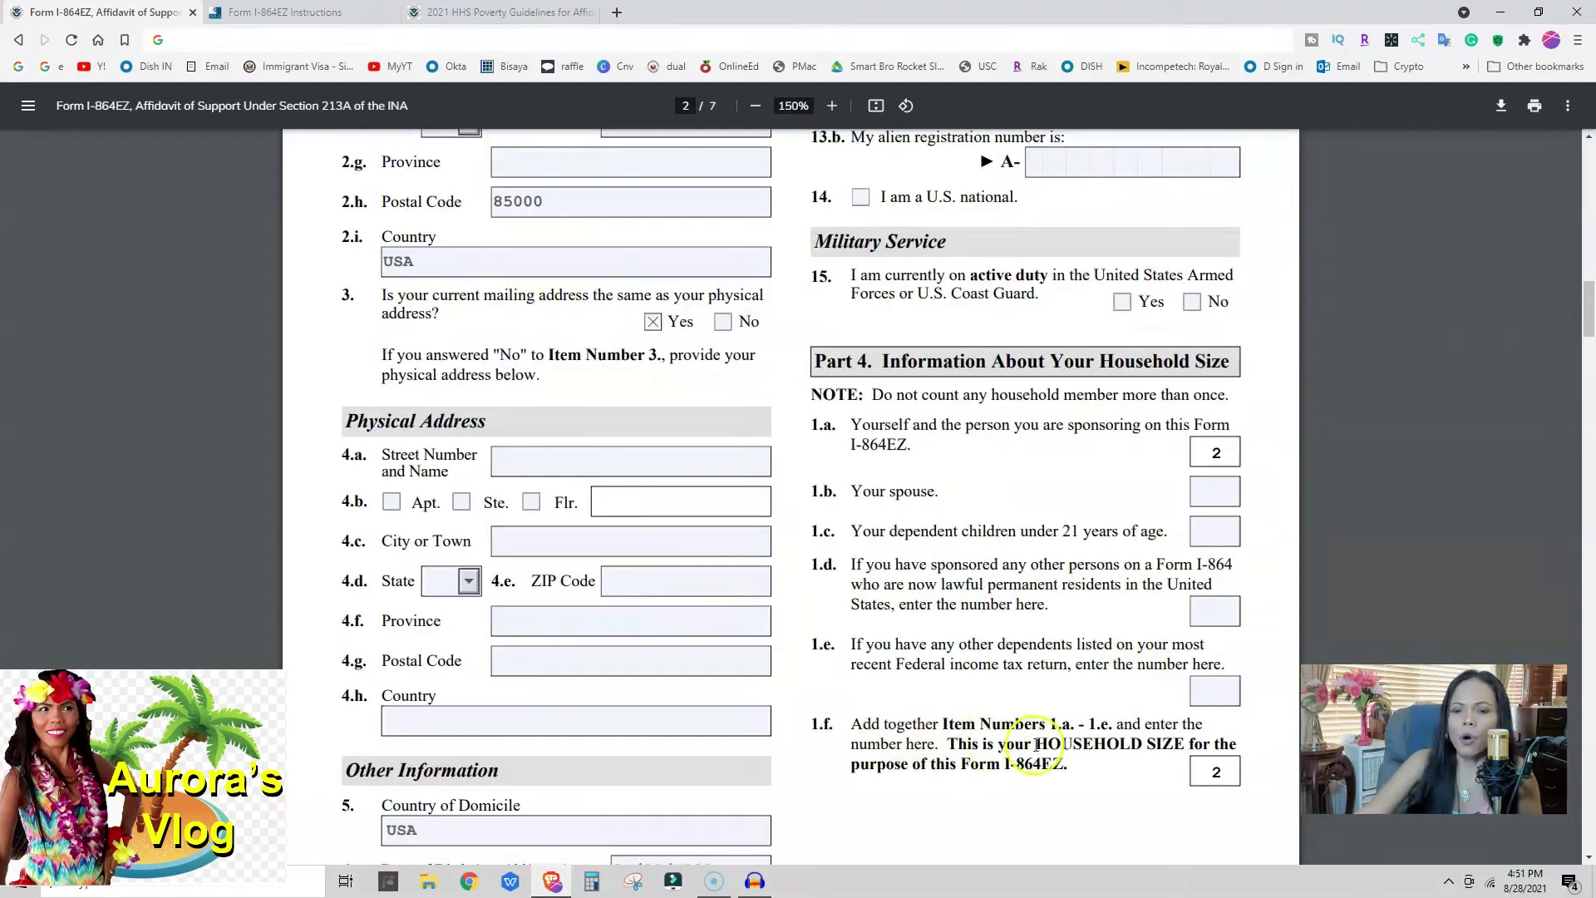
click(1227, 767)
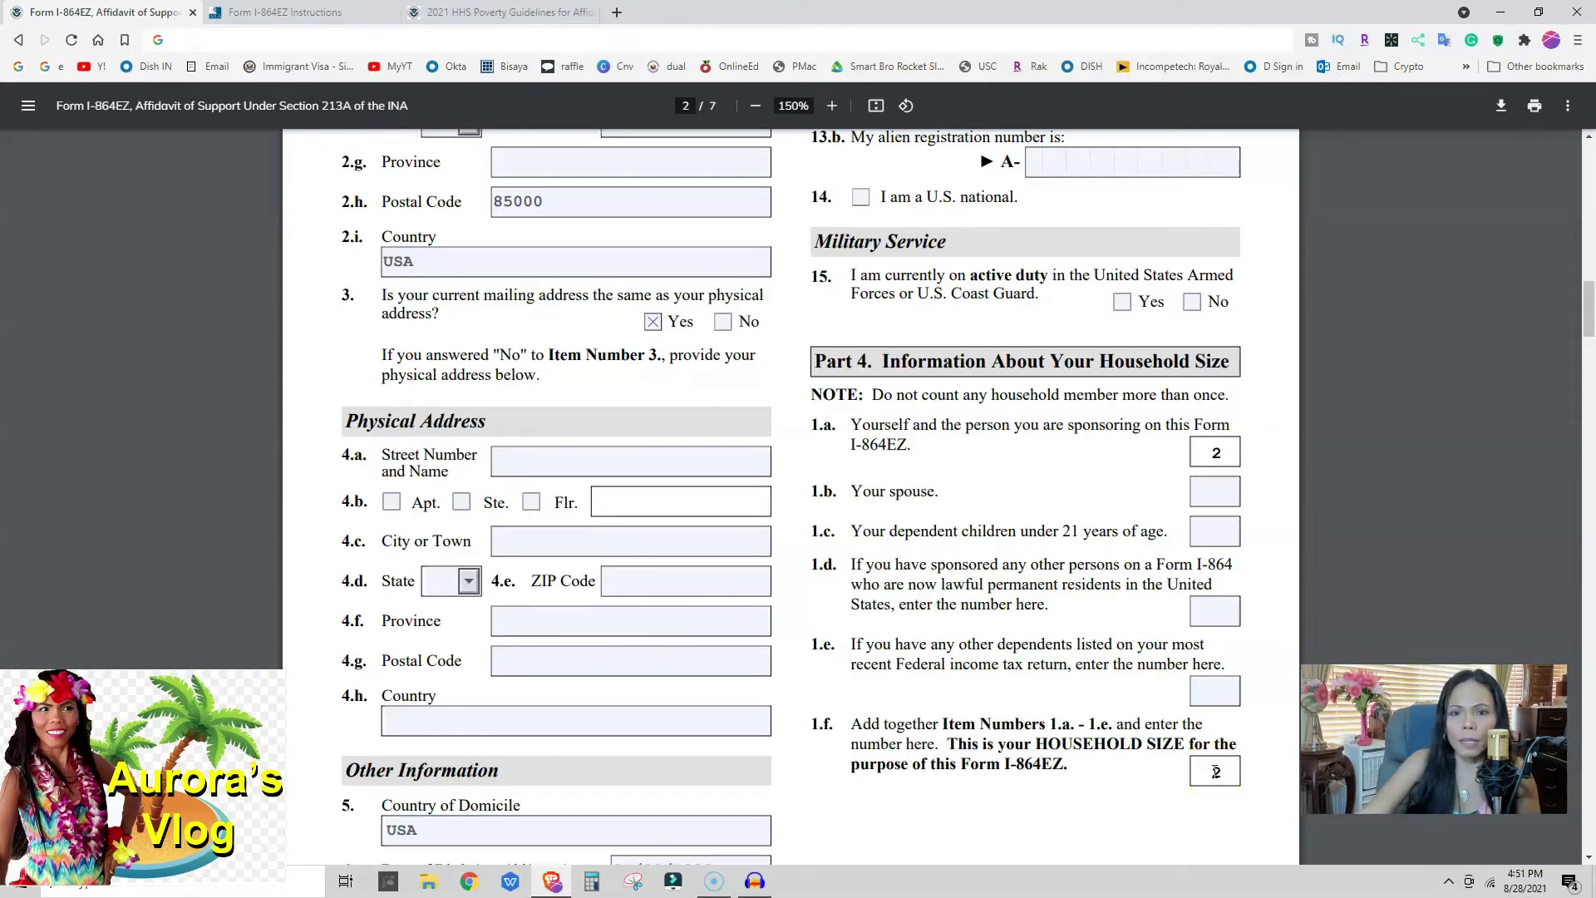
click(541, 17)
scroll(527, 471, up, 10)
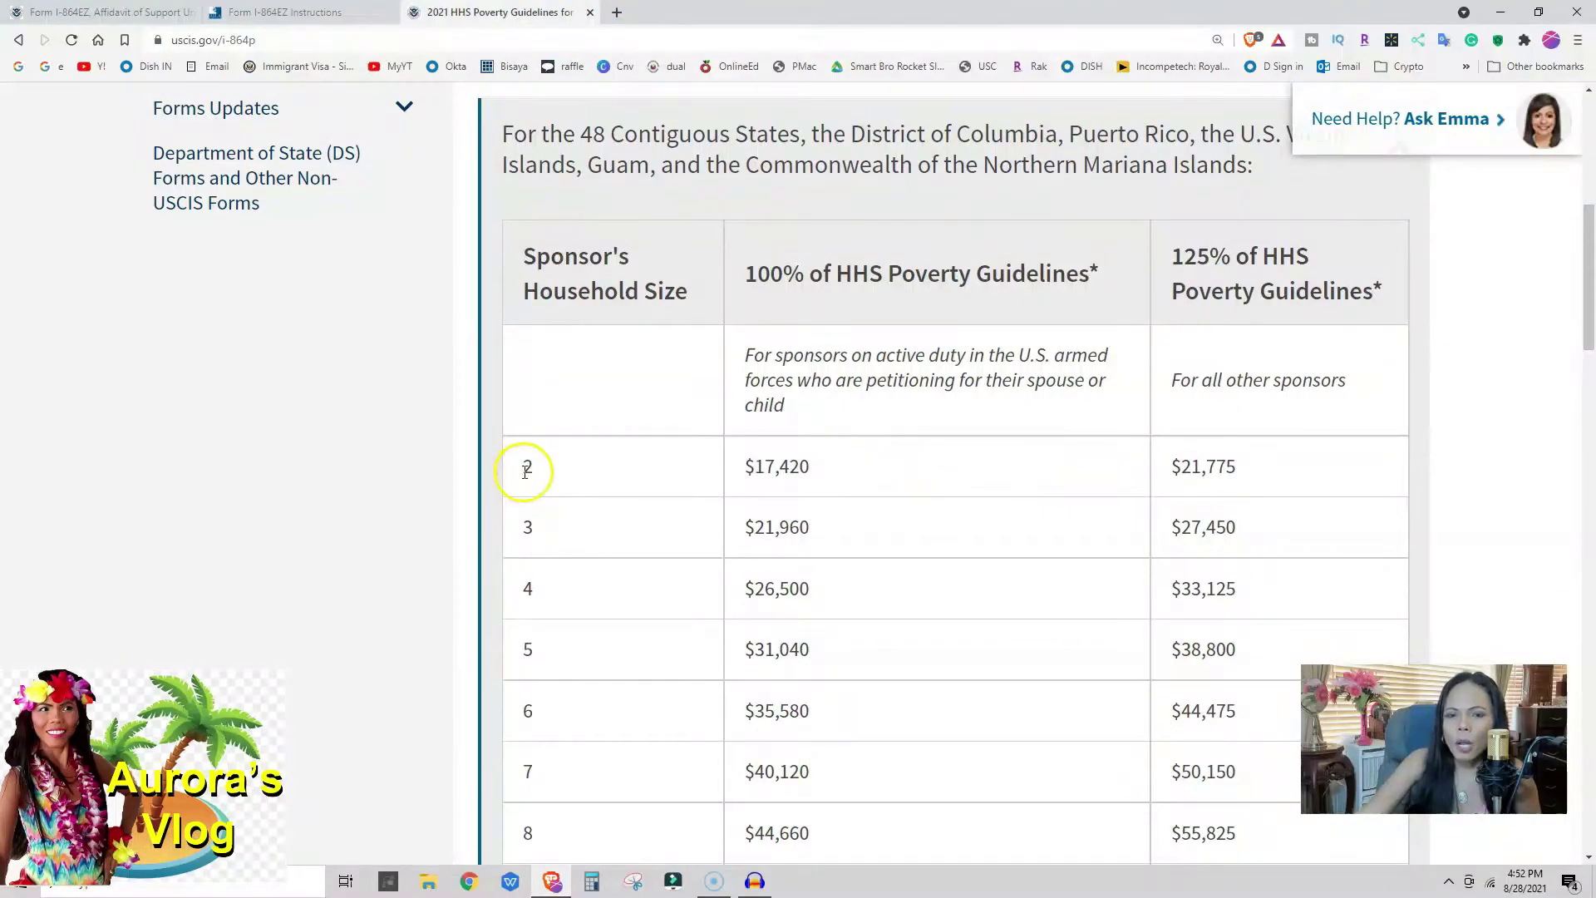
double_click(526, 469)
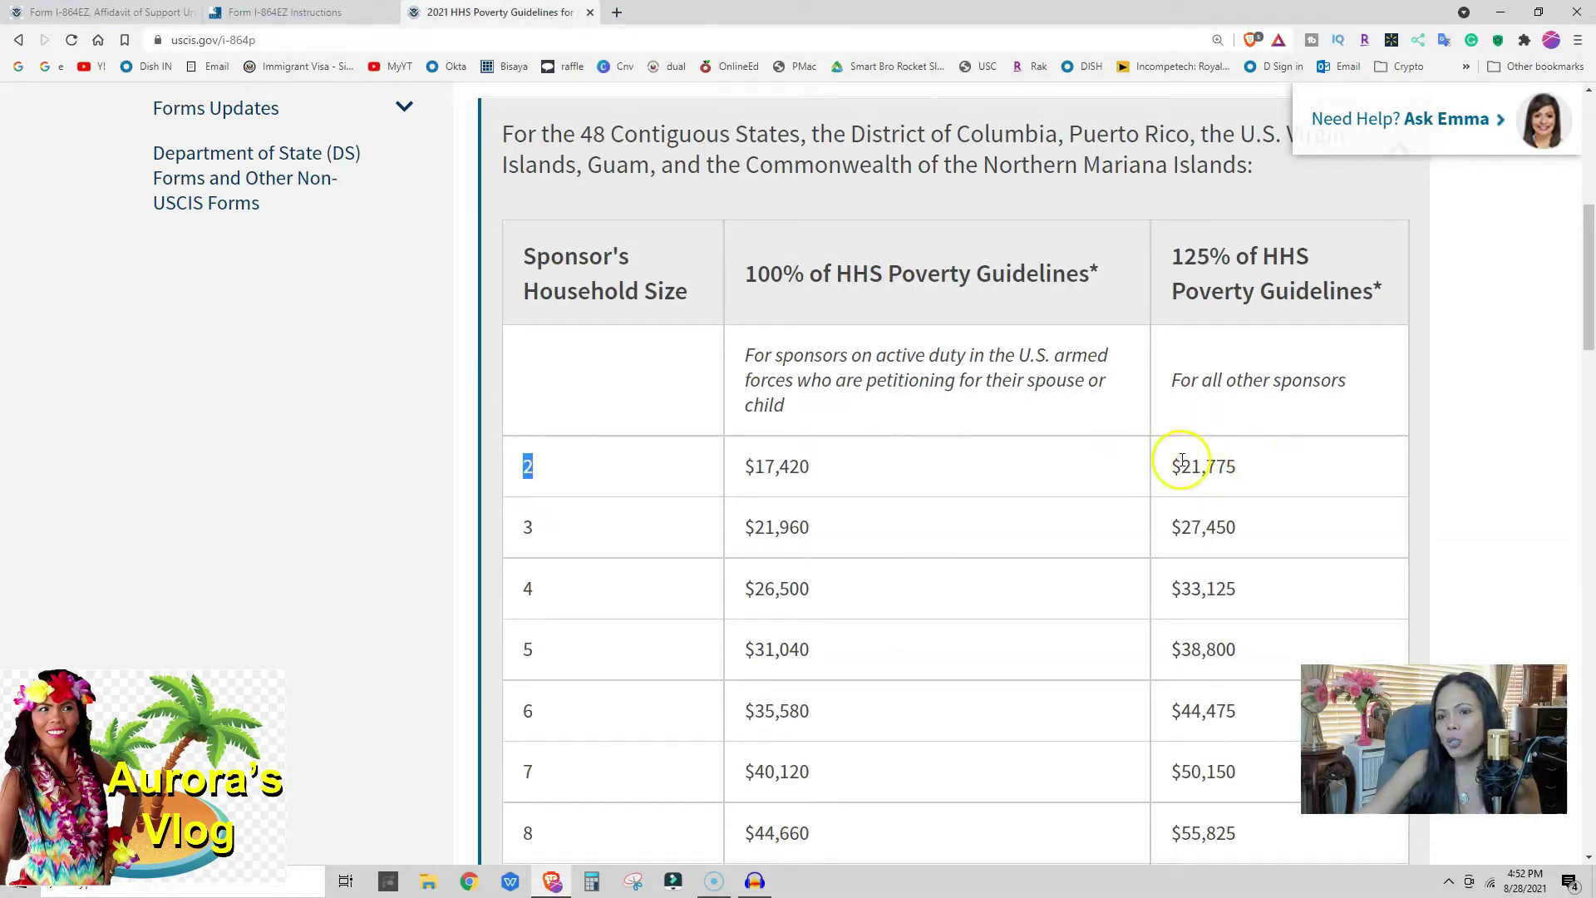
drag(1184, 466, 1284, 467)
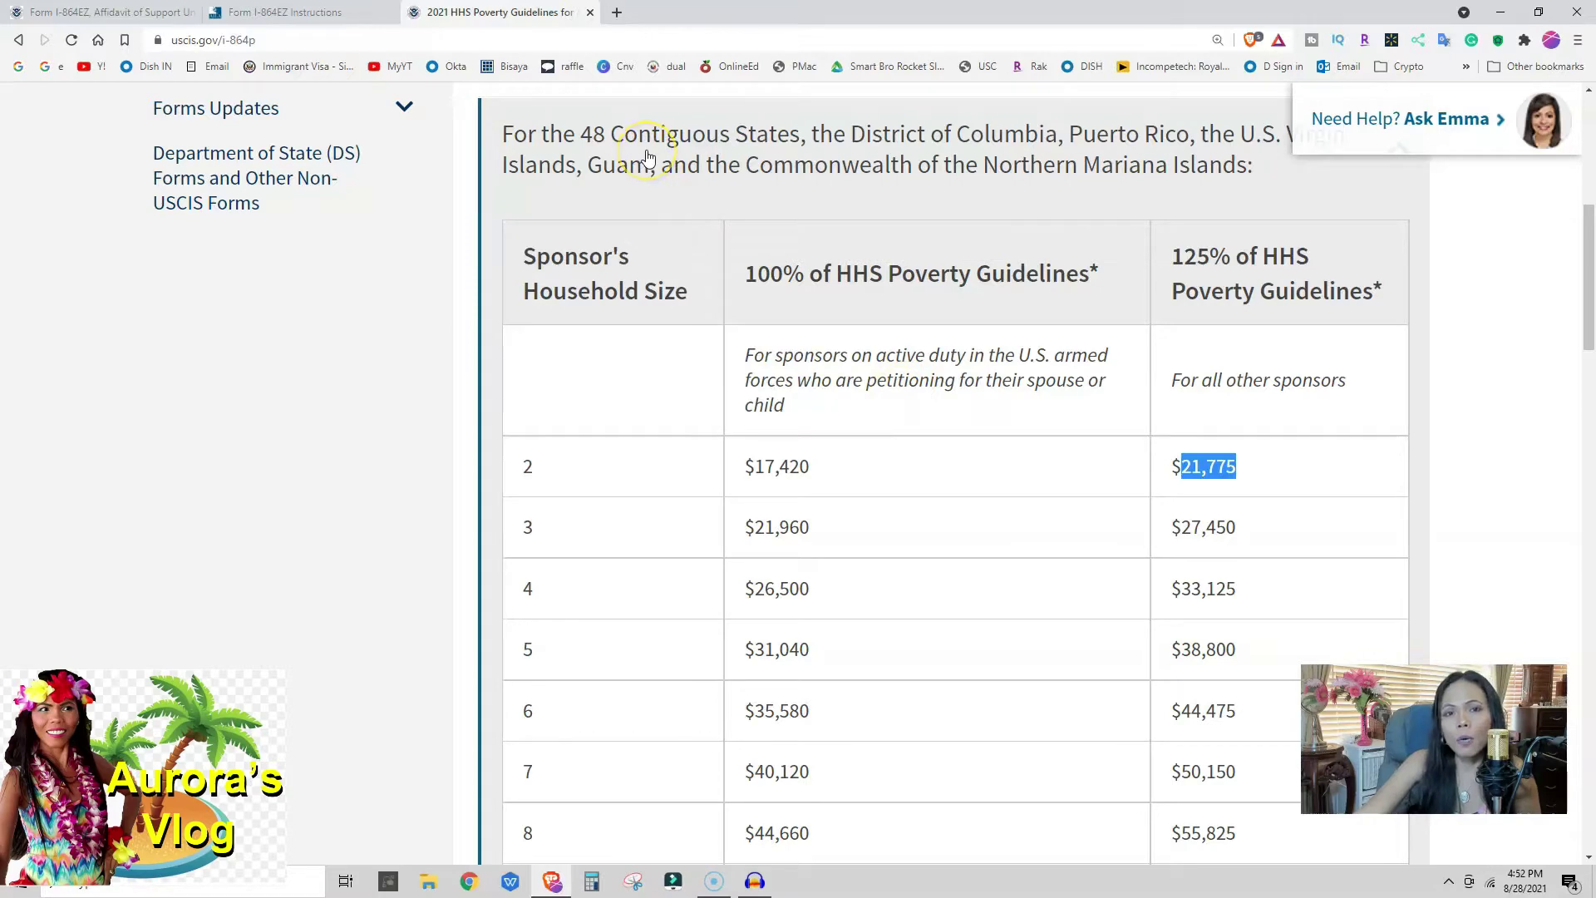
scroll(855, 256, down, 9)
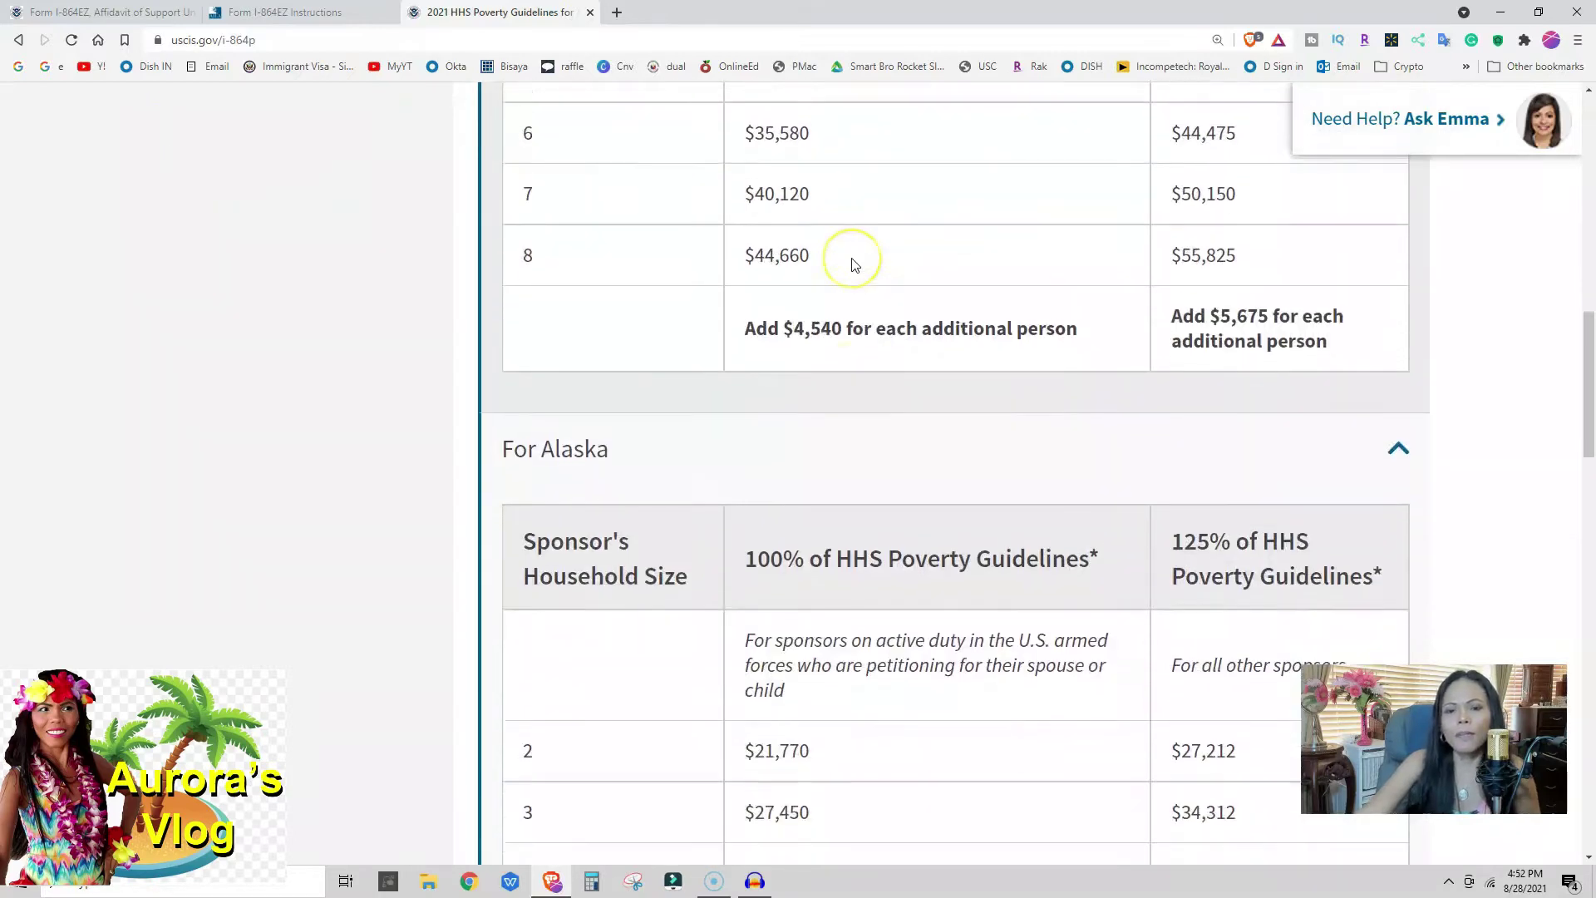
scroll(873, 296, down, 2)
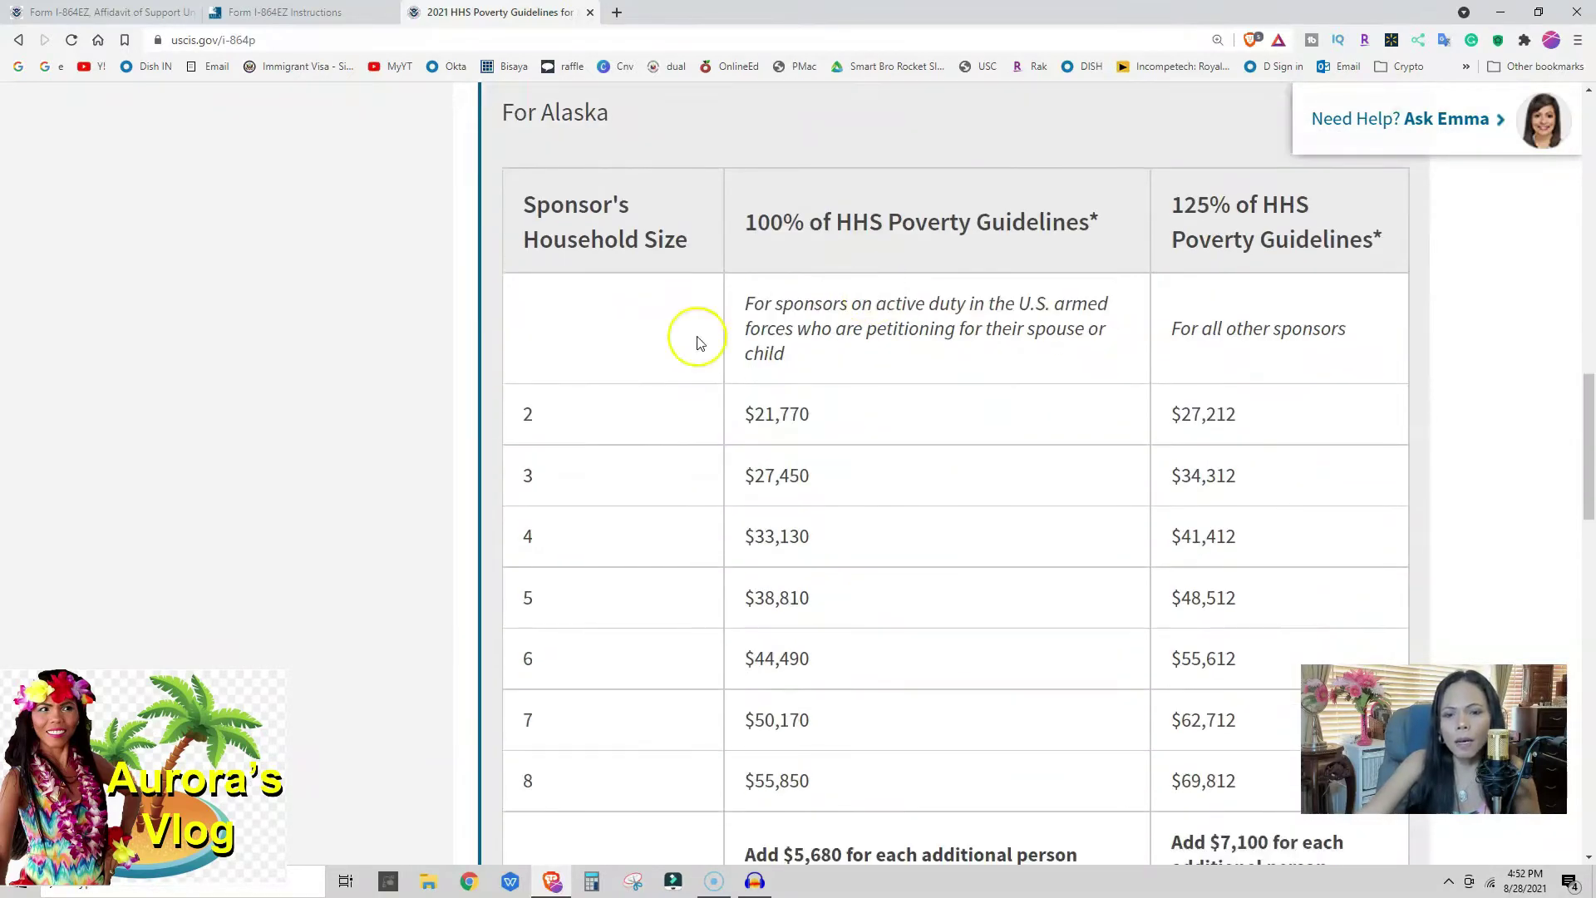
double_click(525, 416)
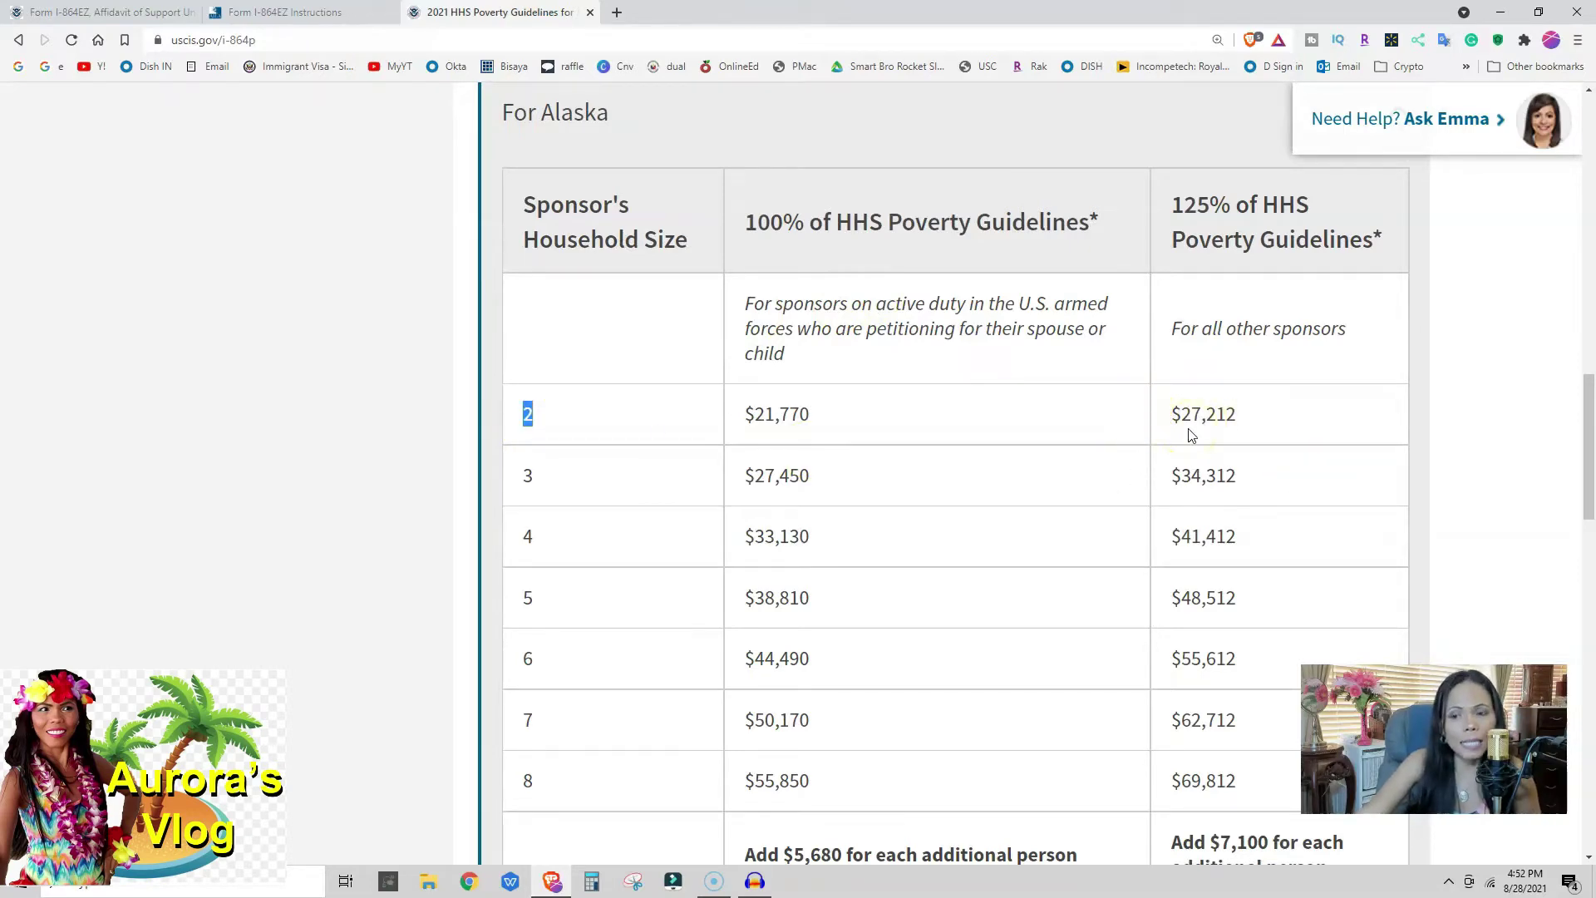
scroll(1191, 435, down, 9)
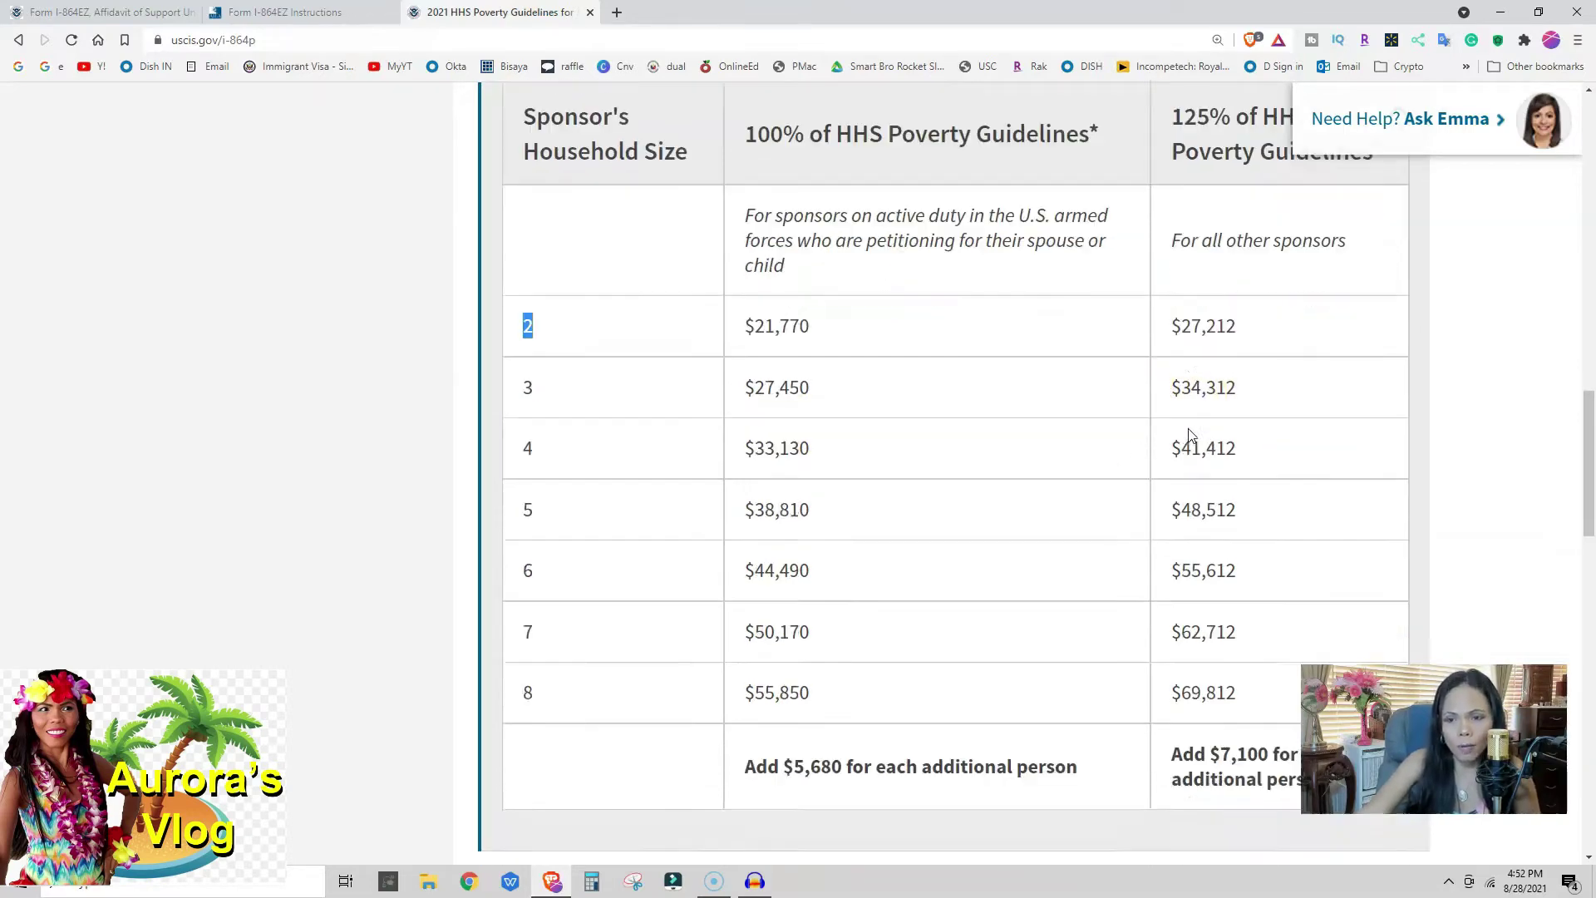
click(553, 229)
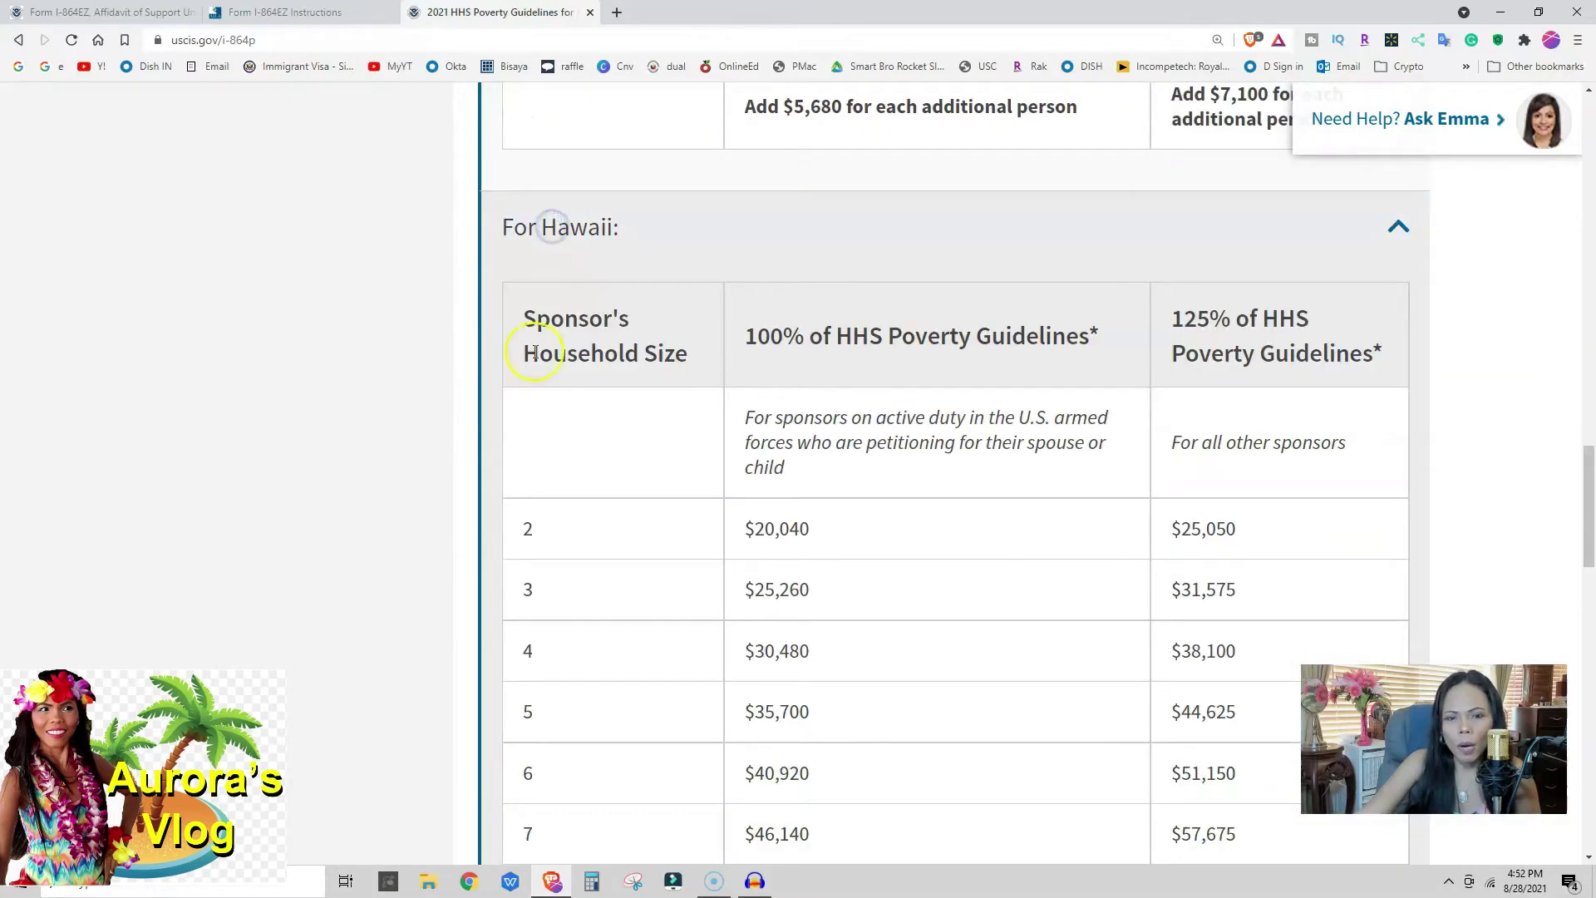
double_click(529, 529)
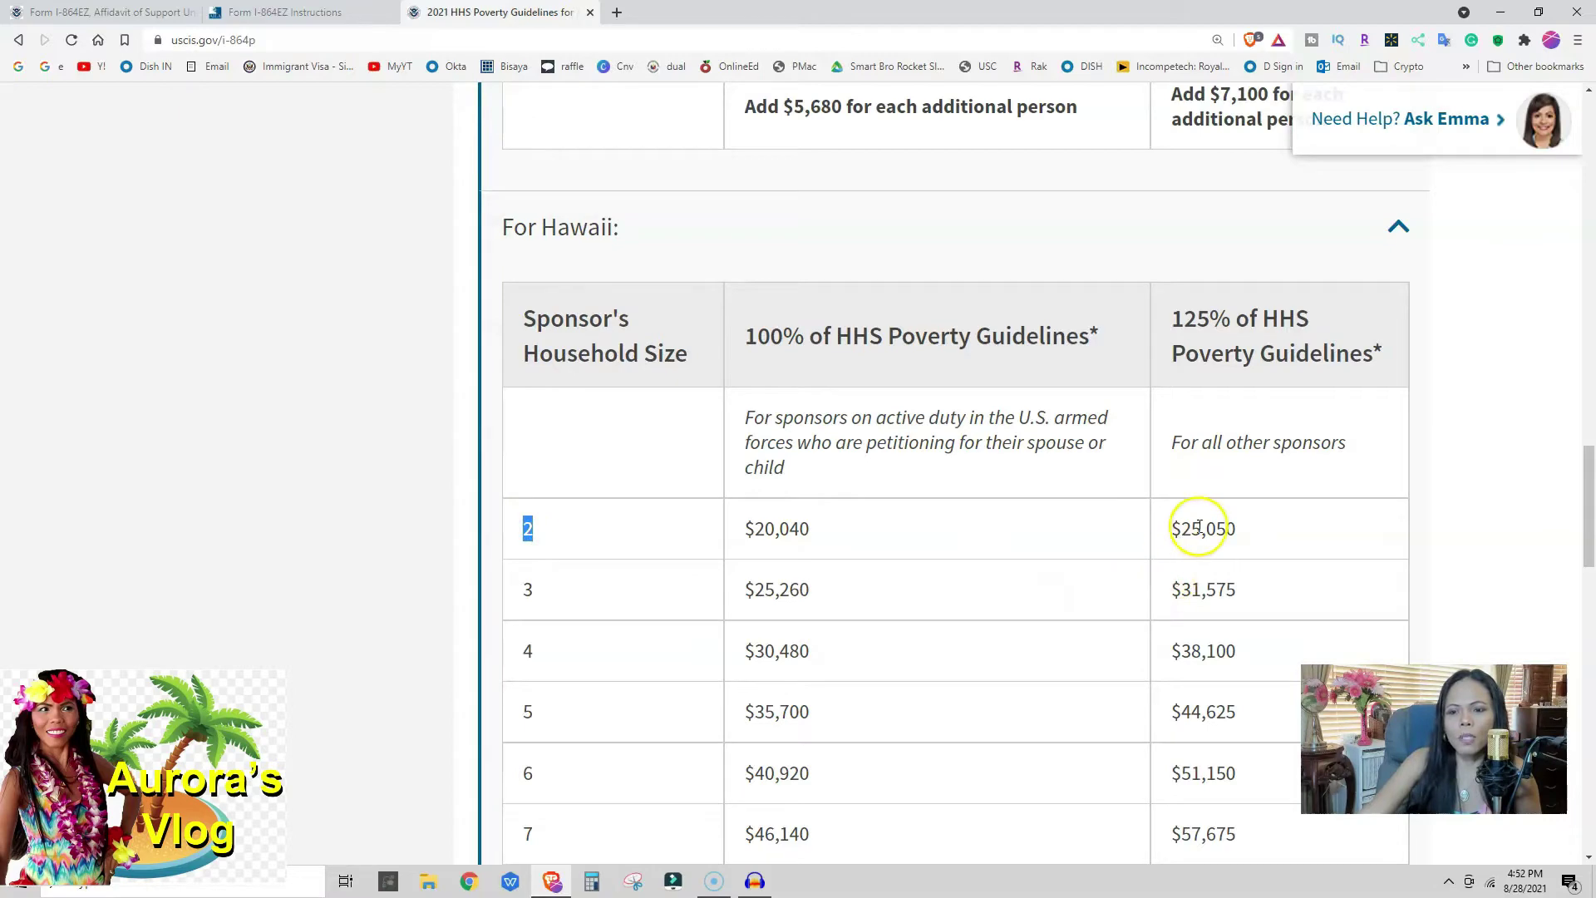
drag(1171, 528, 1244, 533)
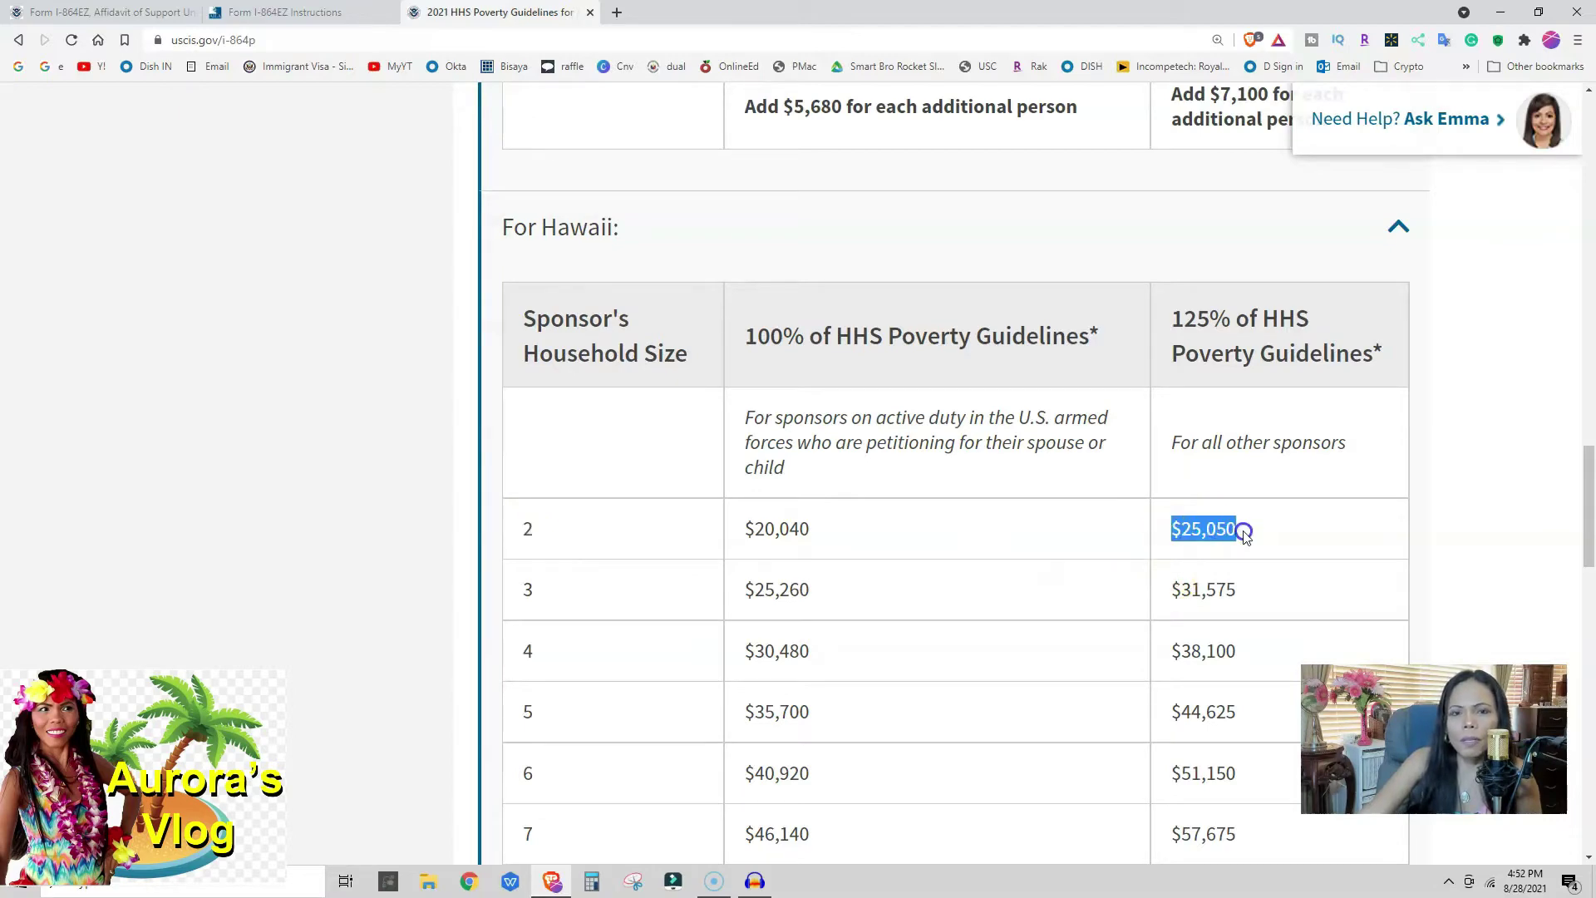
scroll(1244, 533, up, 10)
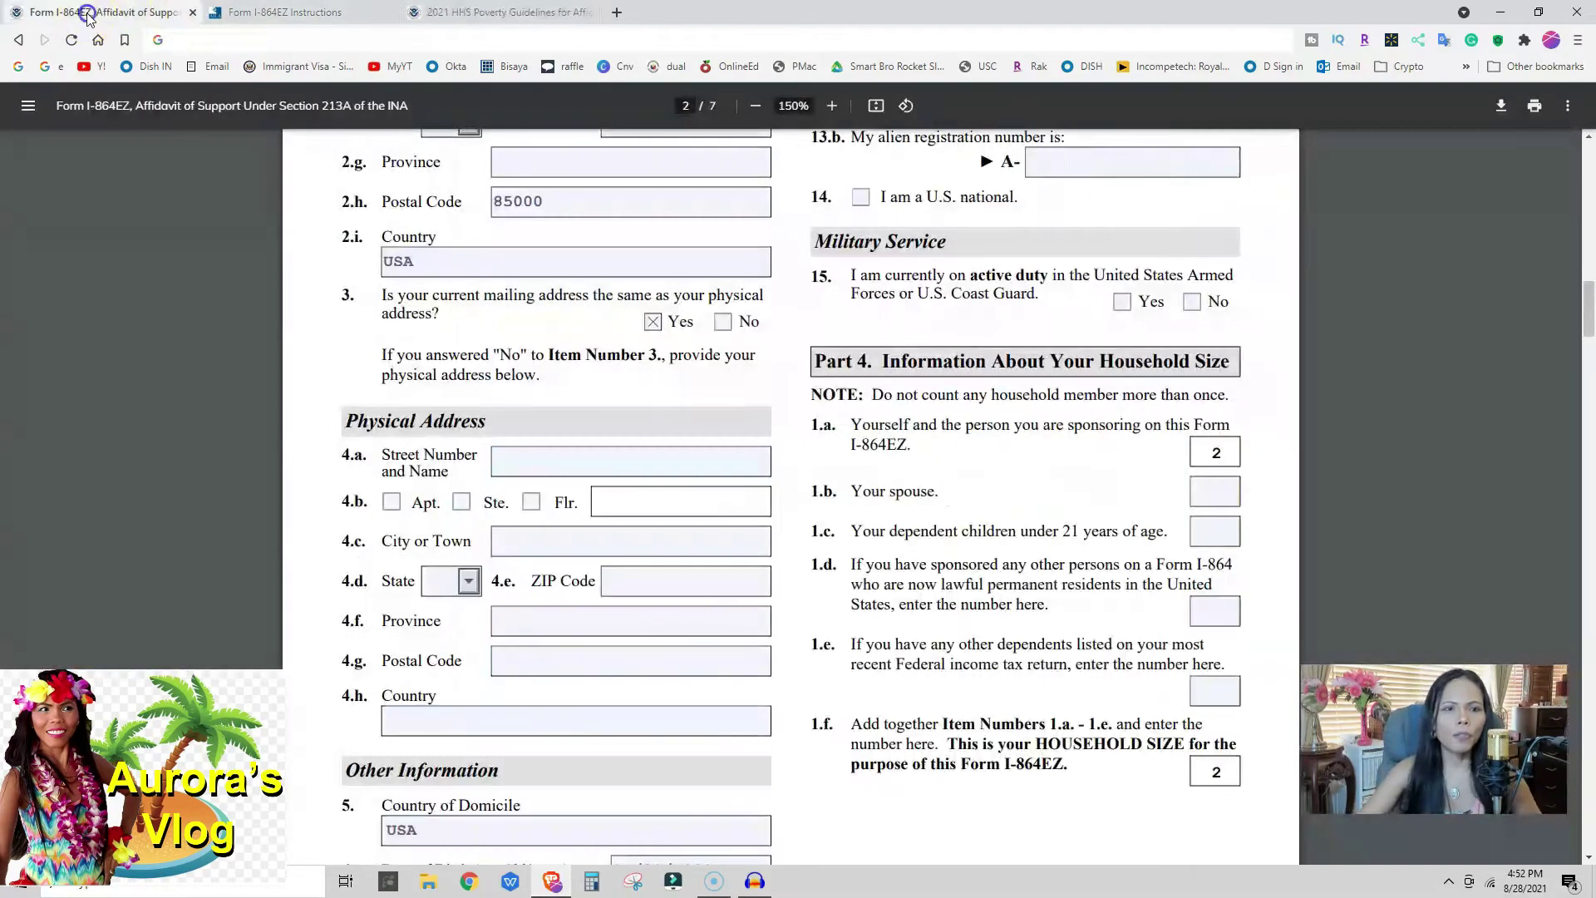
click(92, 13)
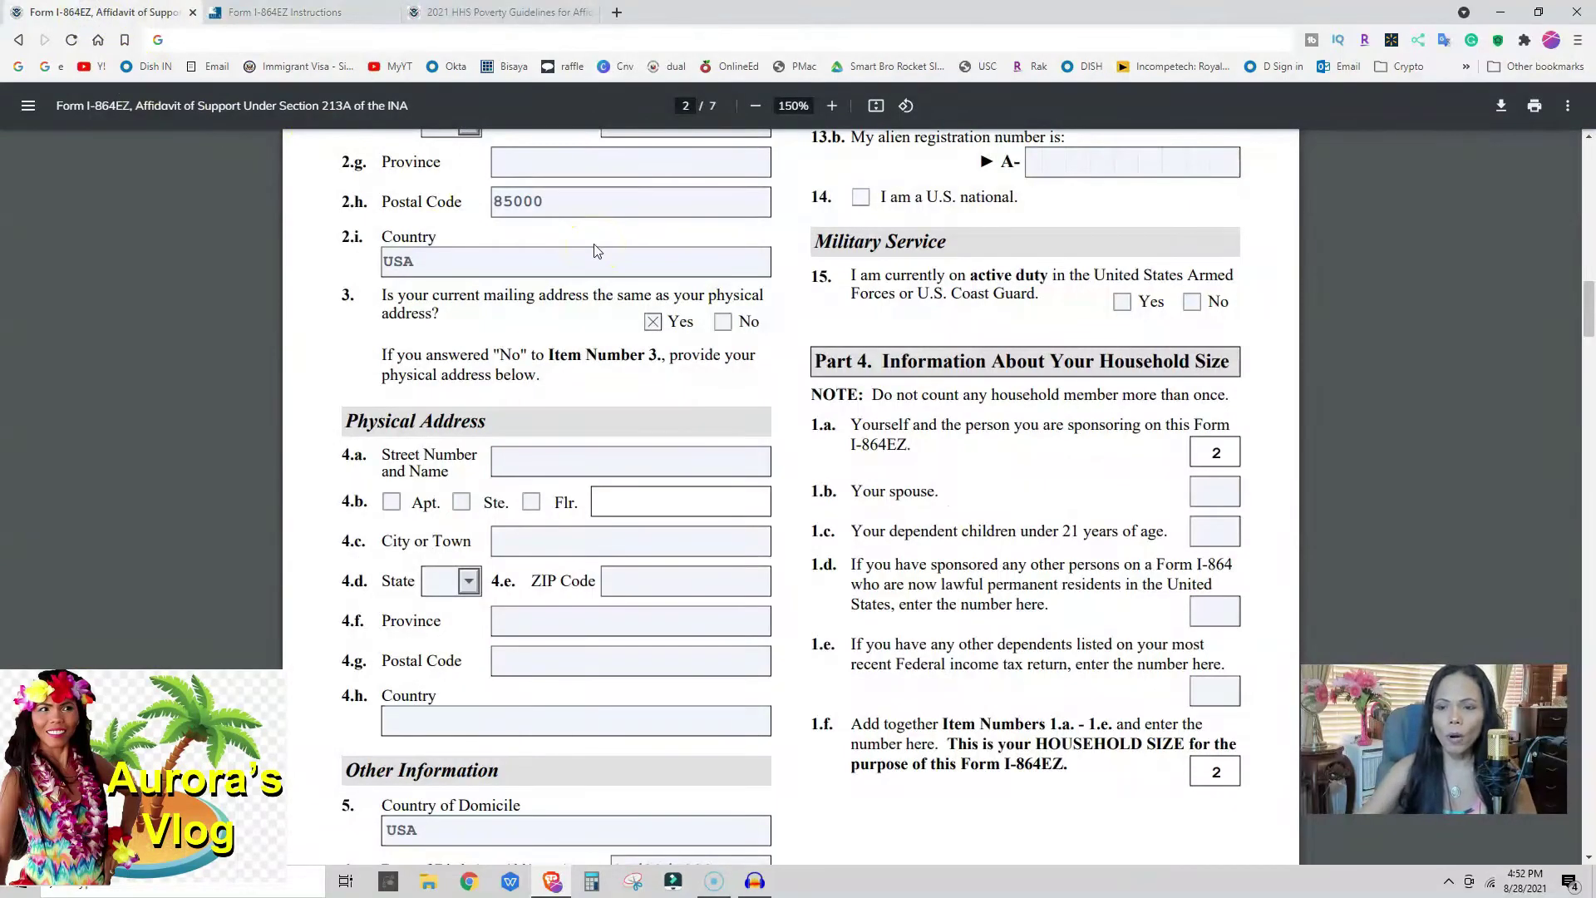
- Mark the sponsor as currently employed and select the current occupation field
scroll(701, 285, down, 5)
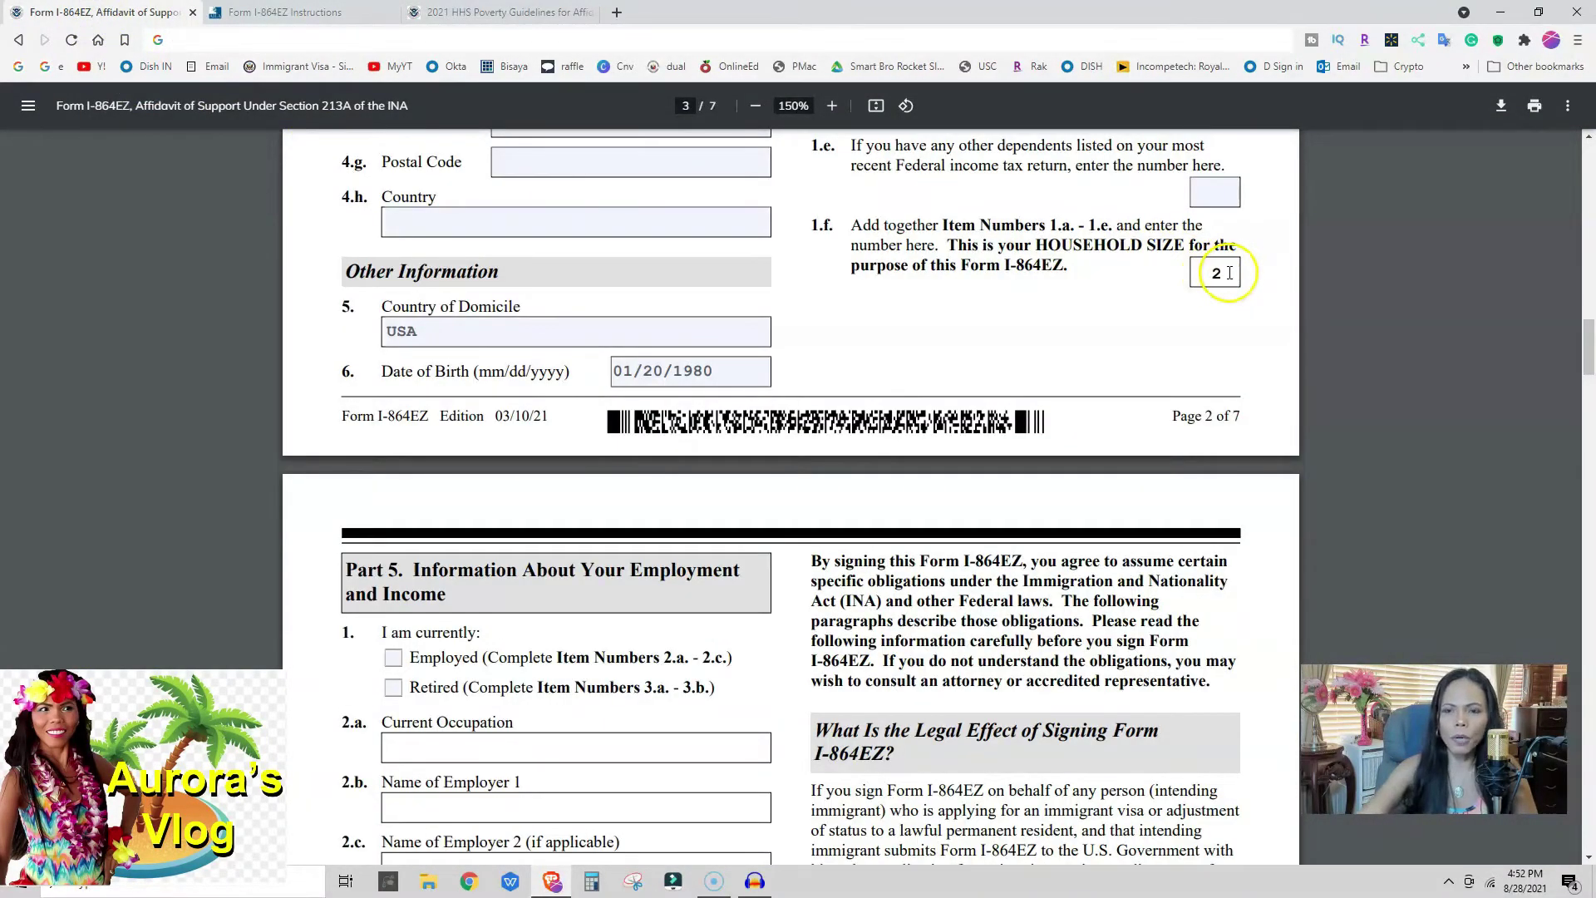
scroll(962, 278, down, 3)
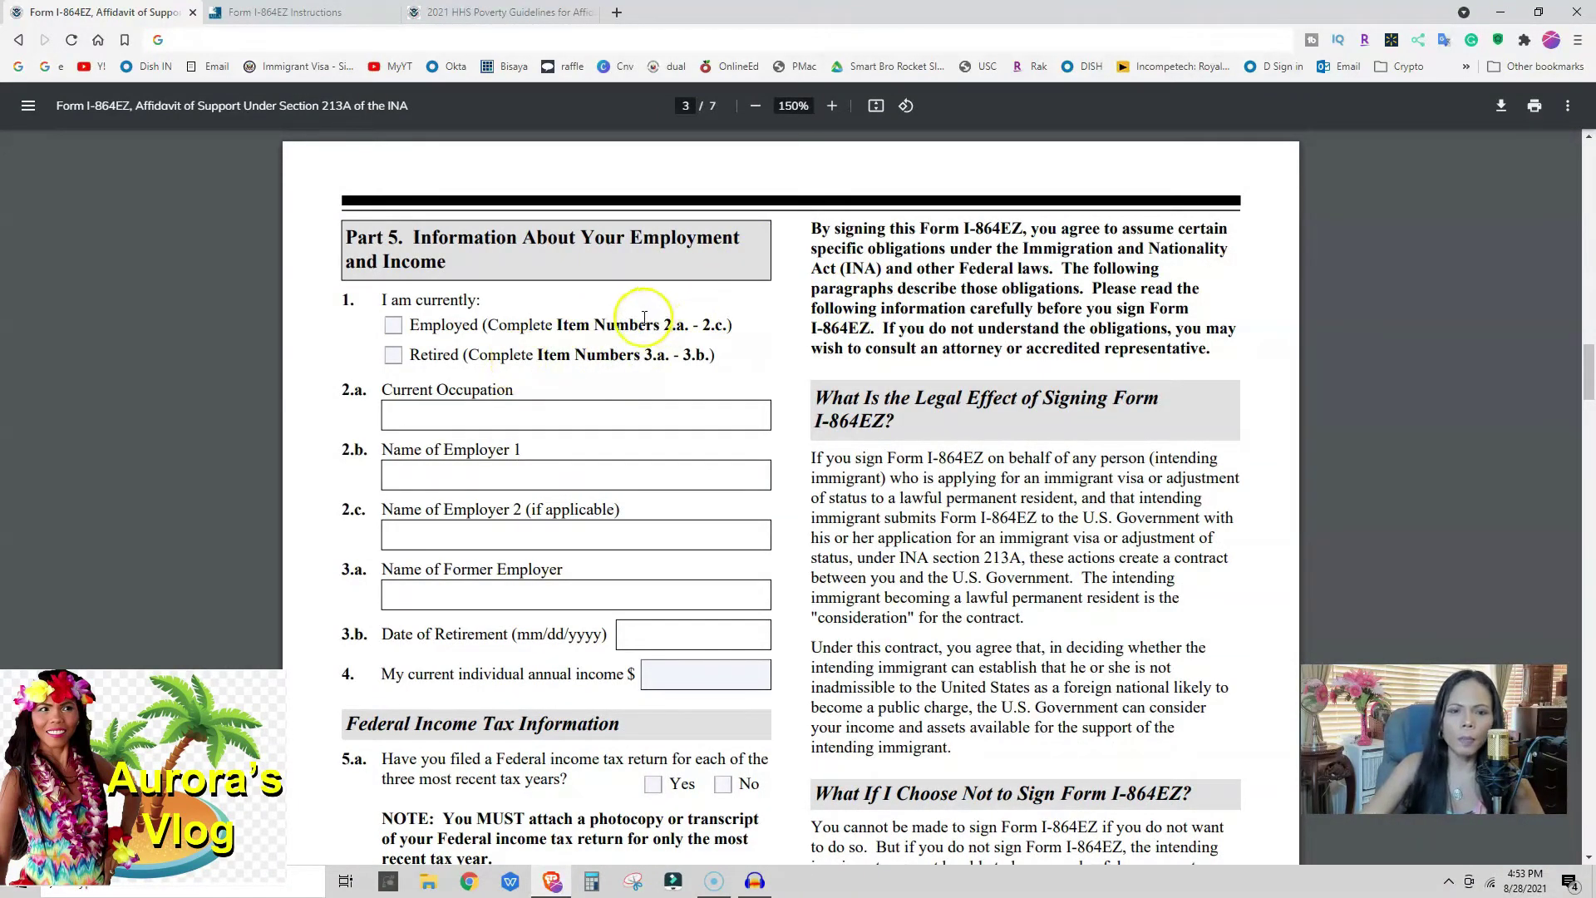
click(393, 325)
scroll(397, 350, down, 1)
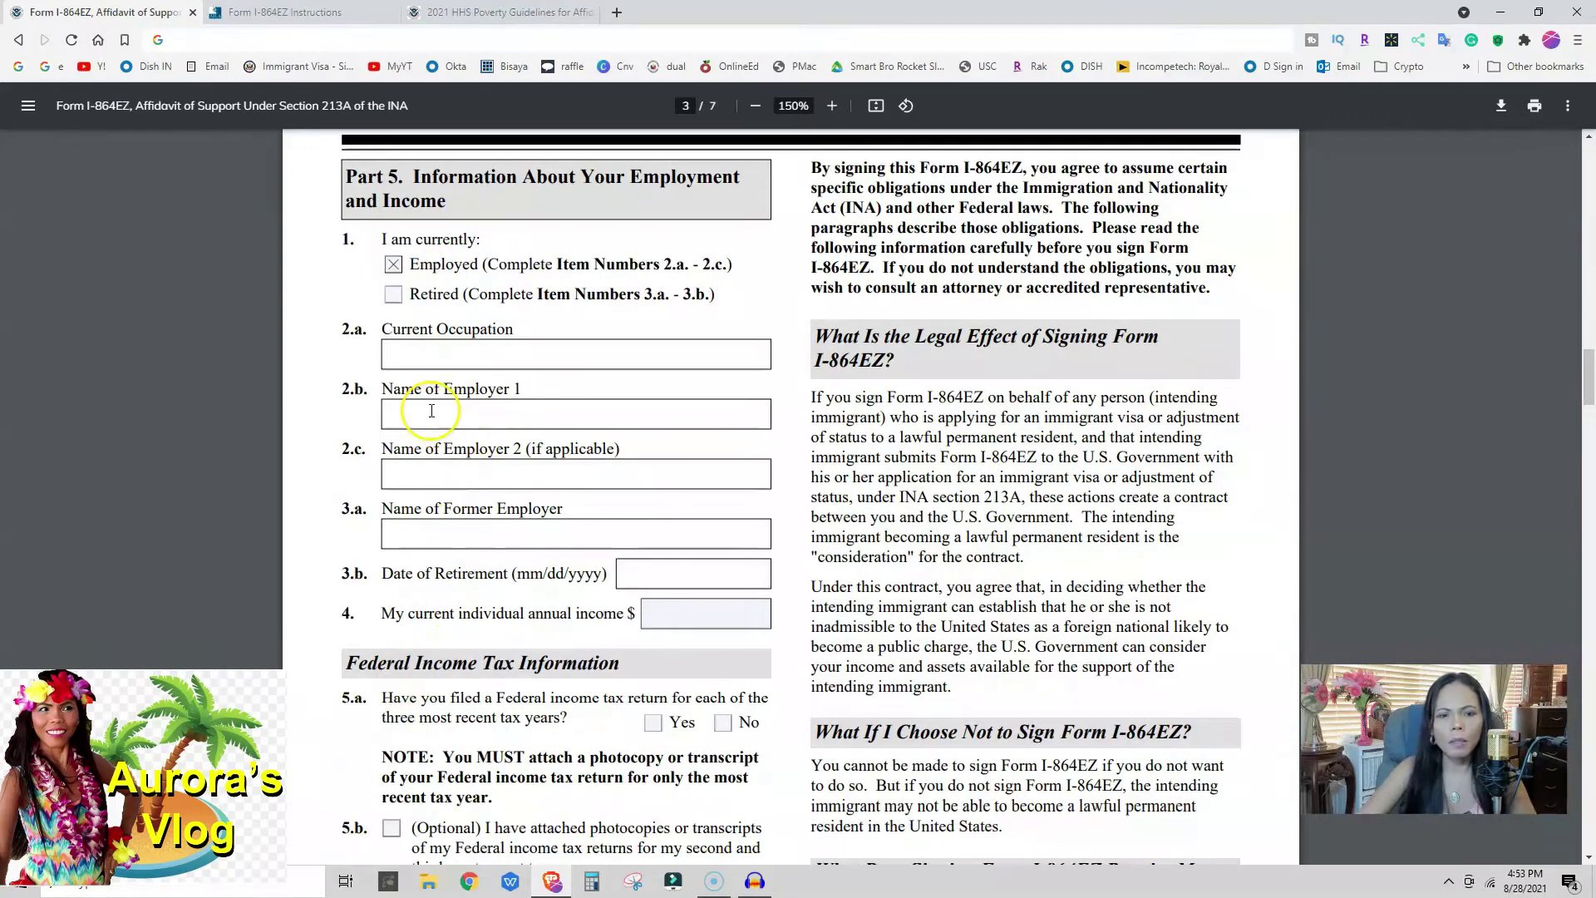
click(439, 347)
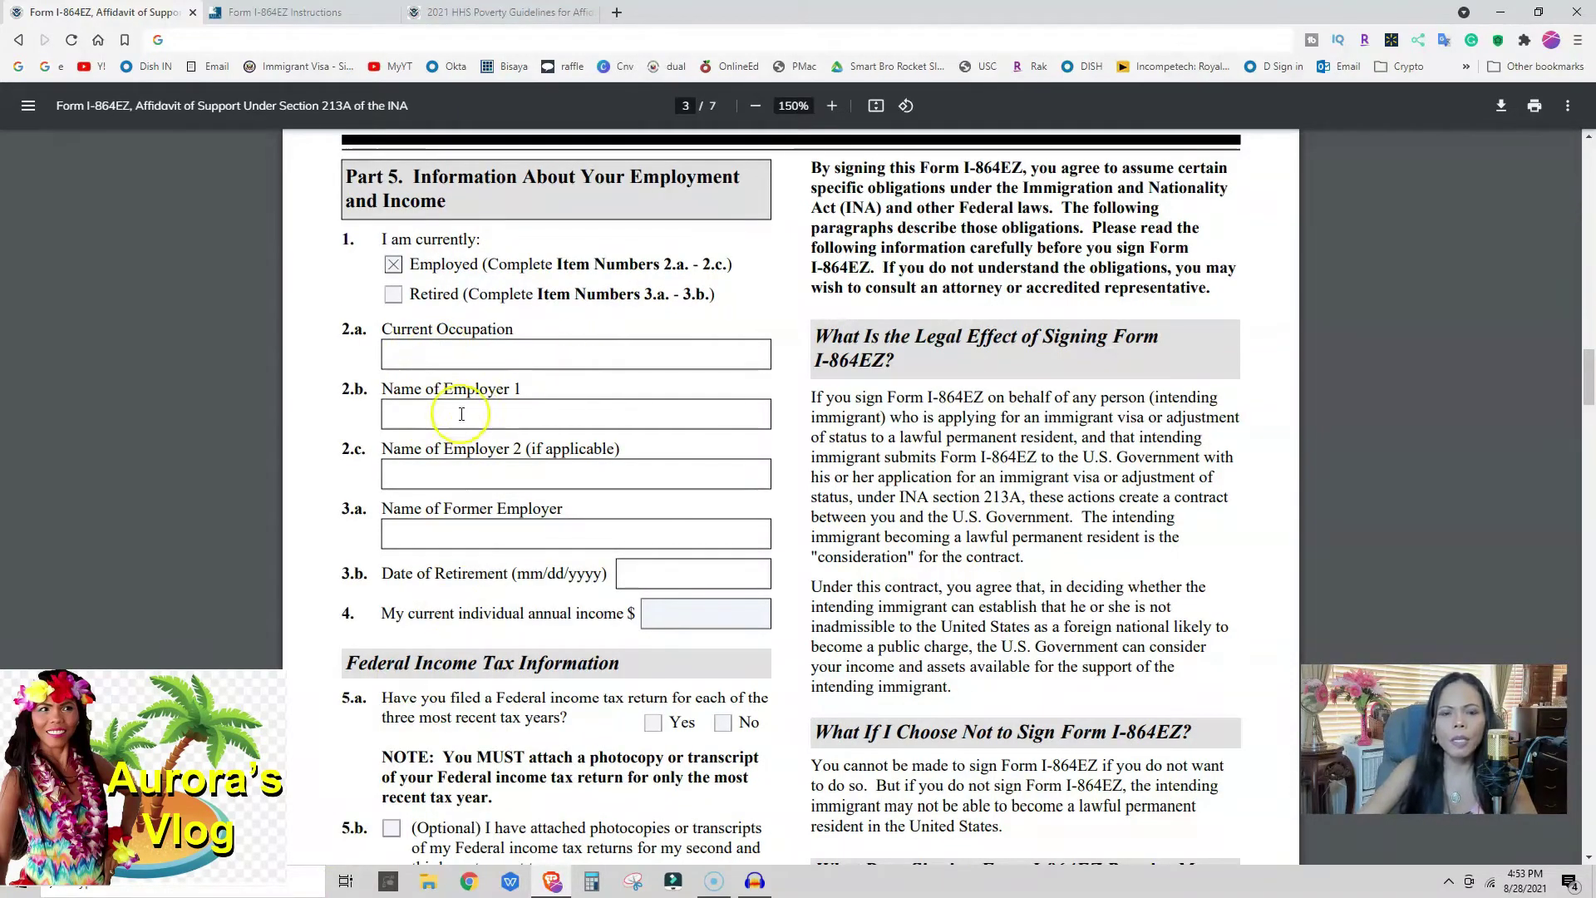
- Enter $24,960 as the current individual annual income in item 4
scroll(582, 482, down, 1)
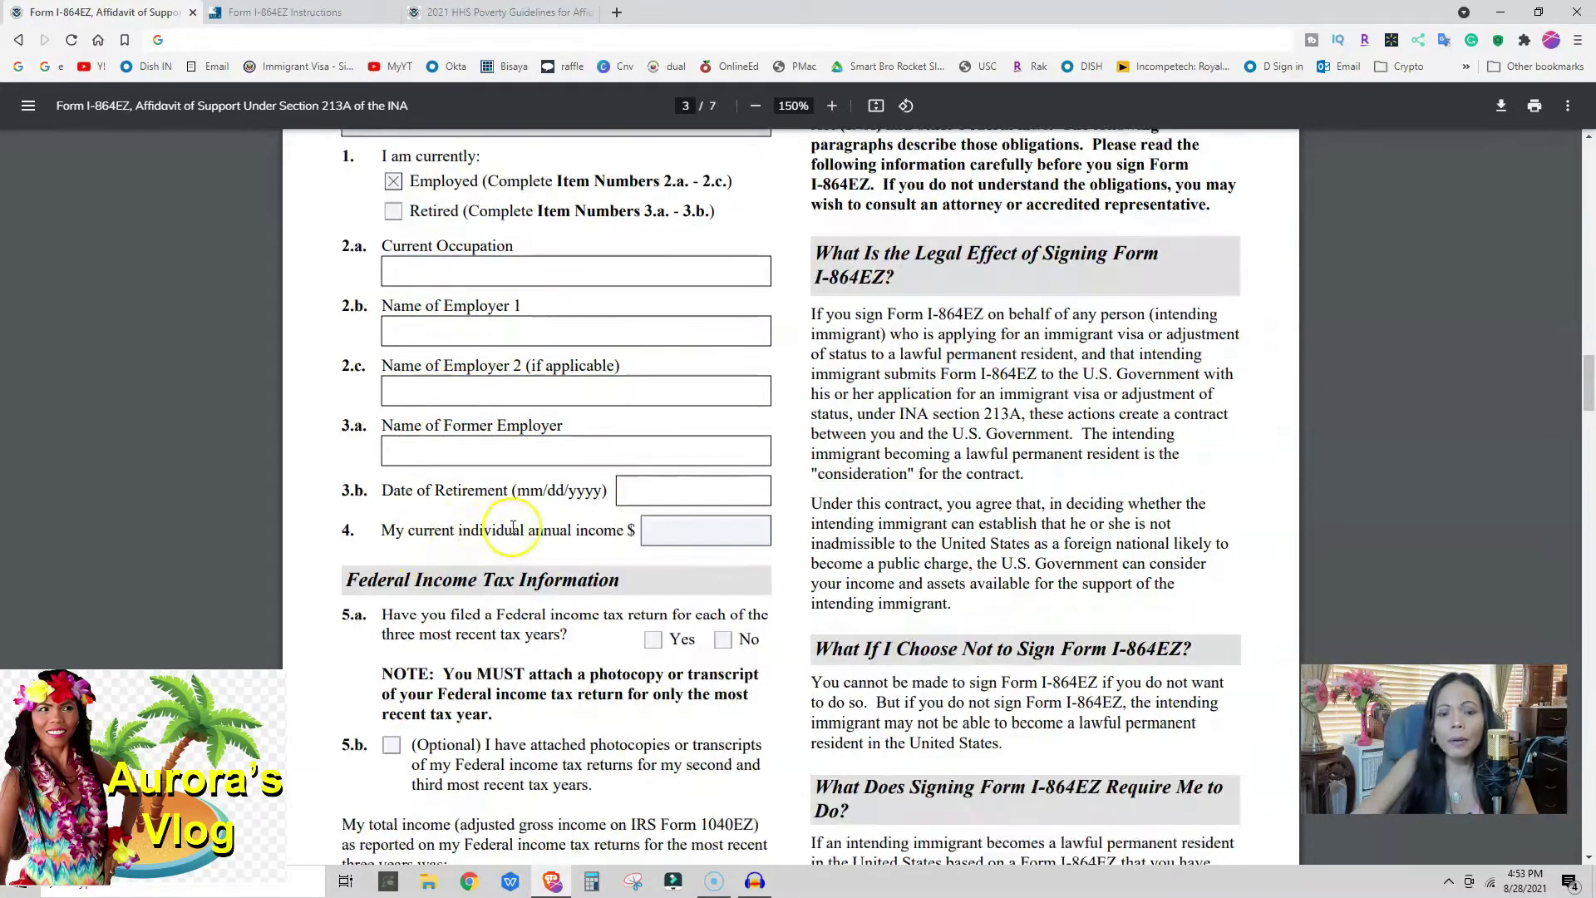
click(657, 528)
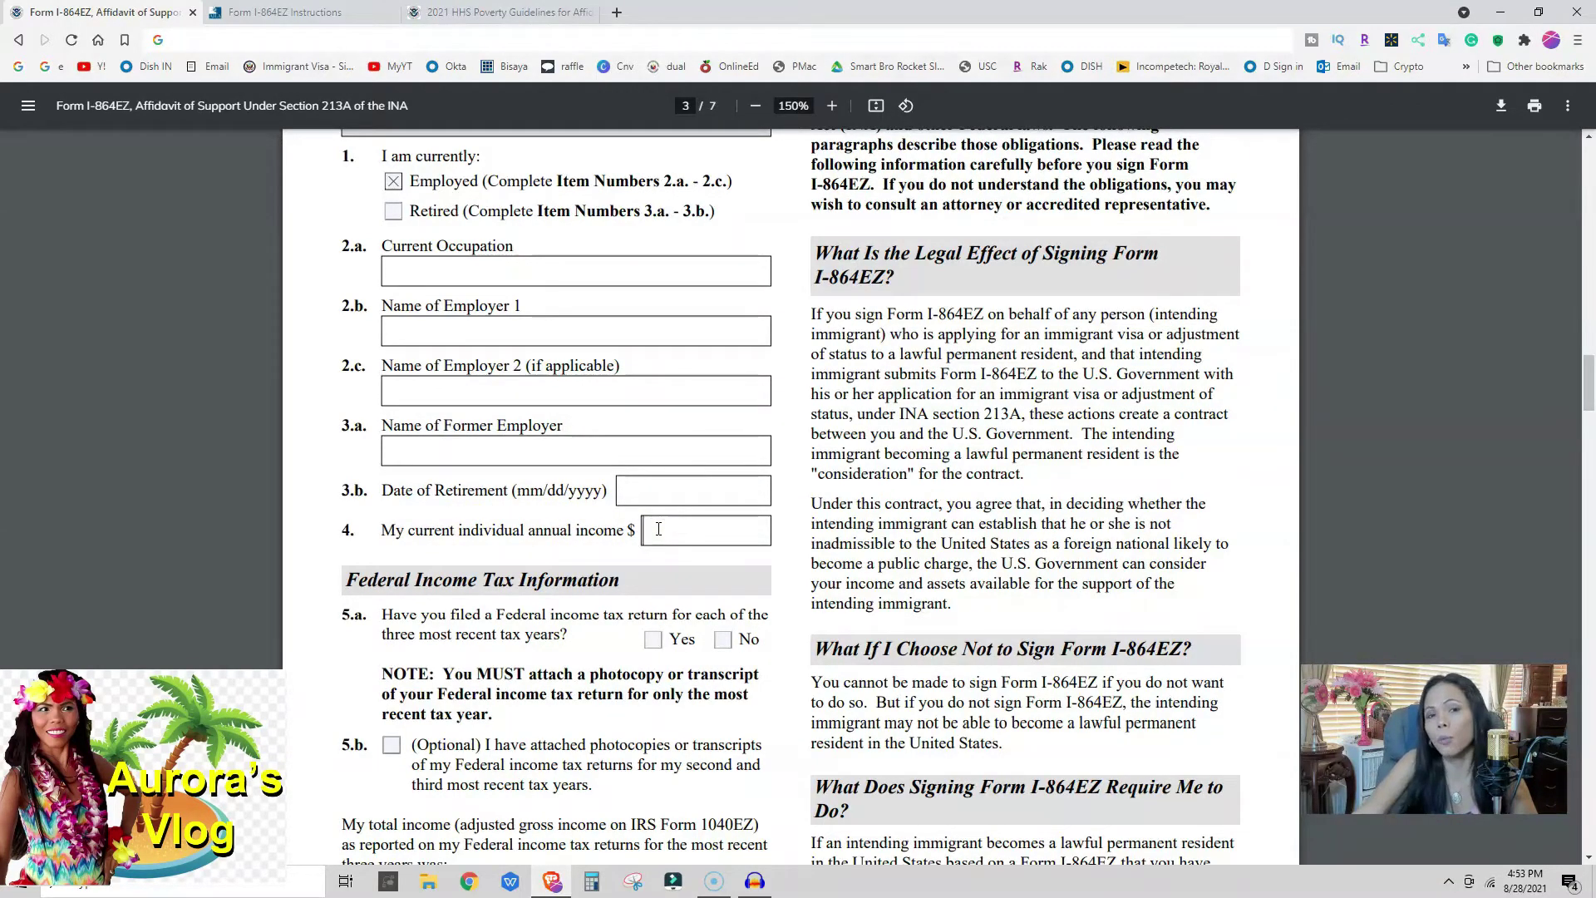
click(661, 528)
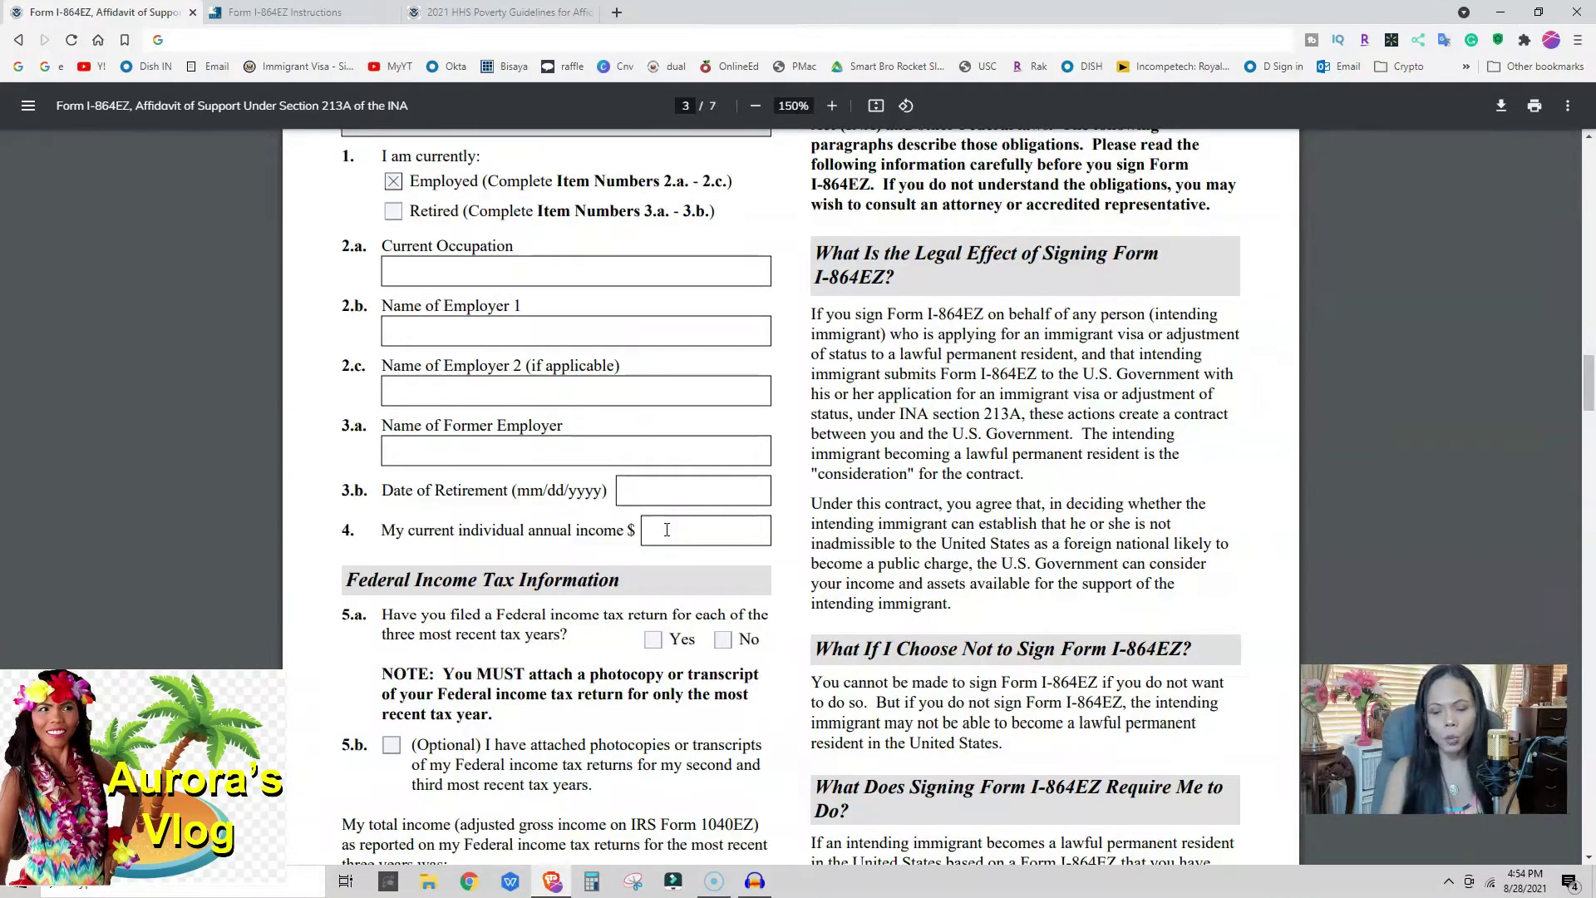
click(673, 522)
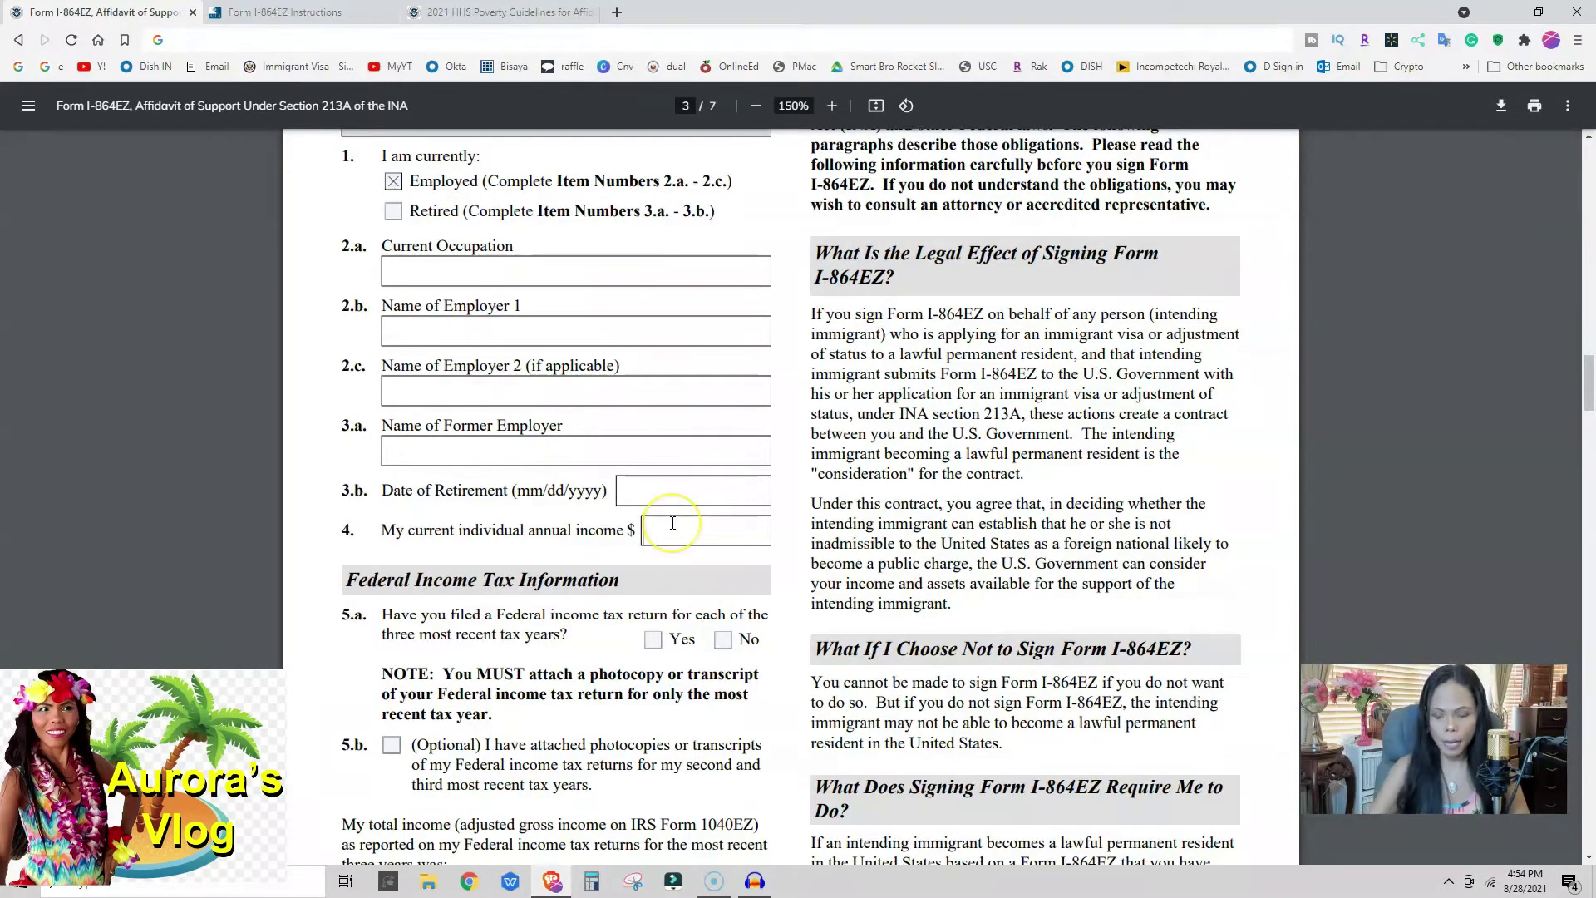
text($24,9)
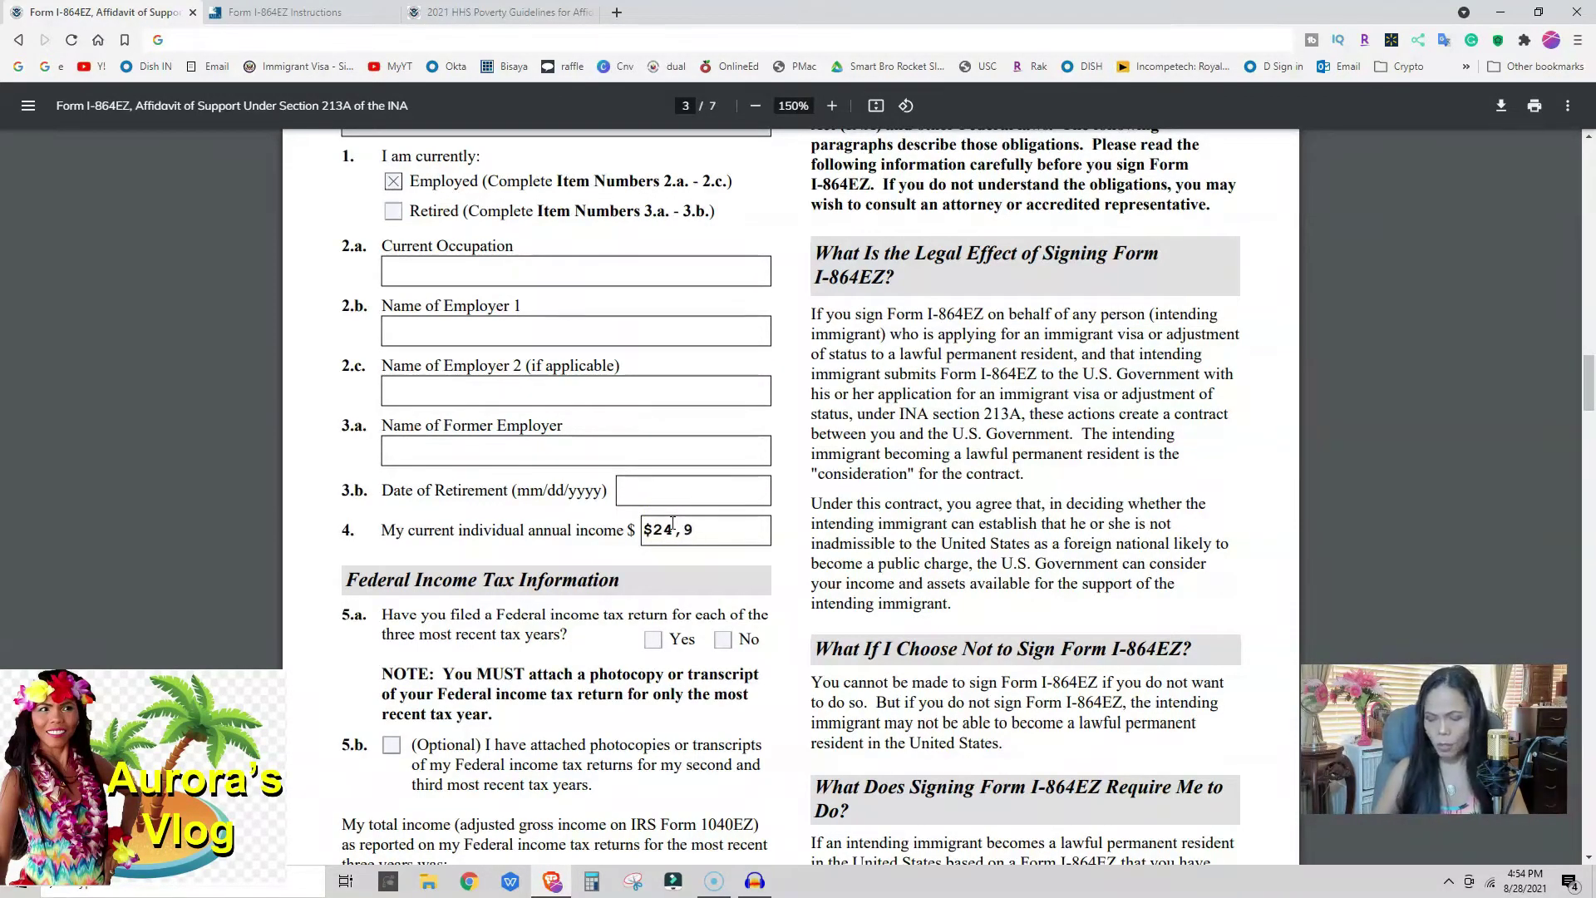
text(60)
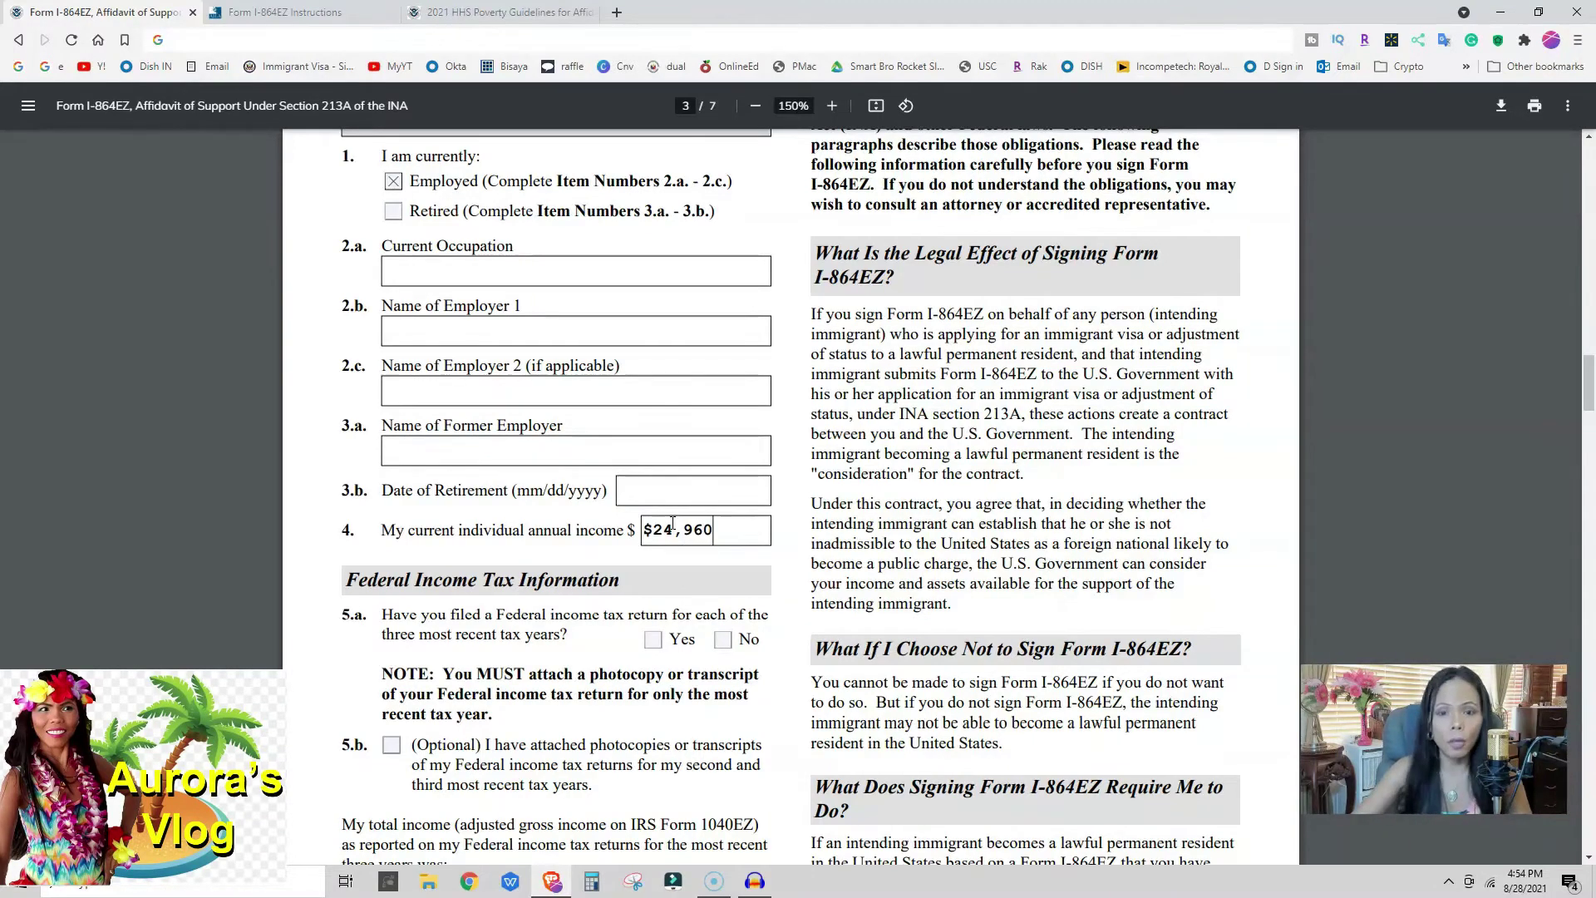
click(707, 568)
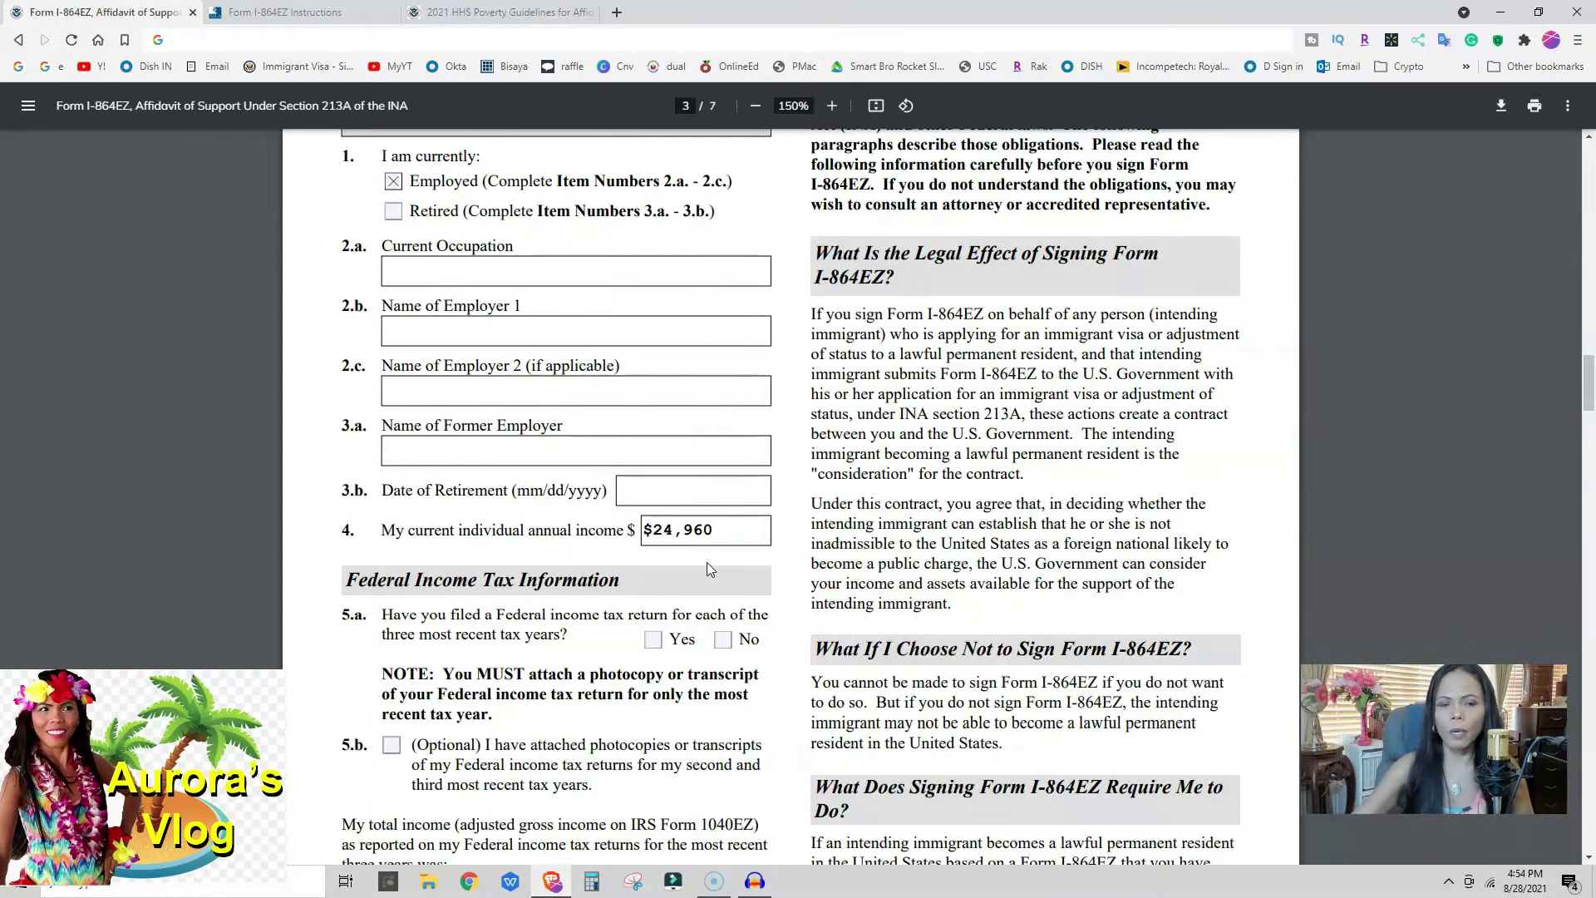
- Answer Yes to item 5.a on filing federal tax returns and check optional box 5.b
scroll(706, 568, down, 3)
click(409, 374)
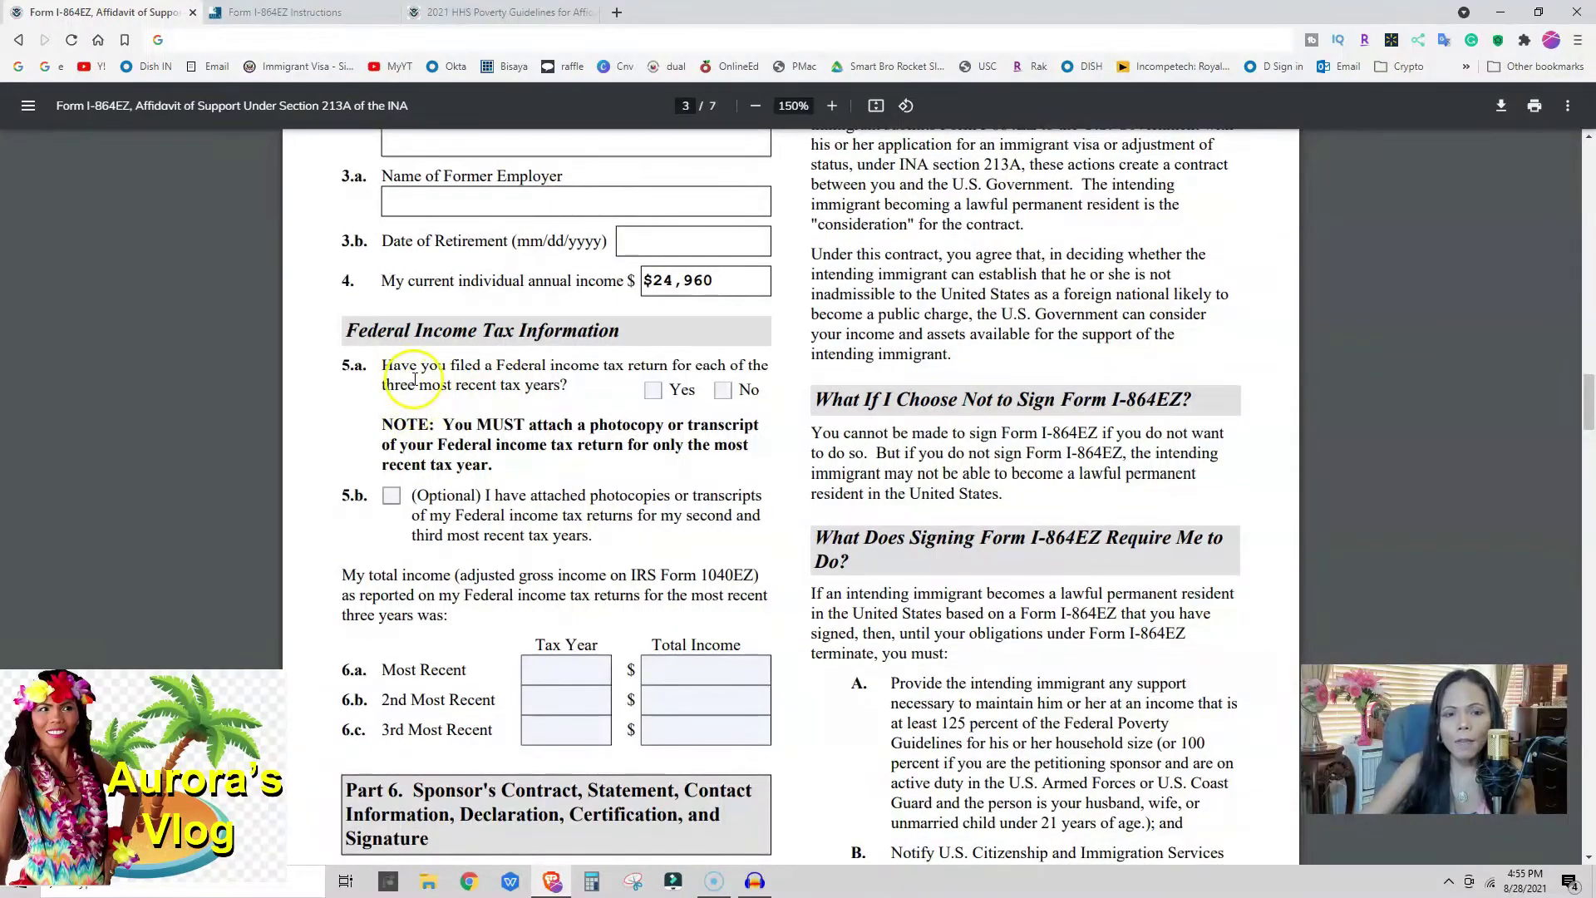
click(653, 391)
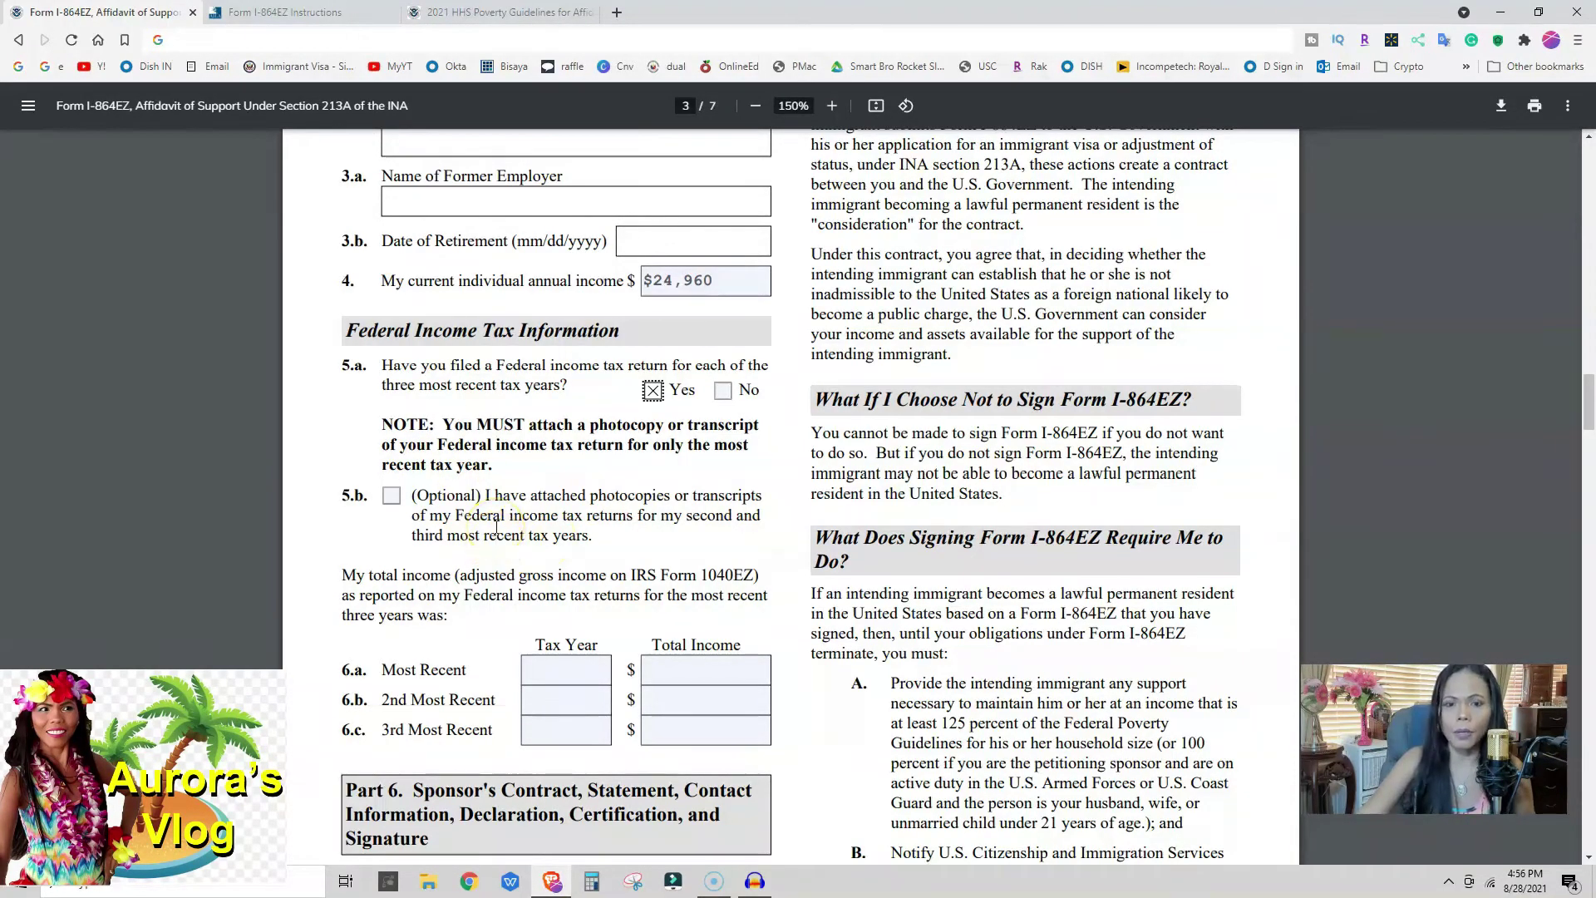
click(390, 495)
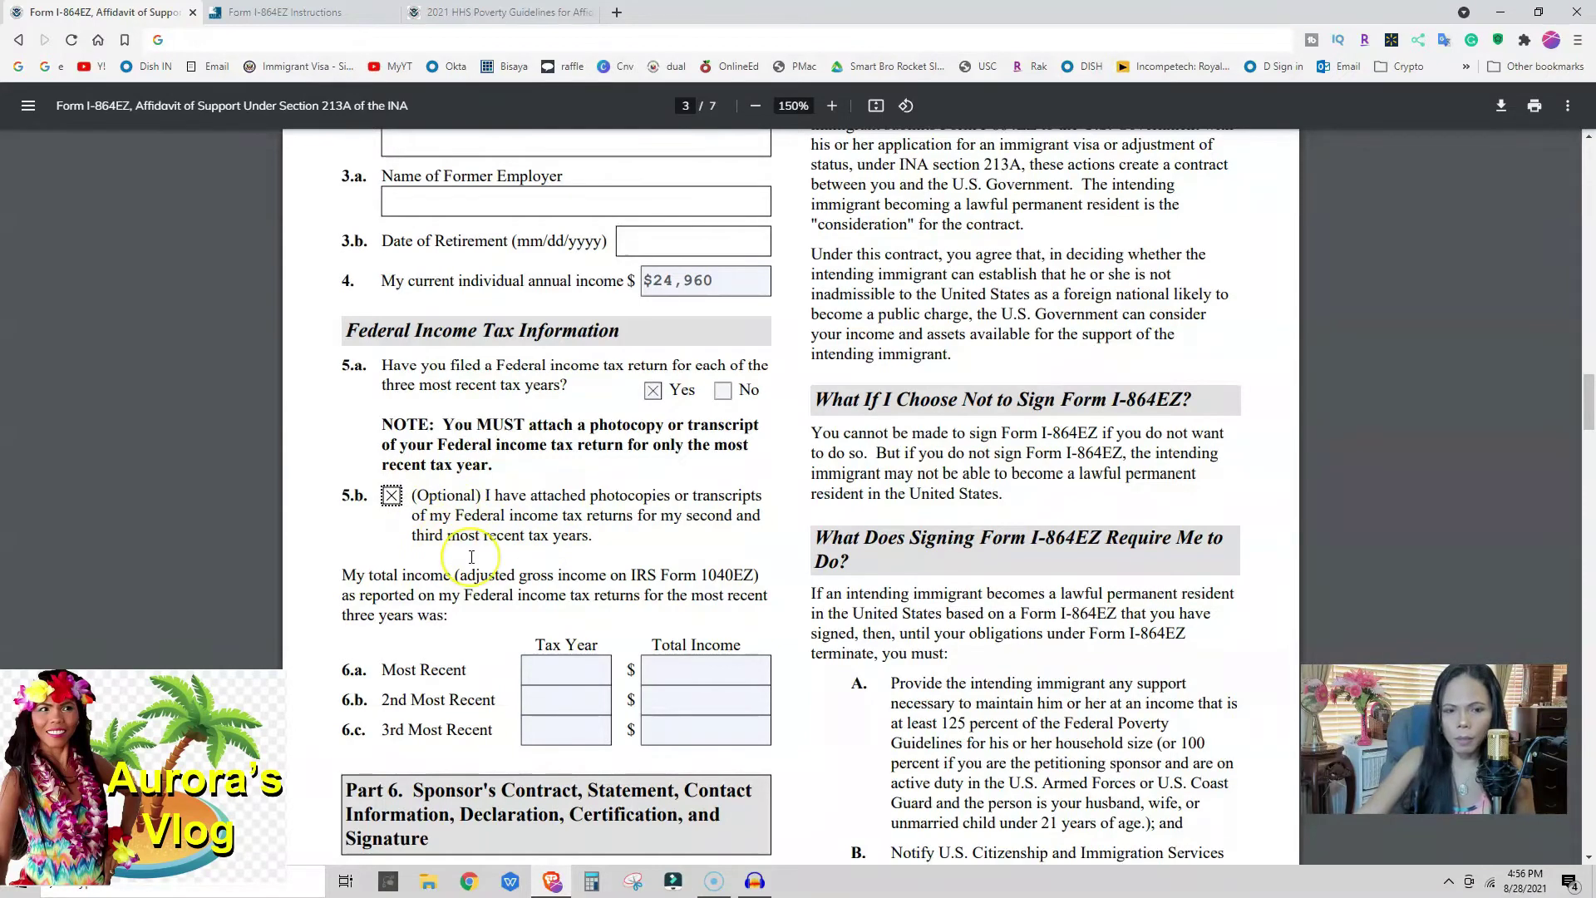
- Highlight the adjusted gross income wording through IRS Form 1040EZ and the Most Recent row label
scroll(471, 557, down, 3)
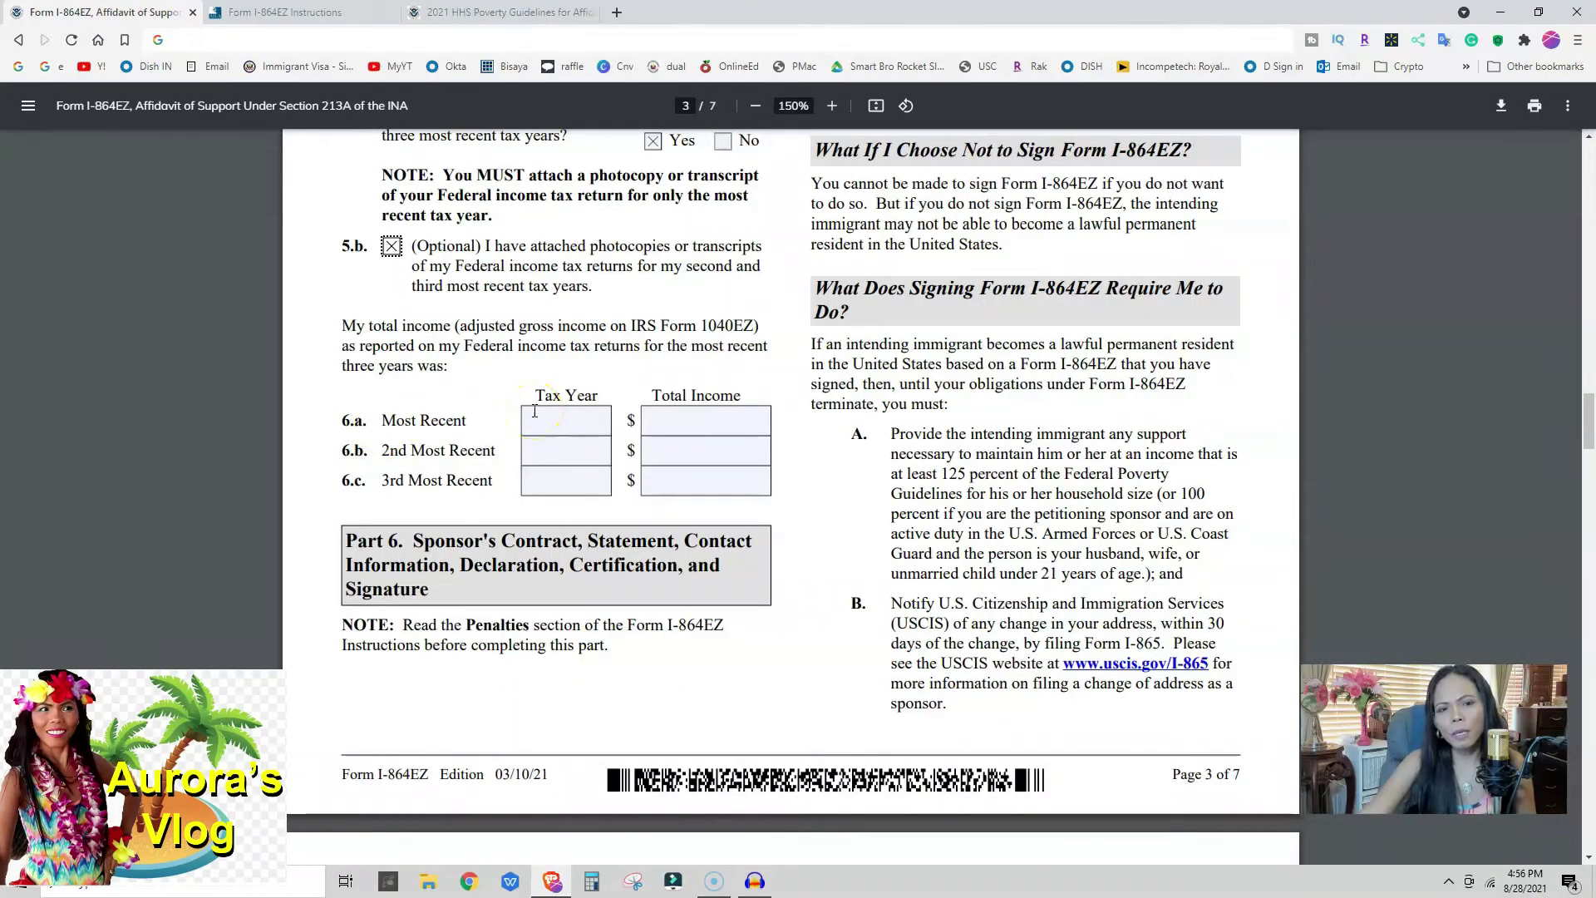
double_click(502, 329)
drag(503, 331, 756, 324)
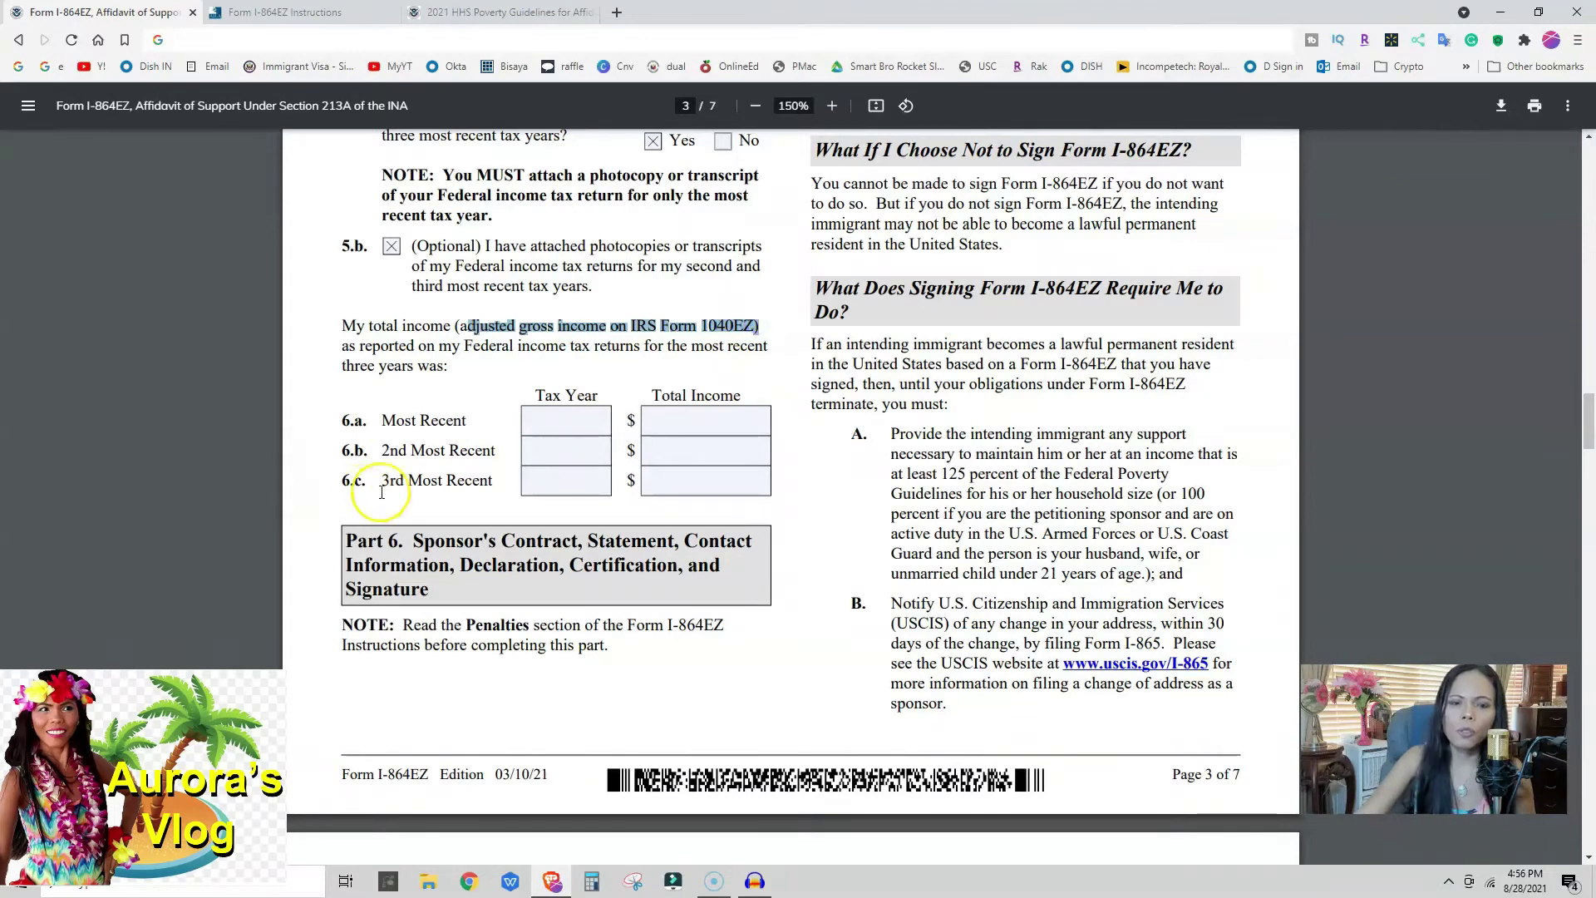
drag(408, 452, 504, 454)
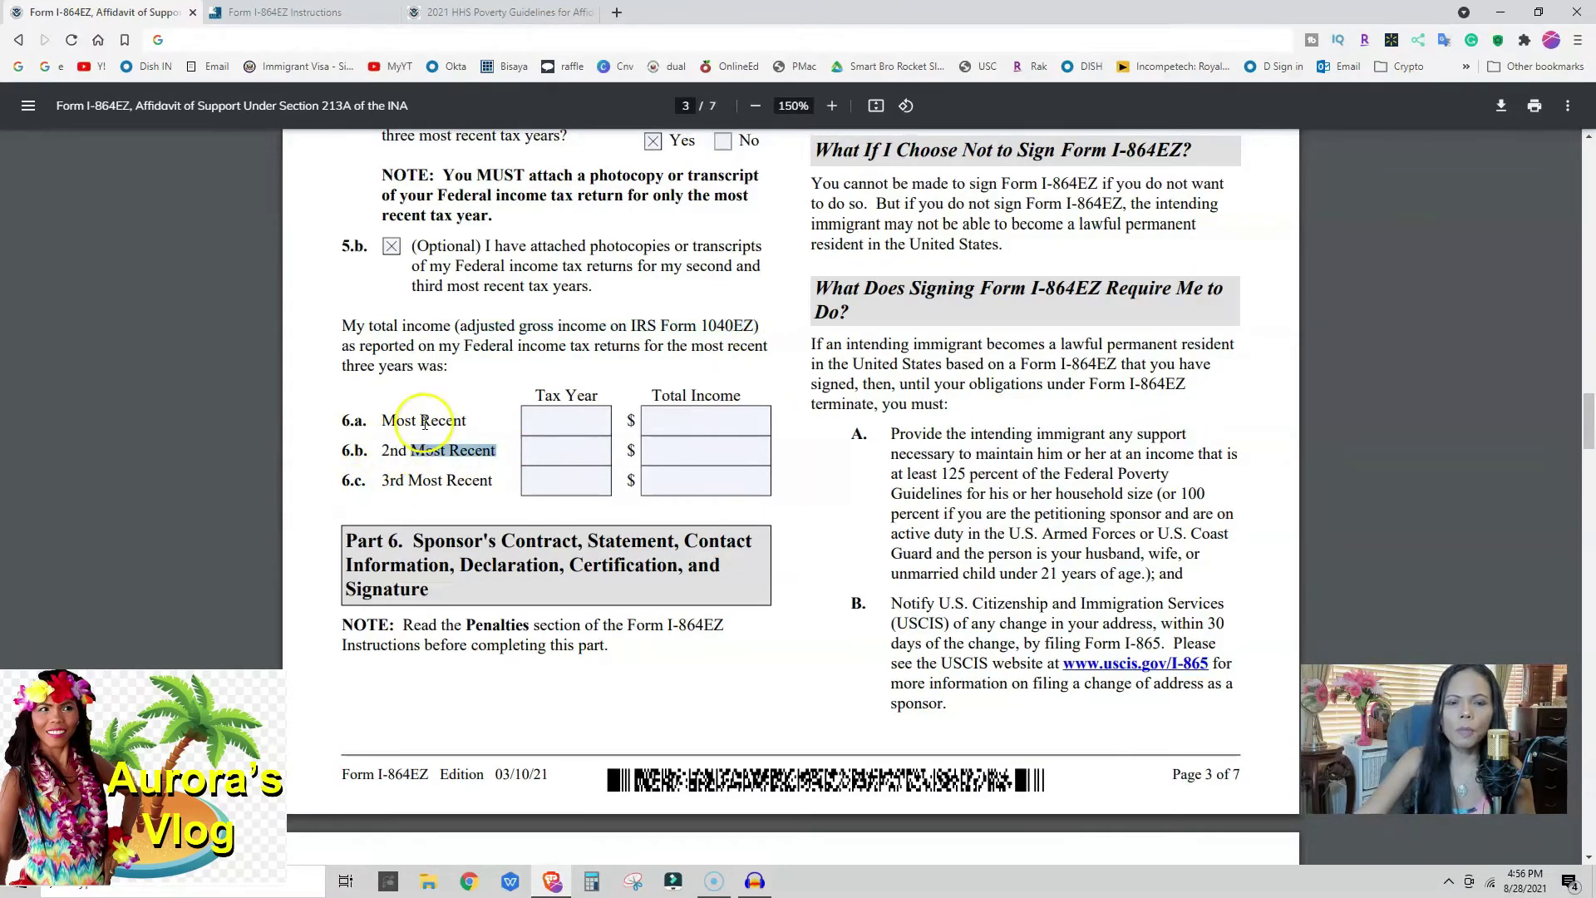
- Enter tax years 2020, 2019 and 2018 in the 6.a–6.c Tax Year boxes
click(550, 421)
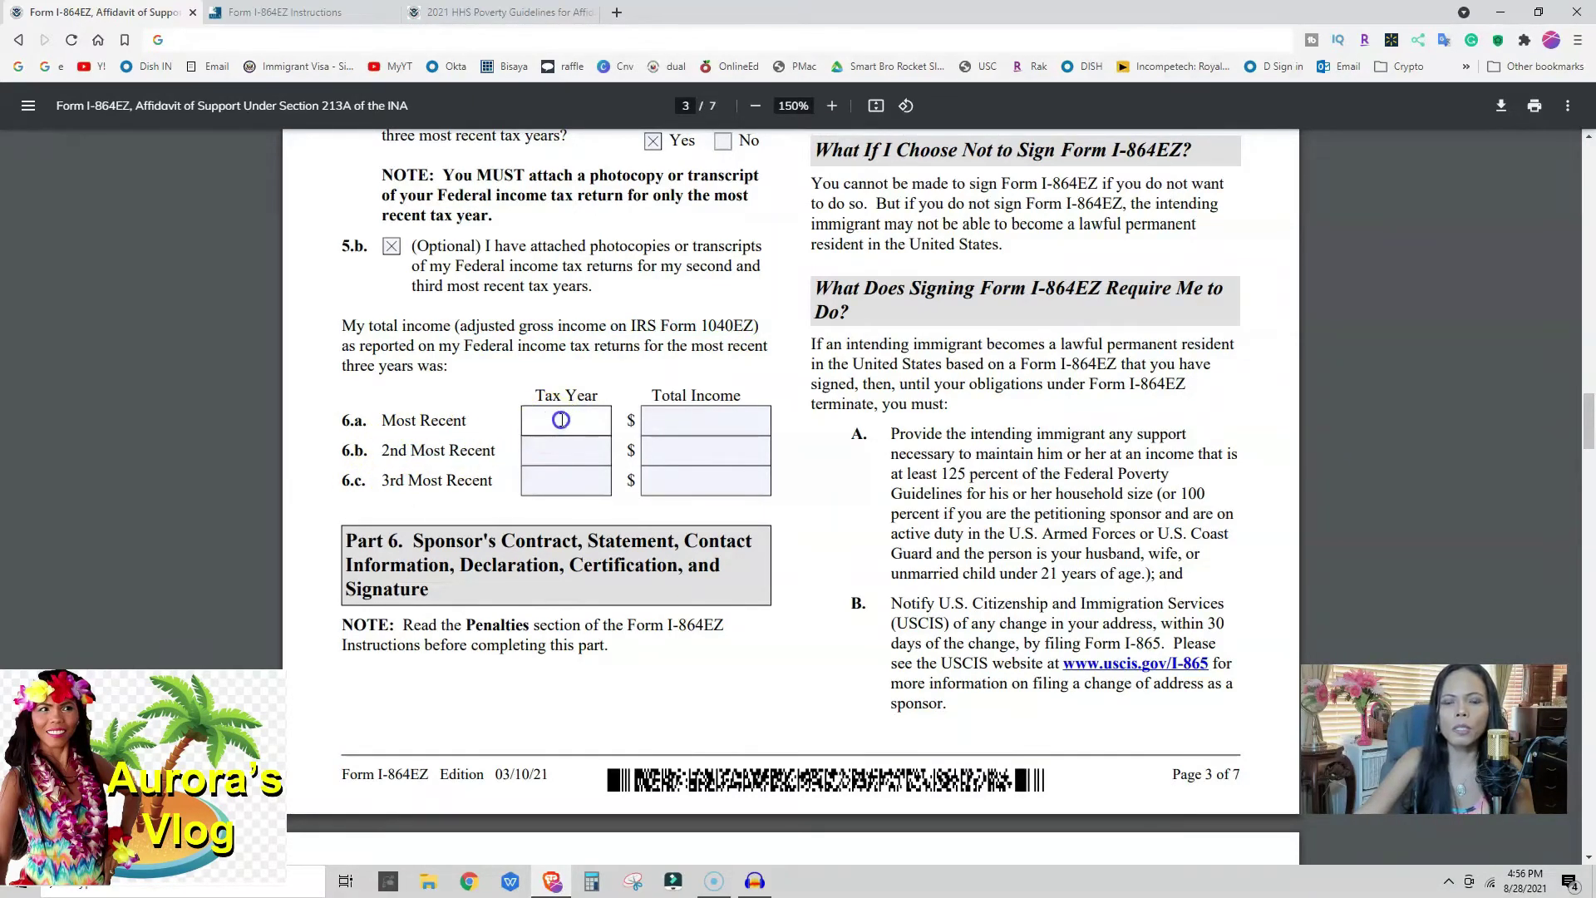
text(2020)
click(565, 440)
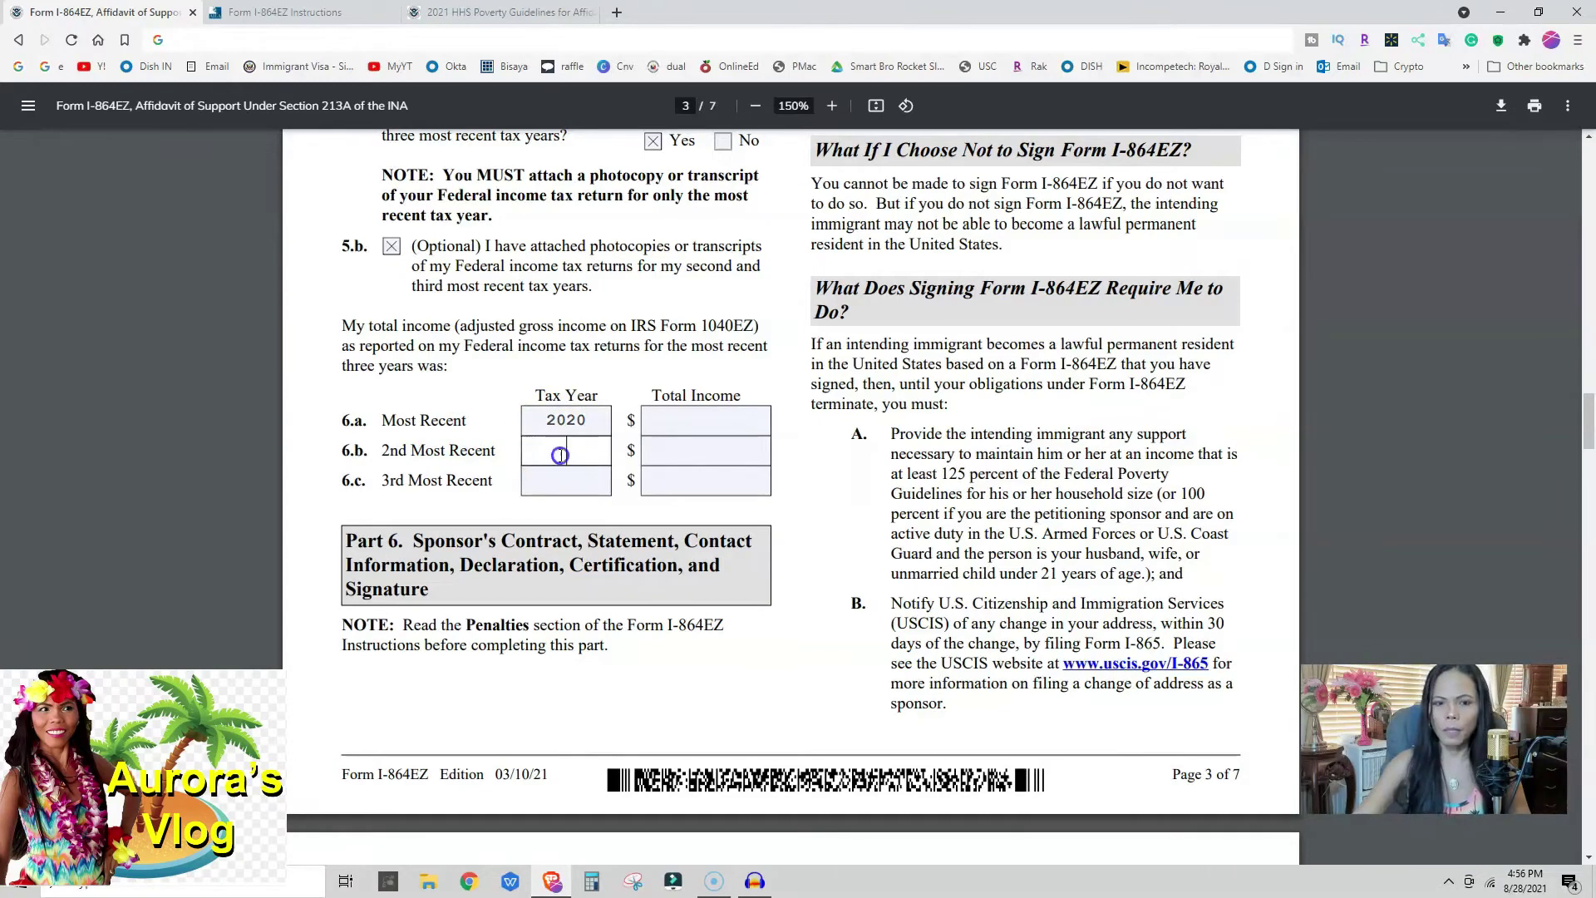
text(2019)
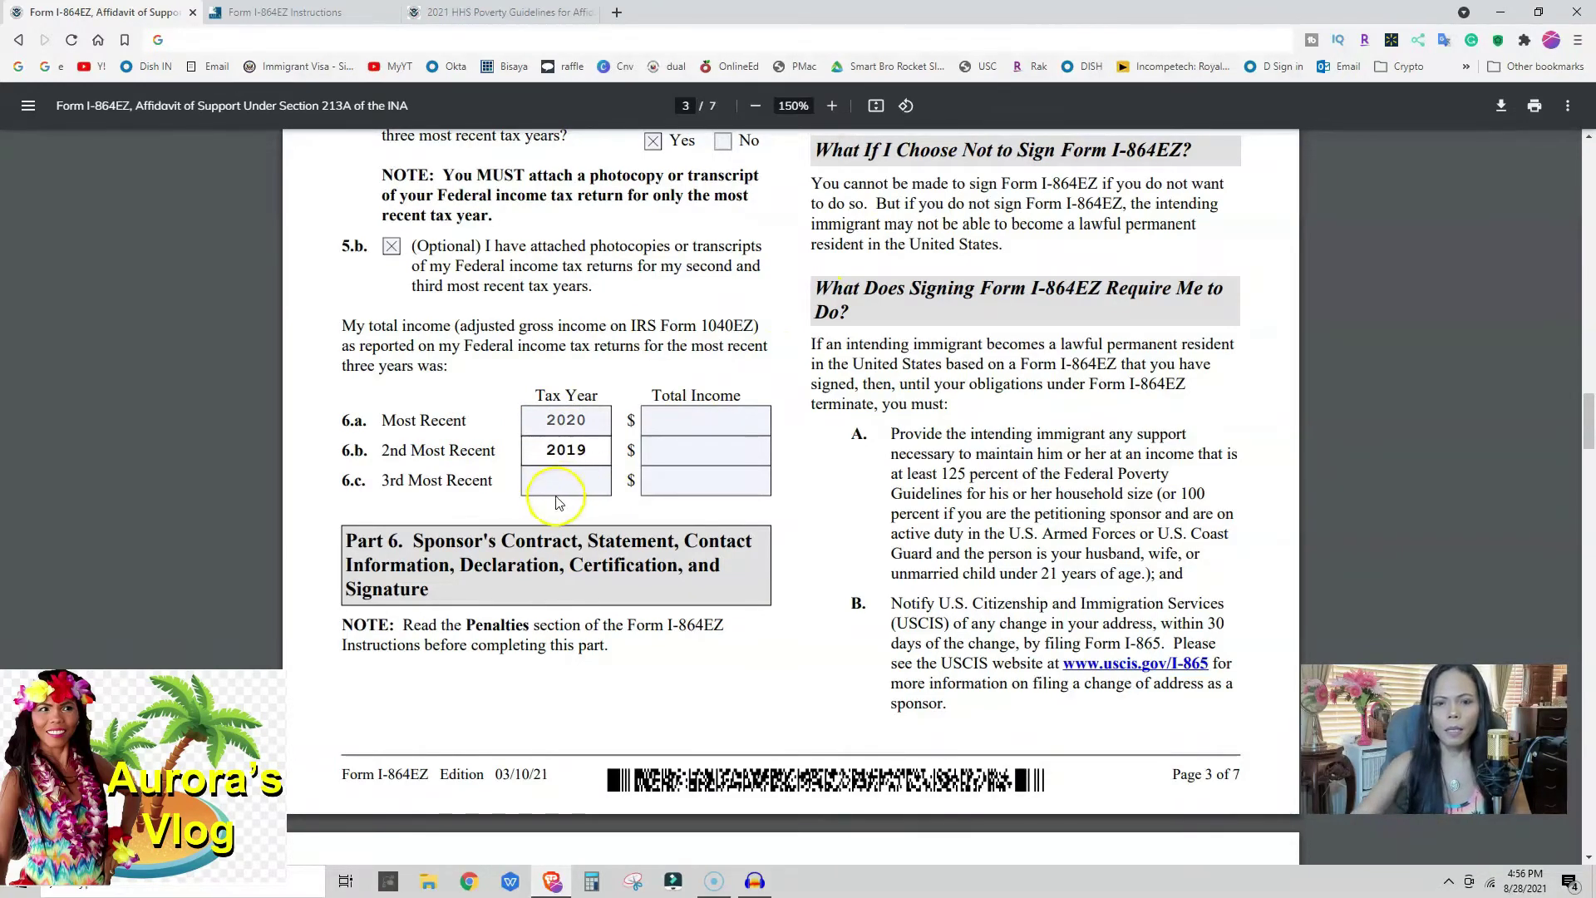
click(565, 485)
text(2018)
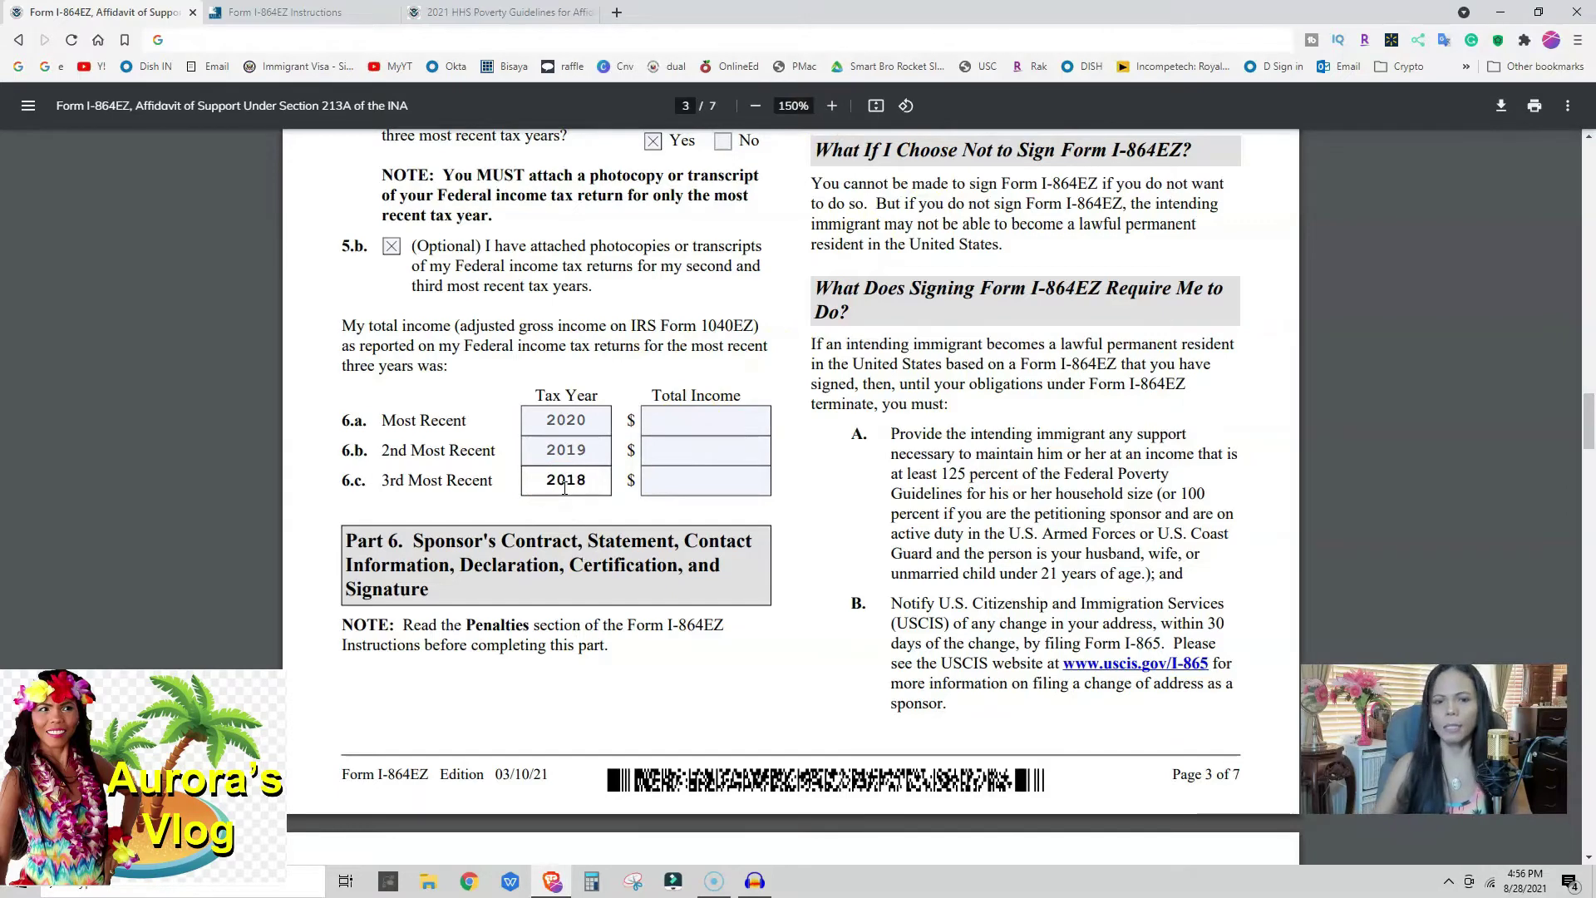
- Enter total incomes 24960, 22,900 and 22,400 for the three tax years
click(670, 427)
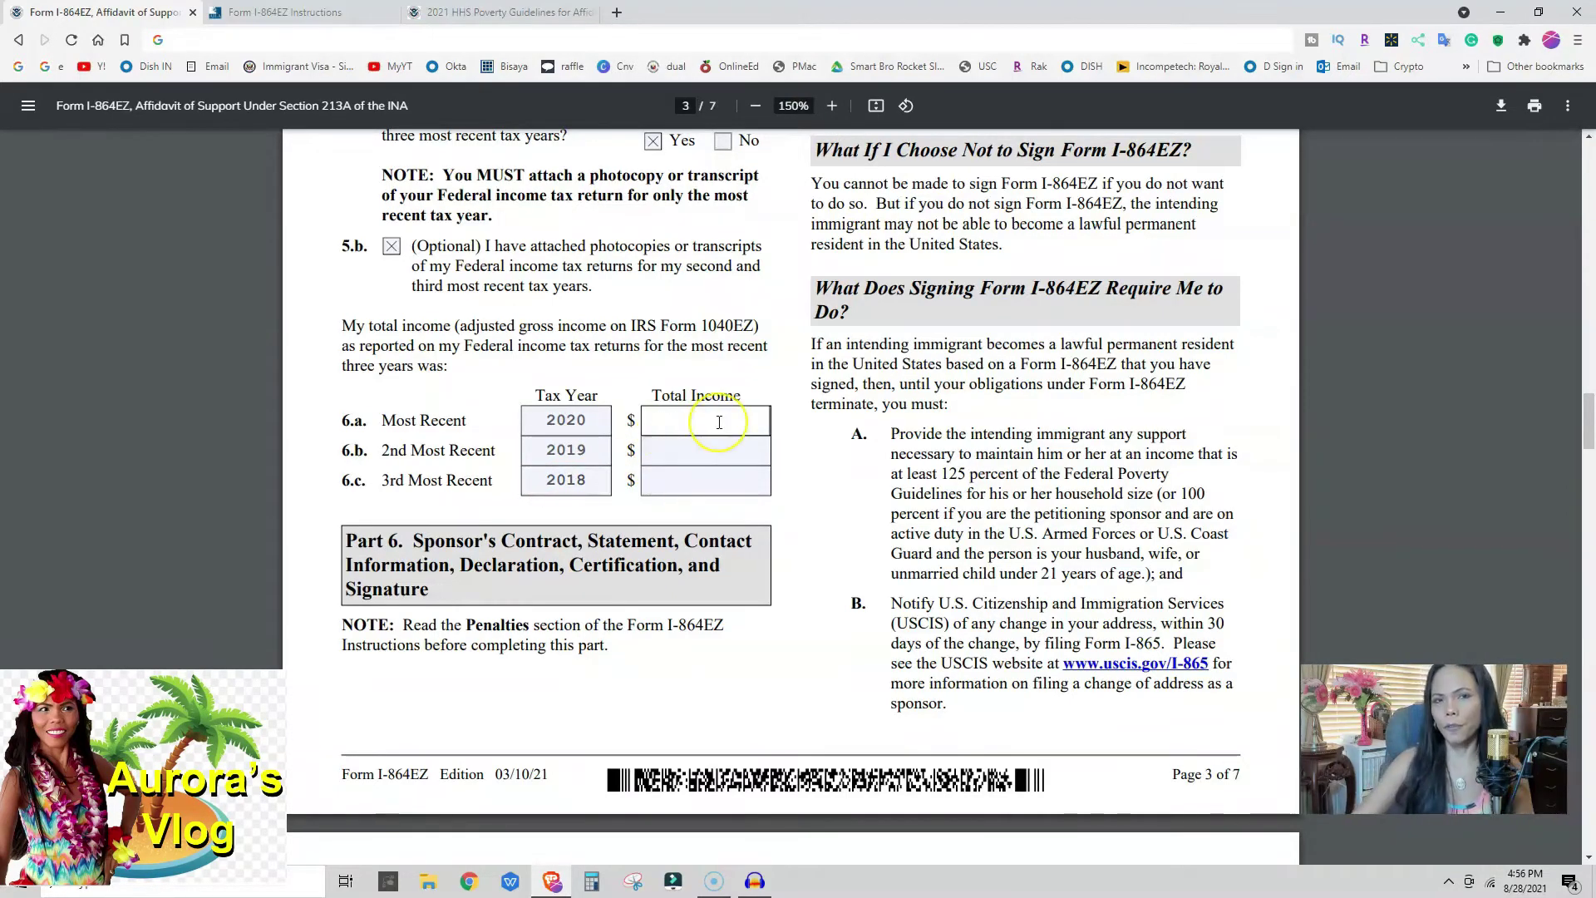
click(706, 423)
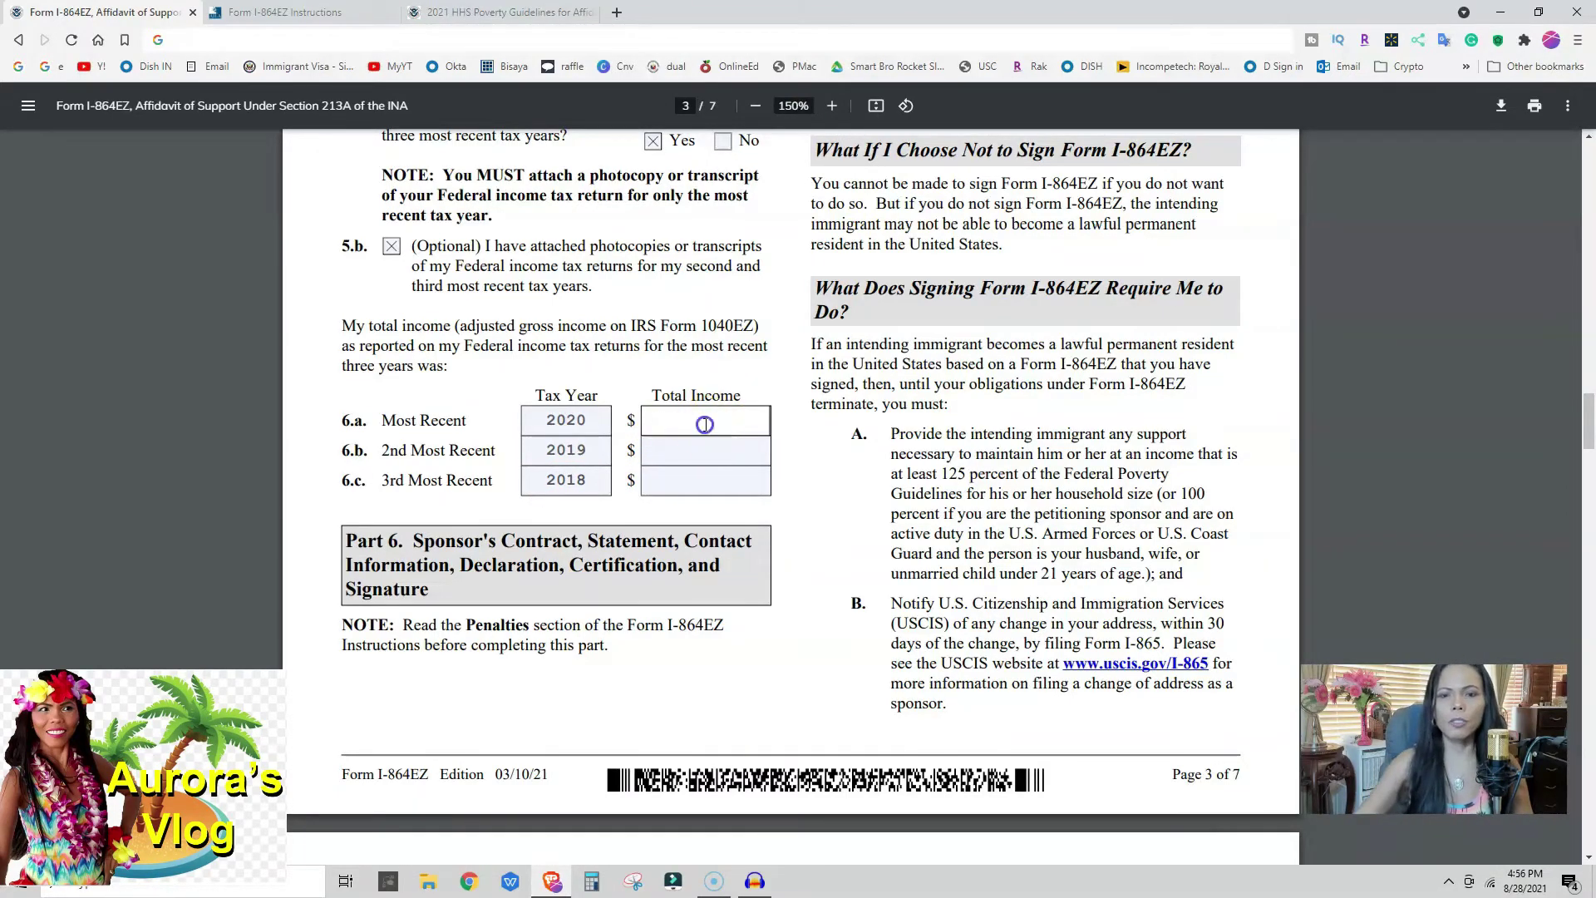
text(24960)
click(702, 456)
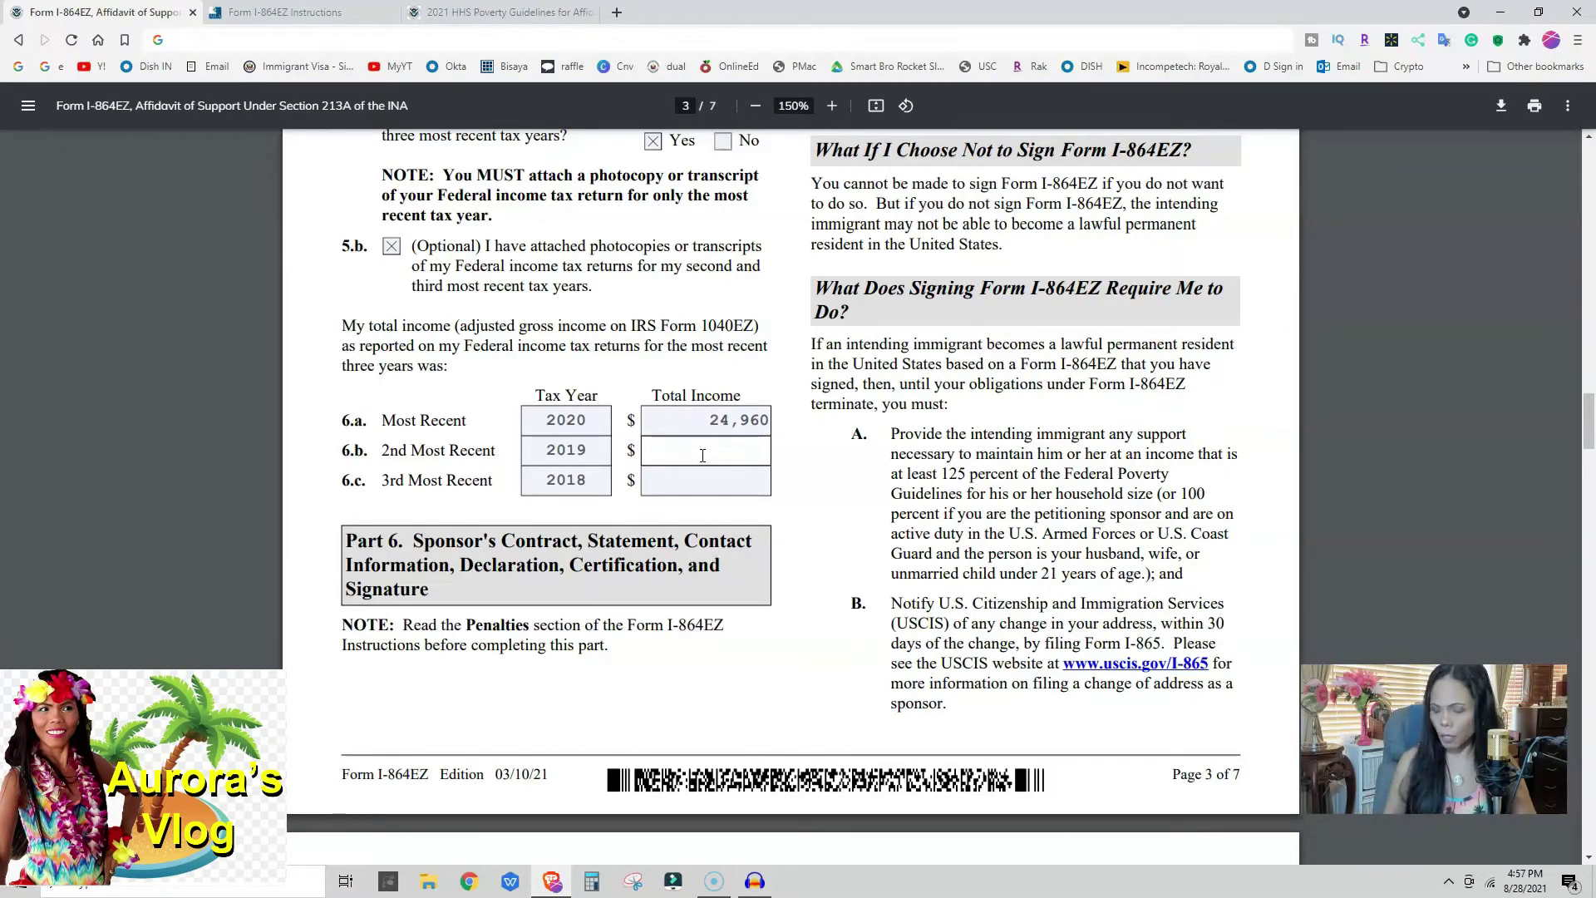
text(22,900)
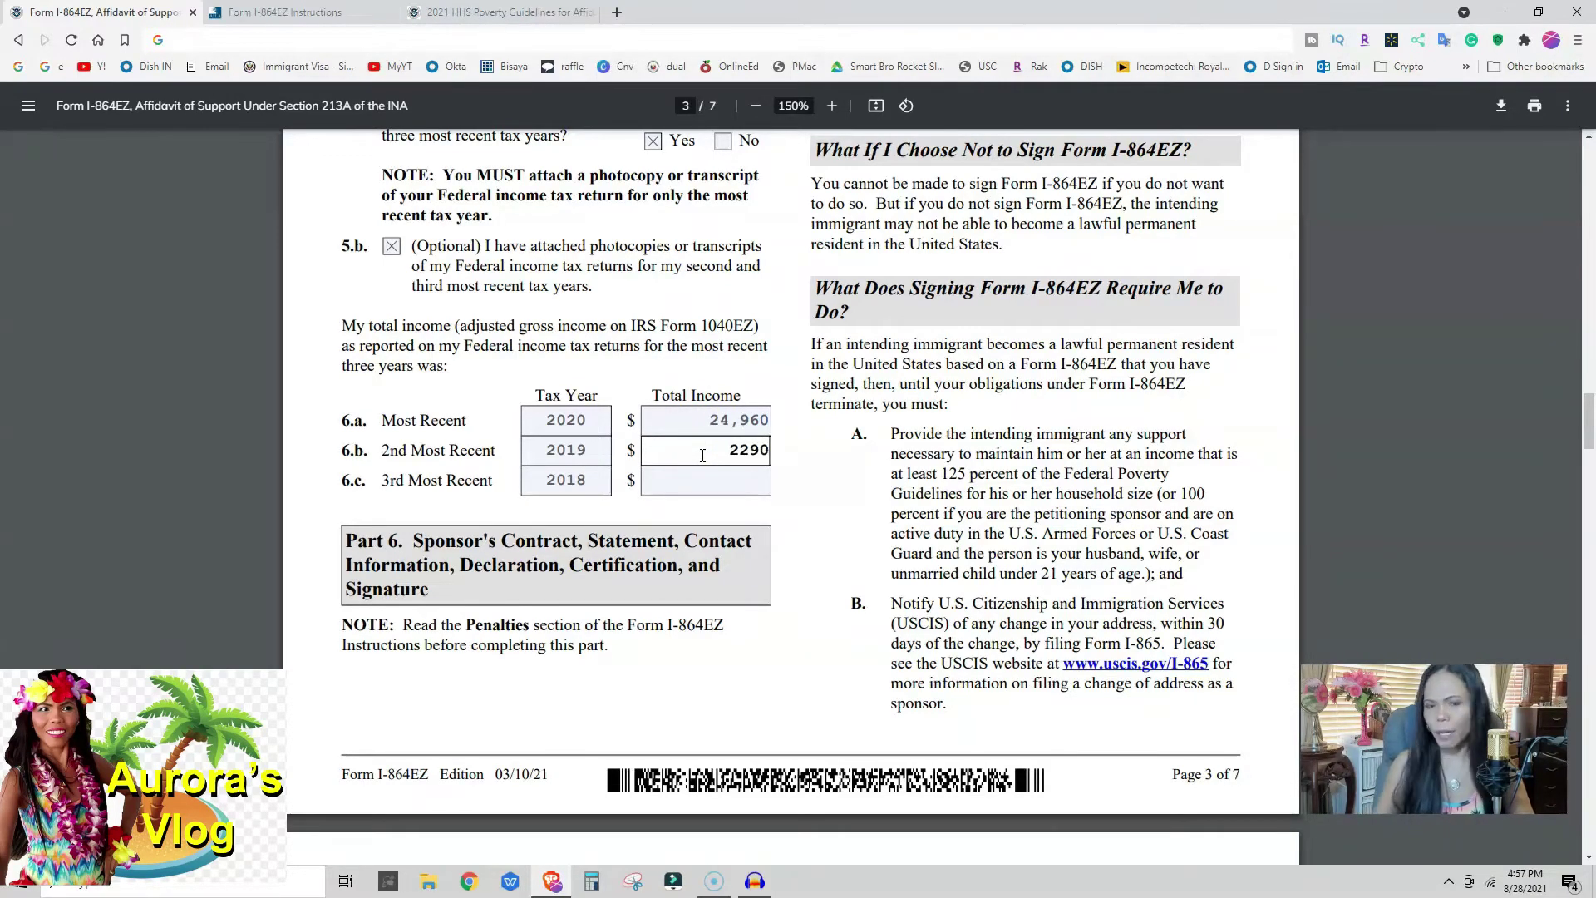
click(732, 483)
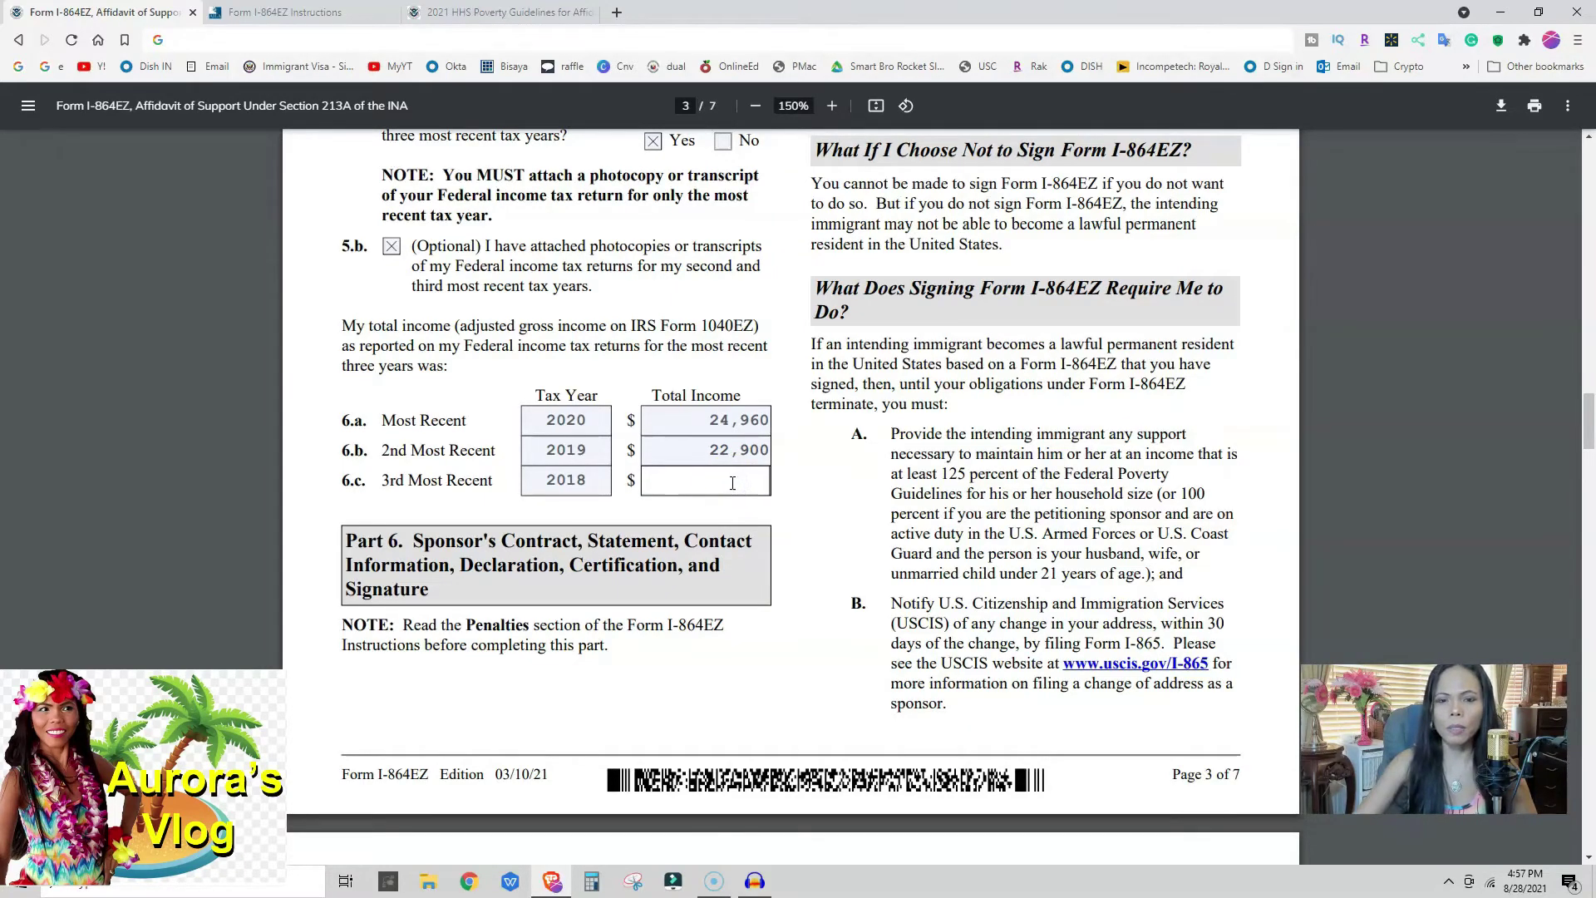
click(725, 480)
text(22,)
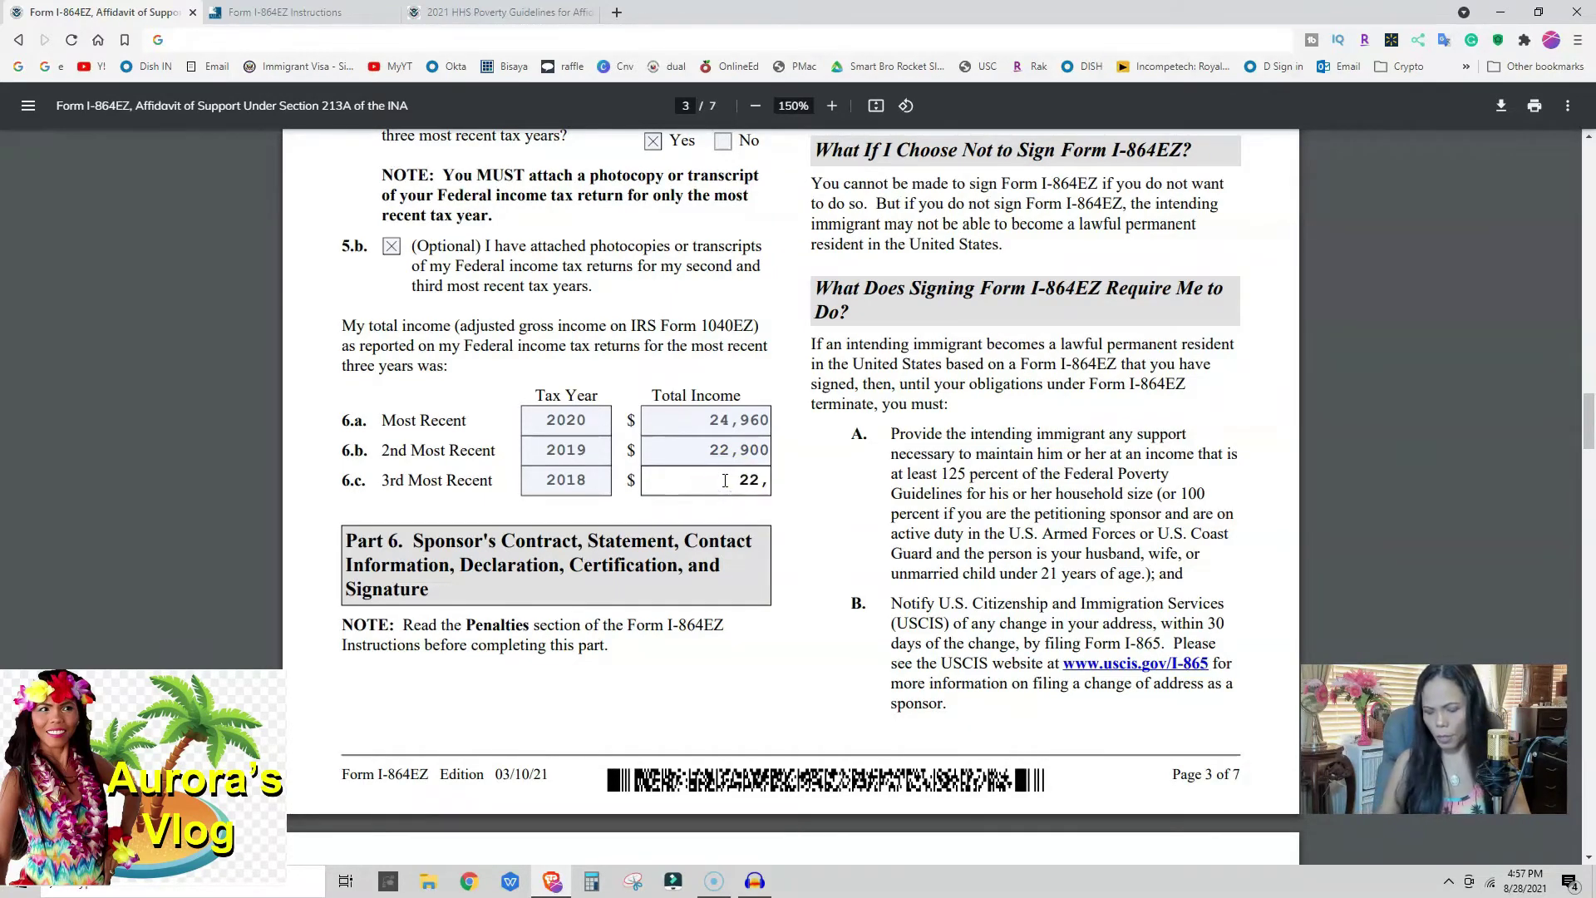
text(4)
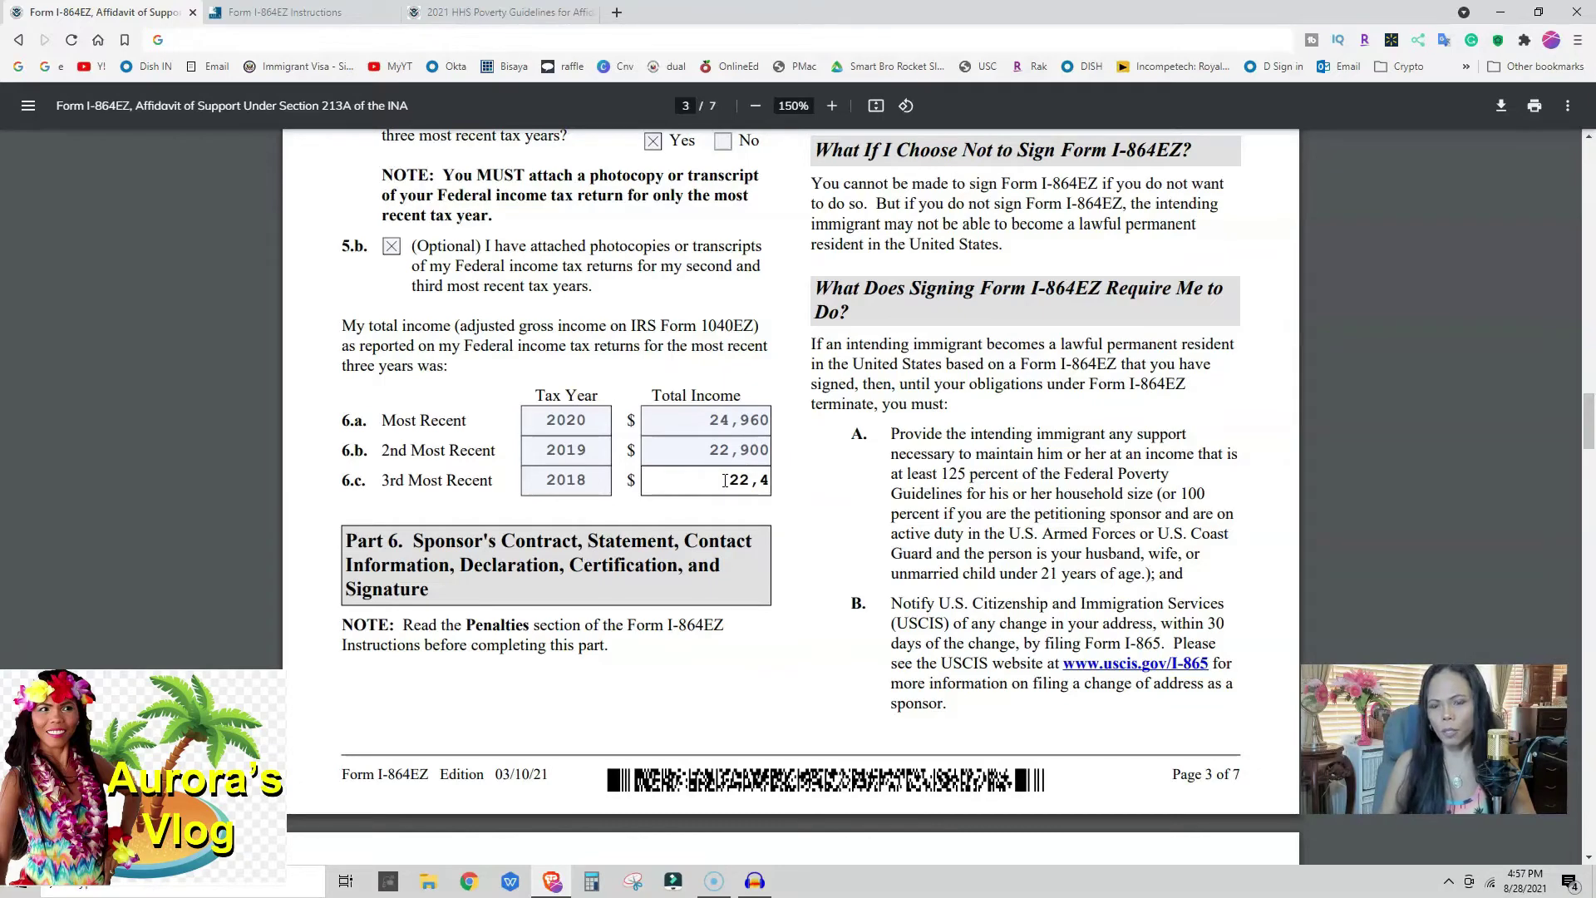
text(00)
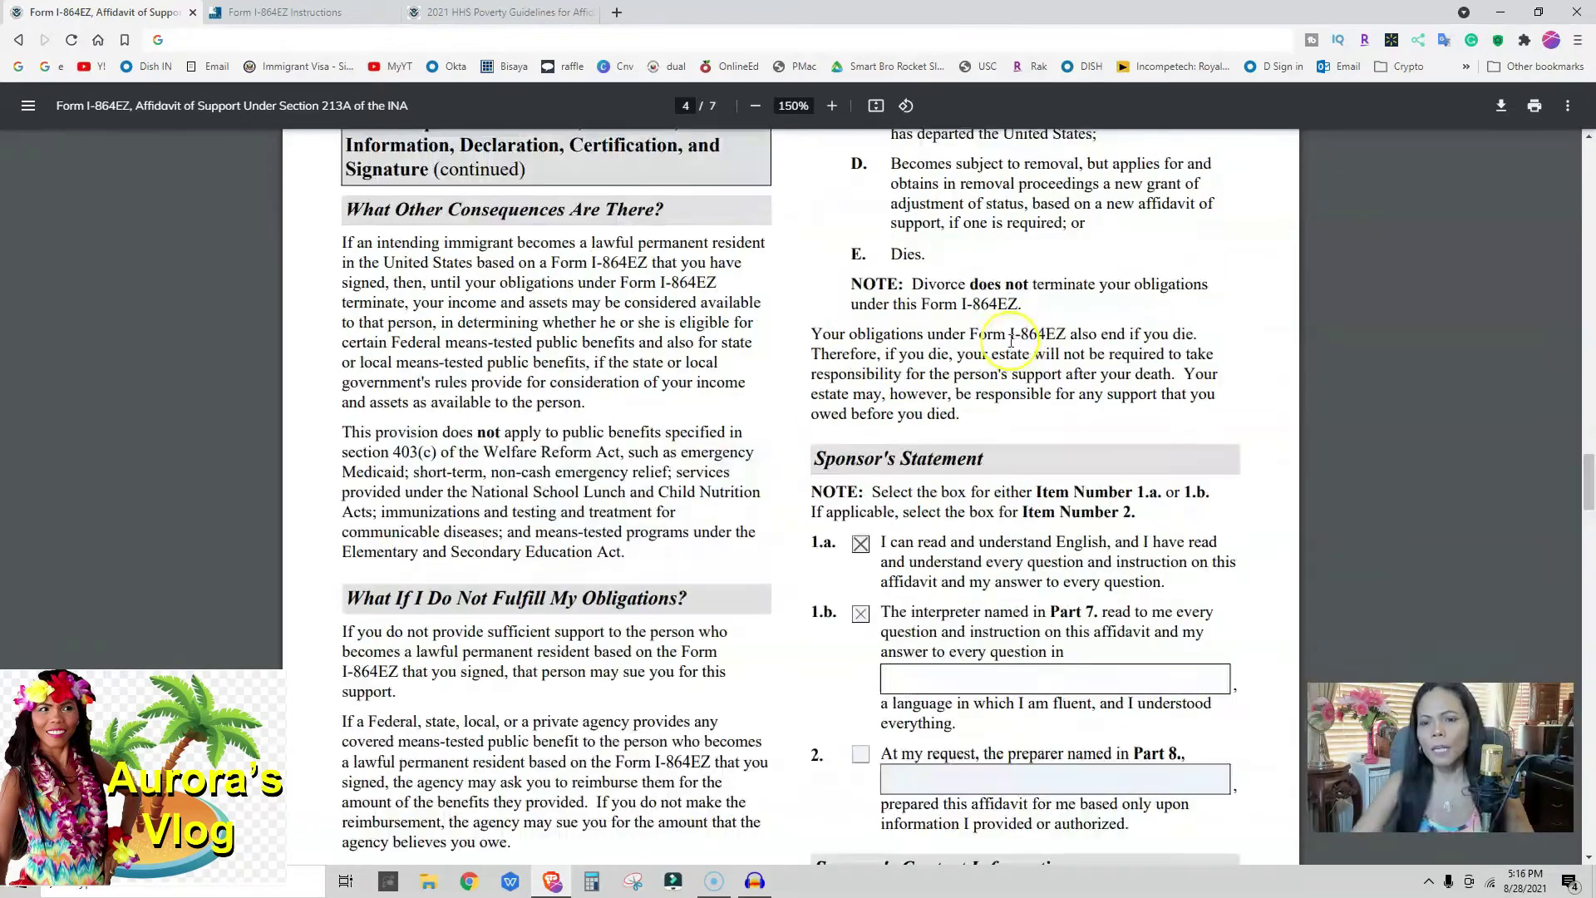
click(1001, 347)
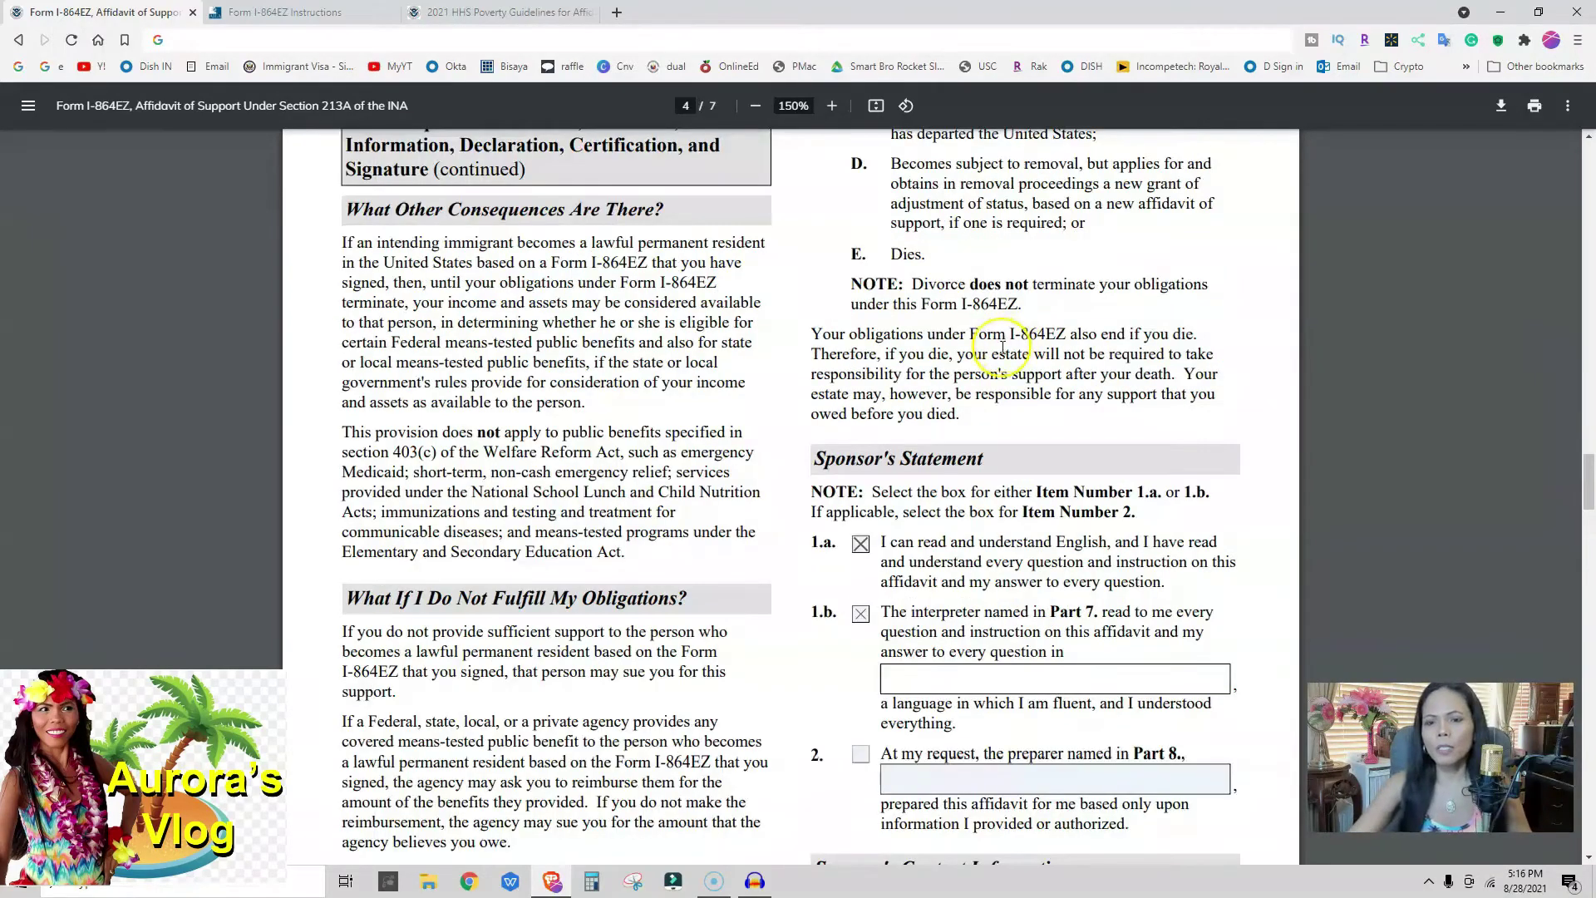
- Clear item 1.b in the Sponsor's Statement and select the daytime telephone field
scroll(1001, 347, down, 3)
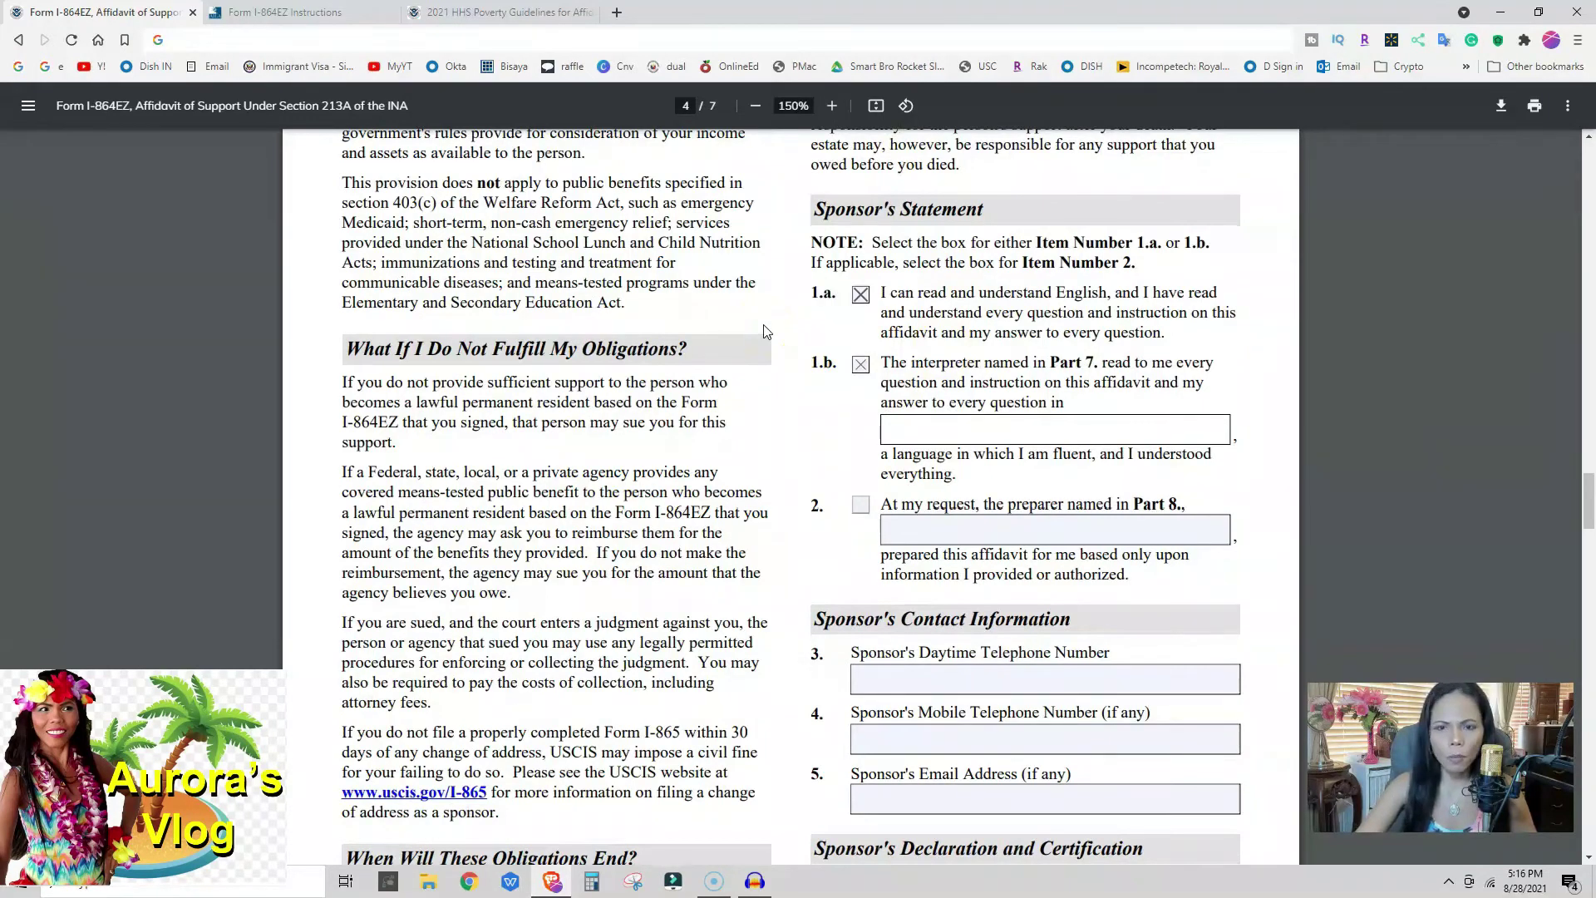
click(860, 297)
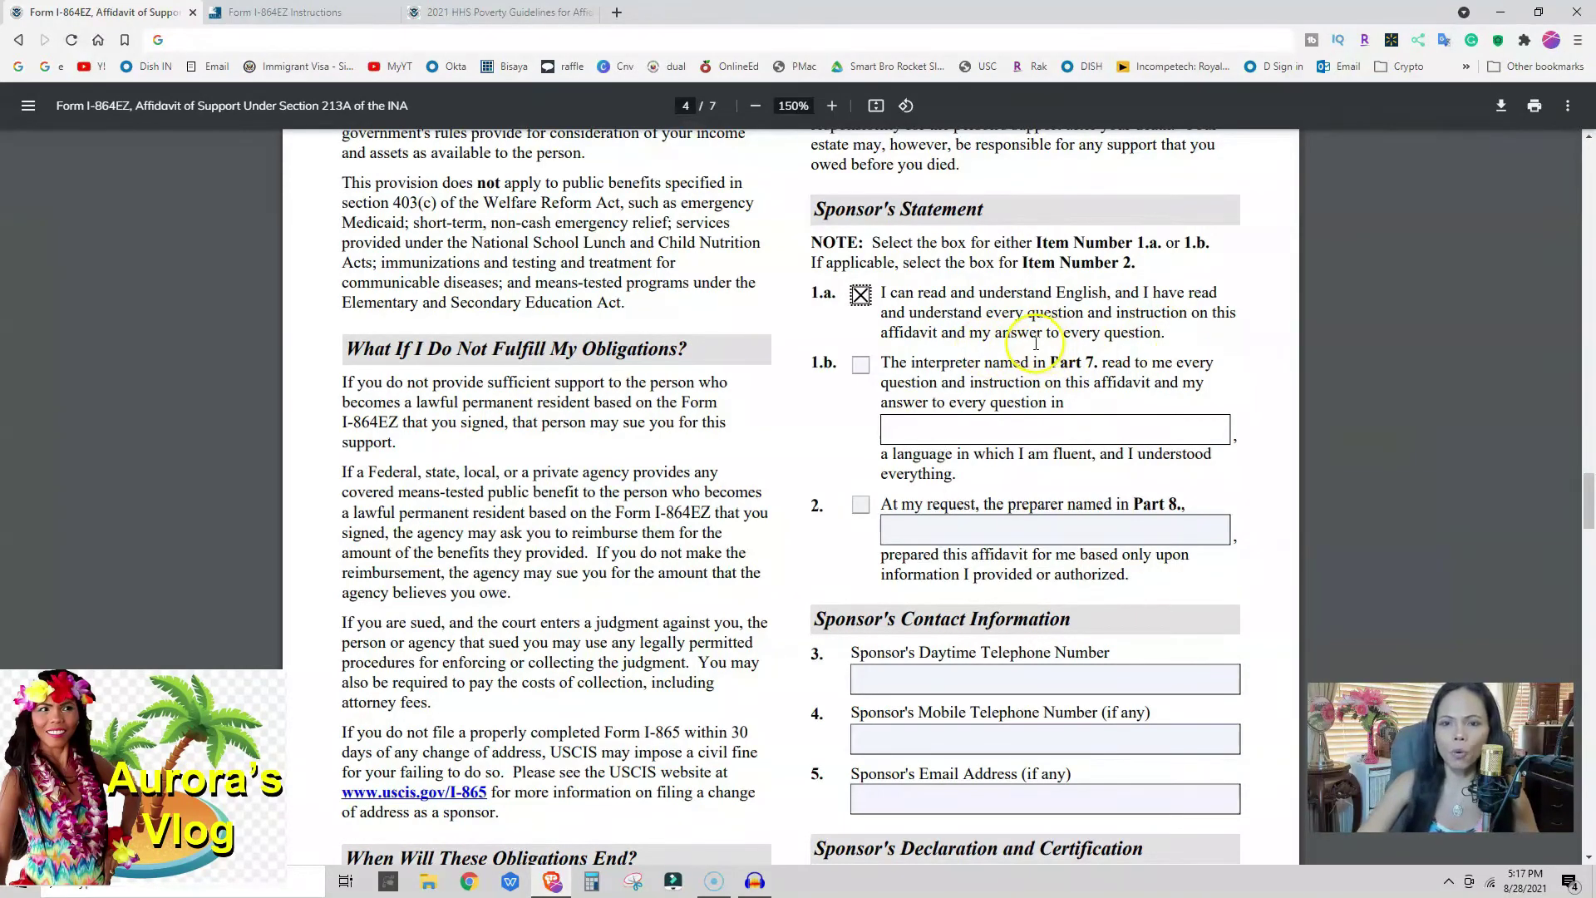
scroll(1016, 335, down, 3)
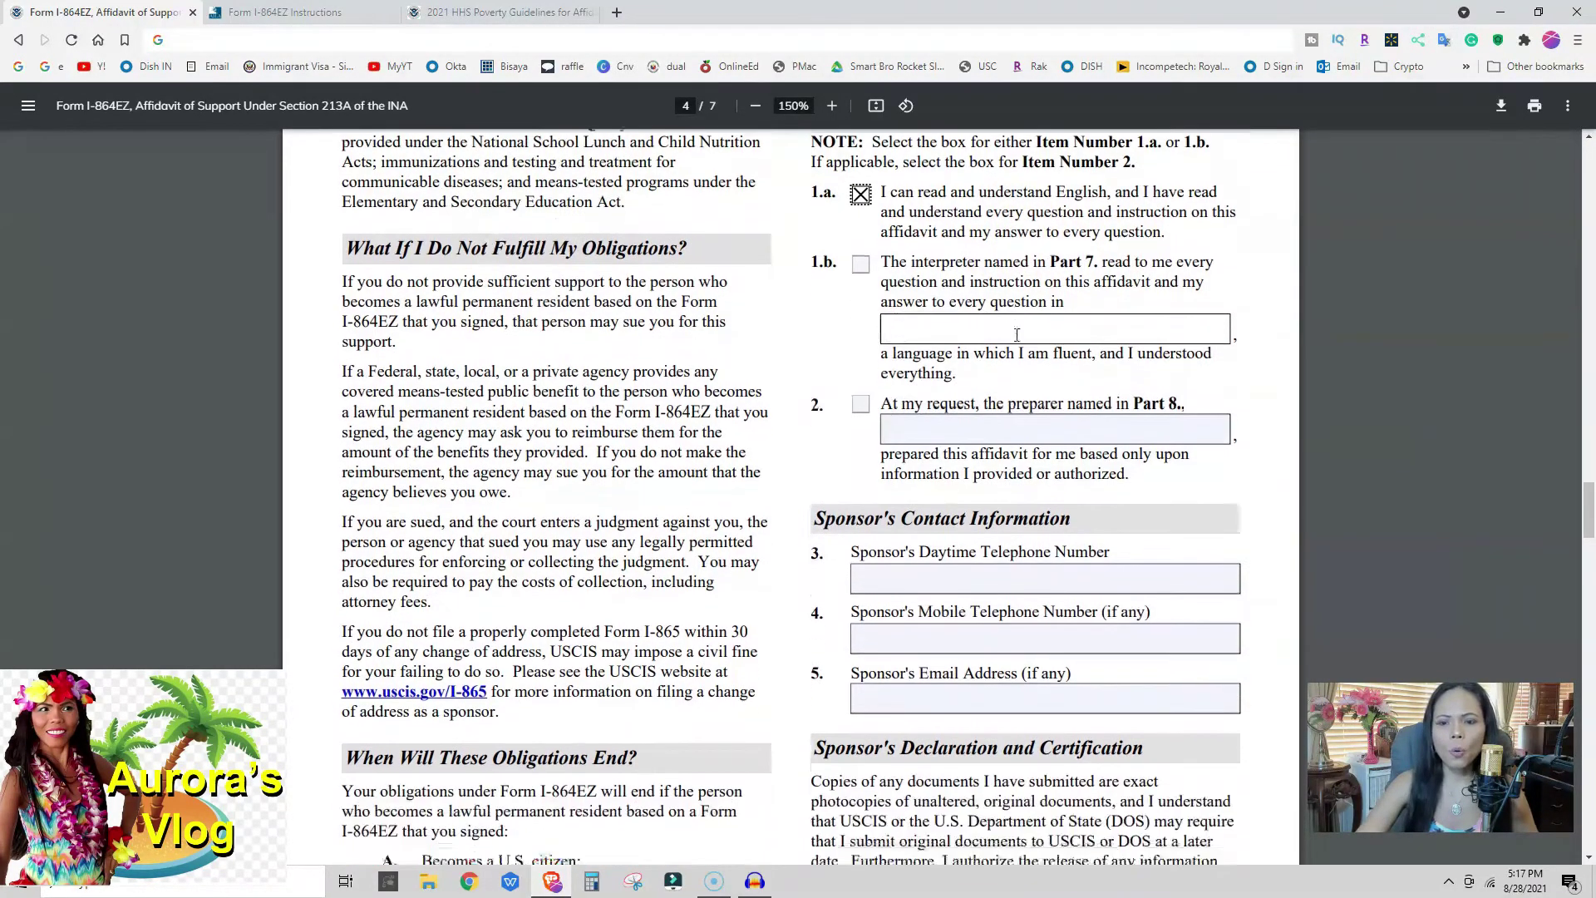
click(876, 434)
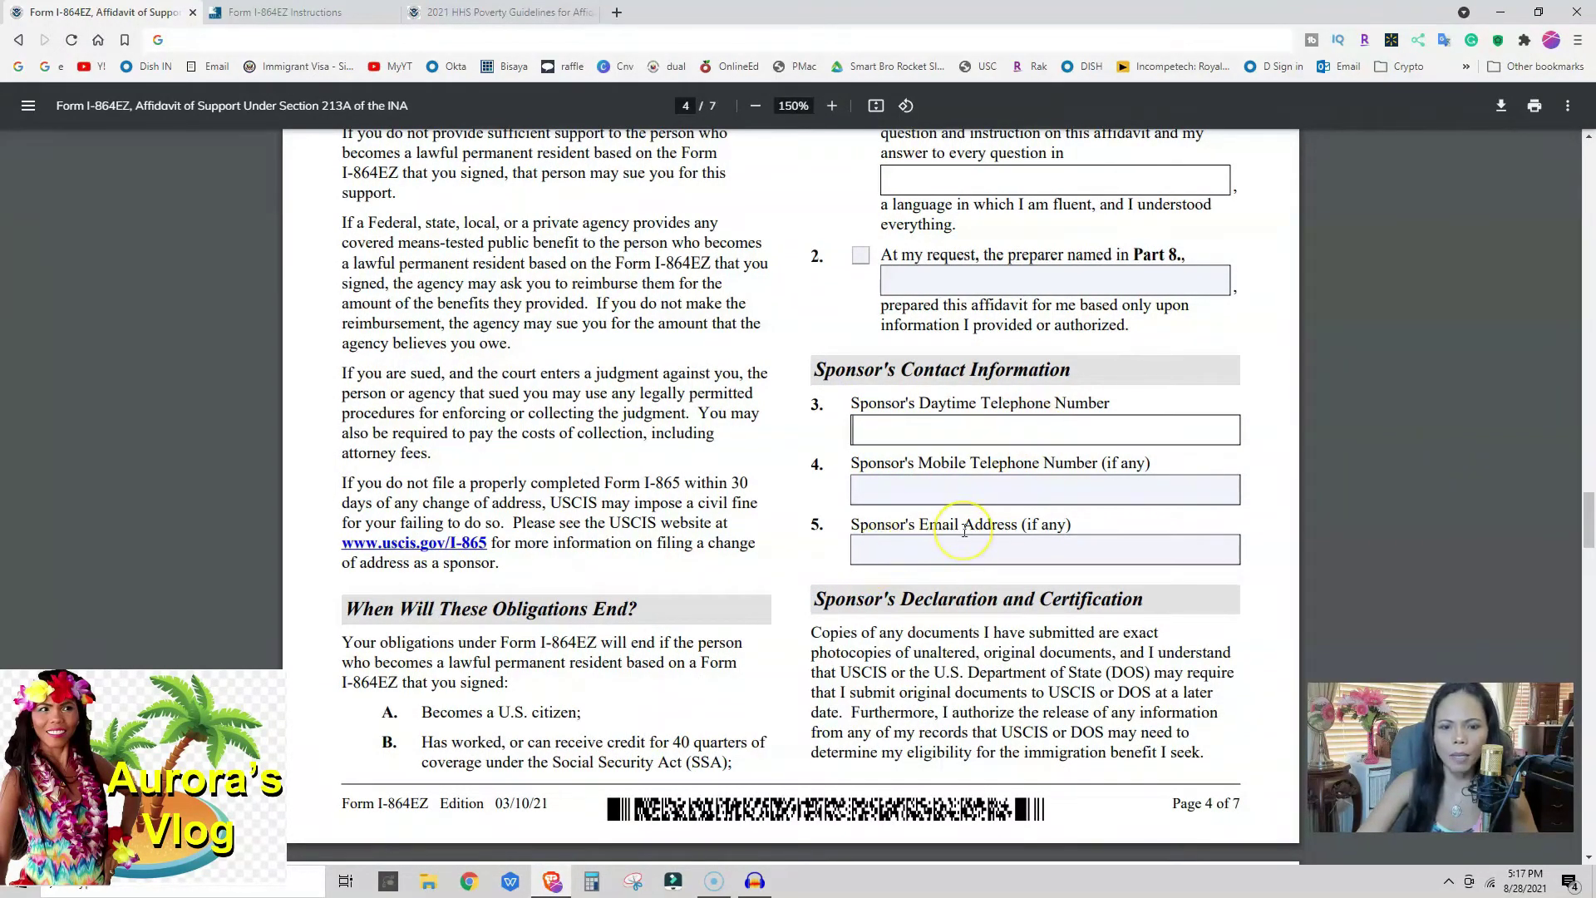
scroll(964, 531, up, 3)
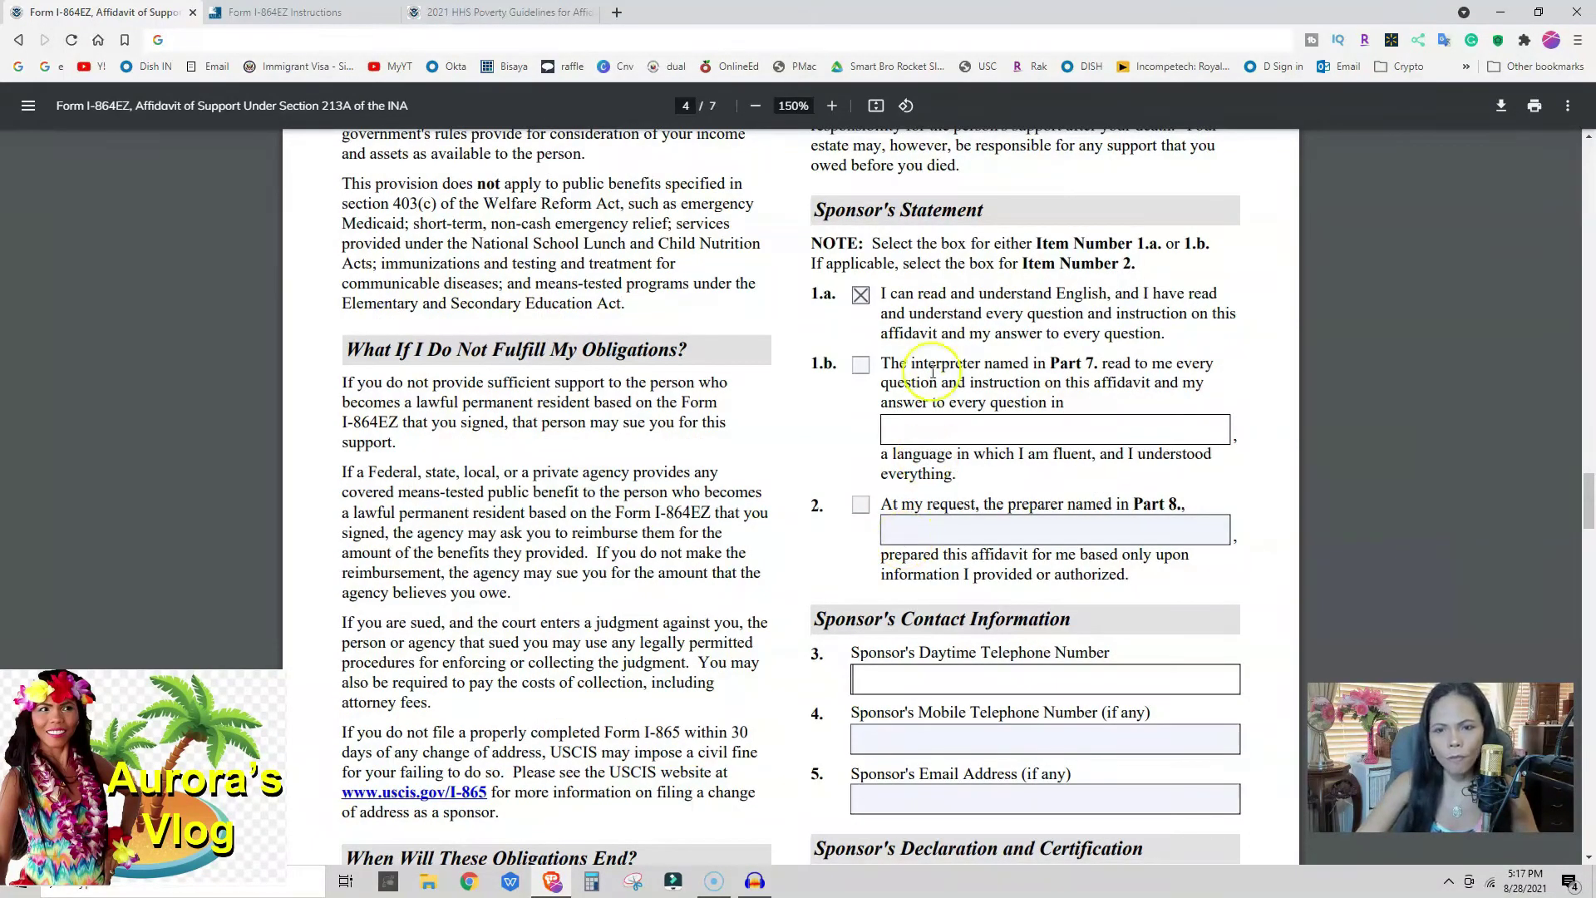
- Uncheck item 1.a, check item 1.b, and select the interpreter language field below it
click(860, 295)
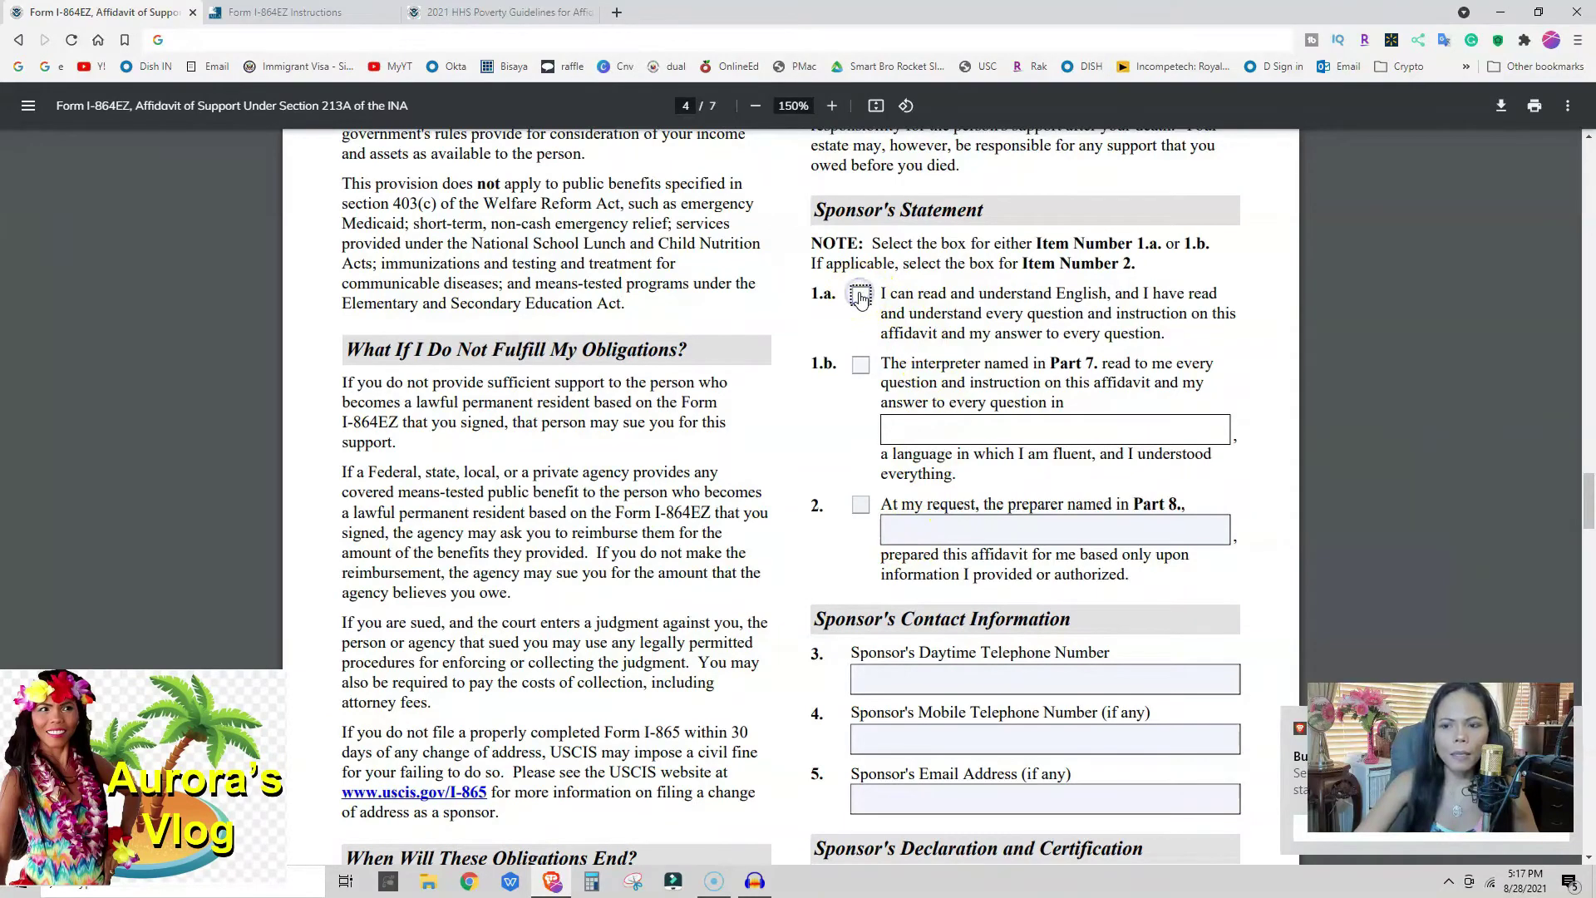
click(861, 367)
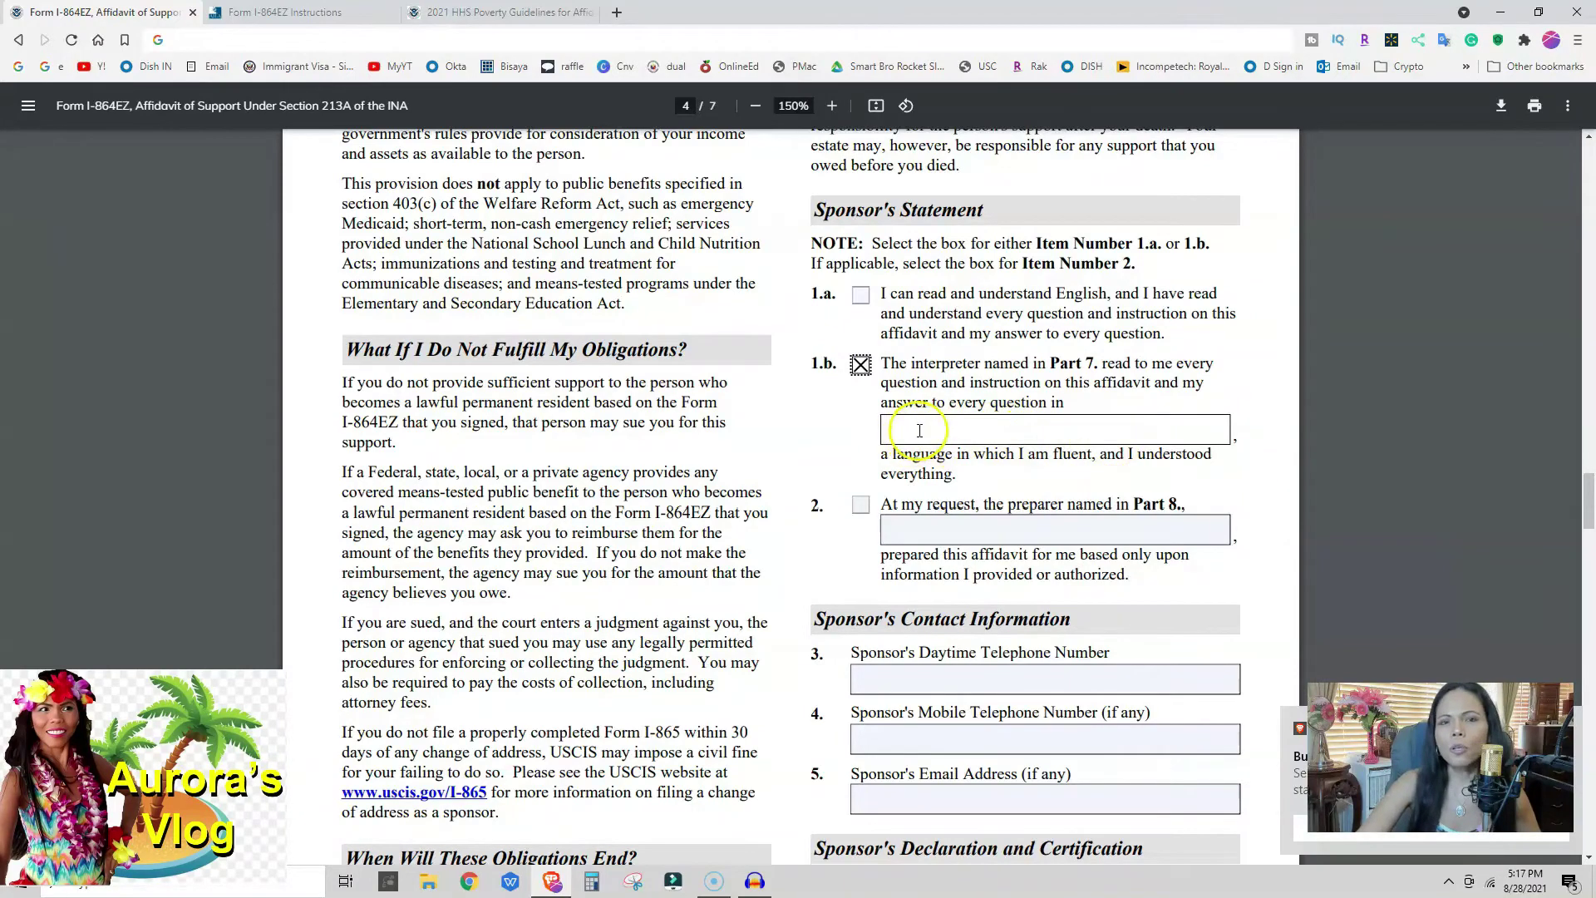
click(921, 430)
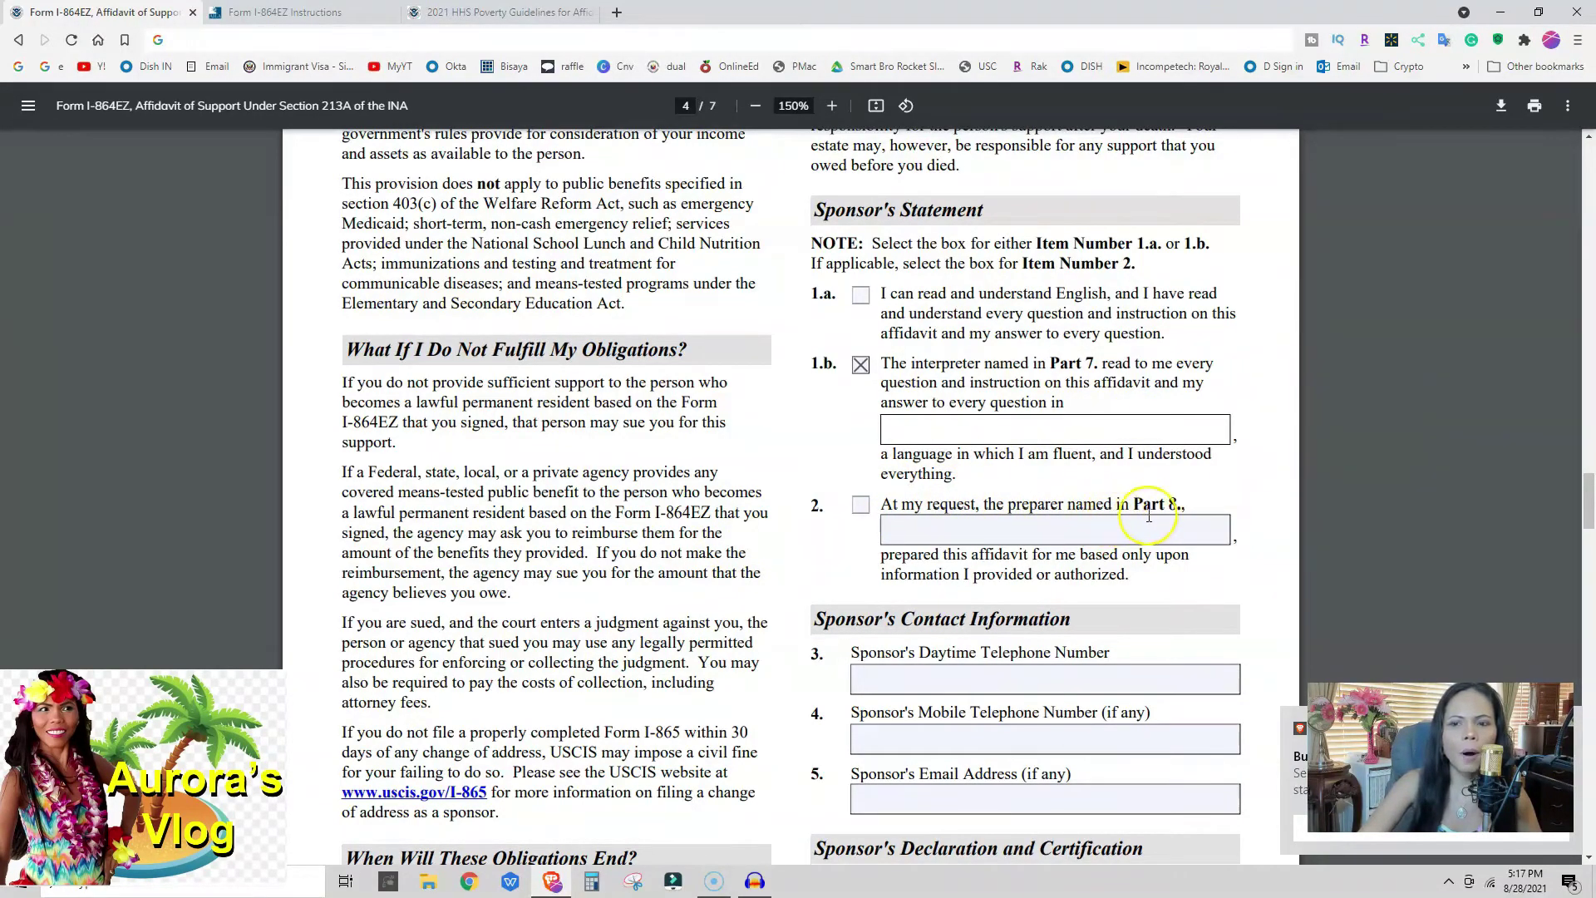
scroll(593, 567, down, 12)
- Scroll through pages 5–7 to review Parts 7–9, then return to page 6's preparer section
scroll(593, 568, down, 2)
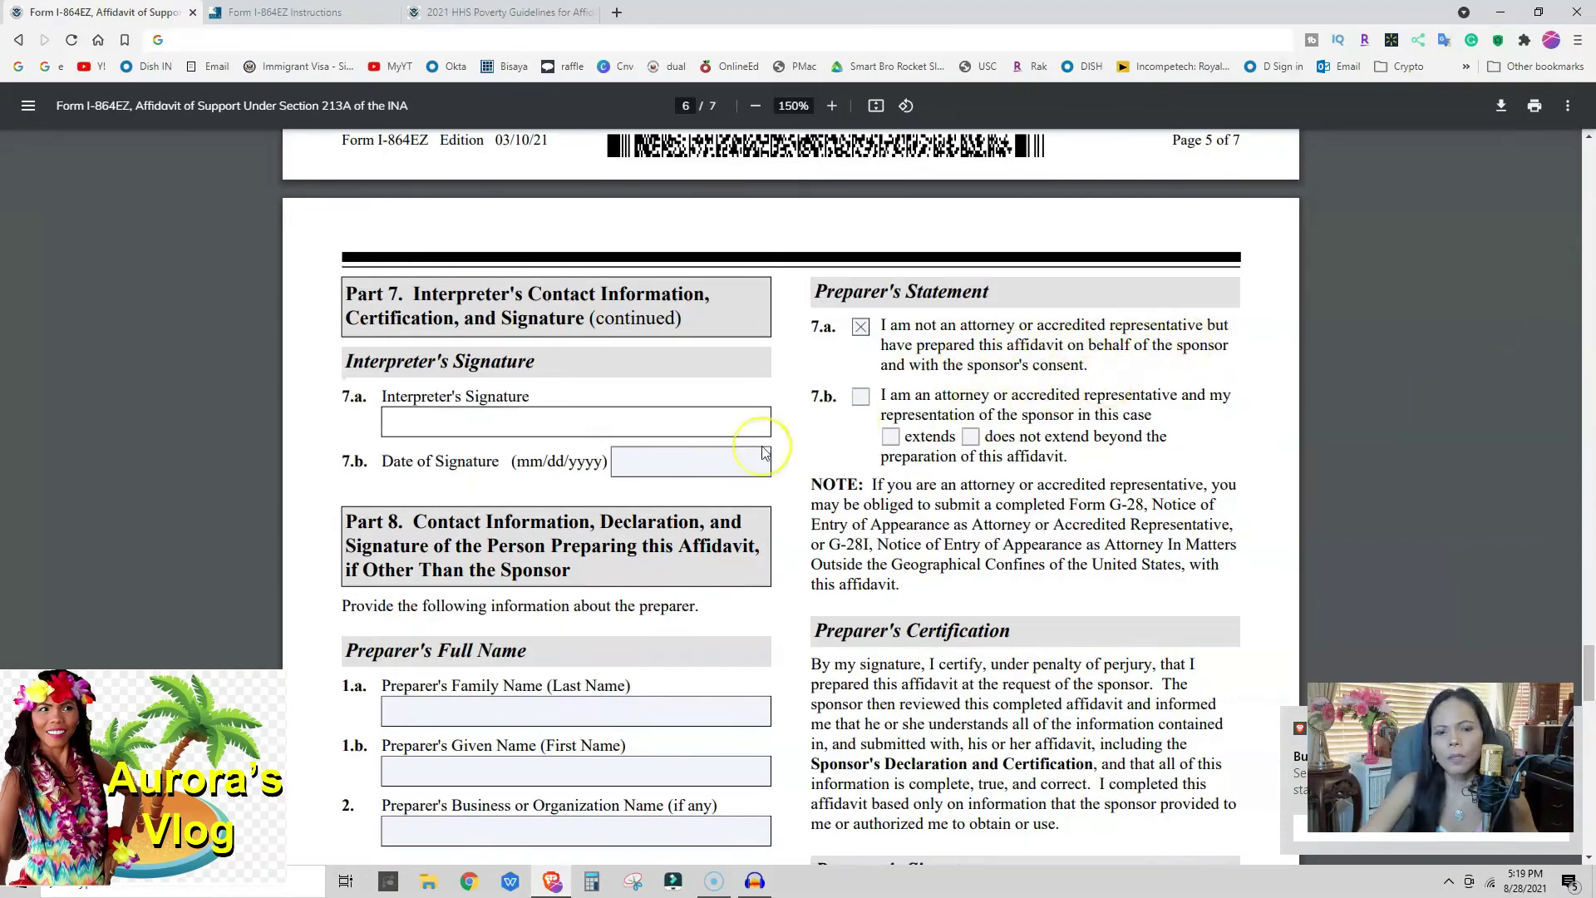
scroll(759, 452, down, 2)
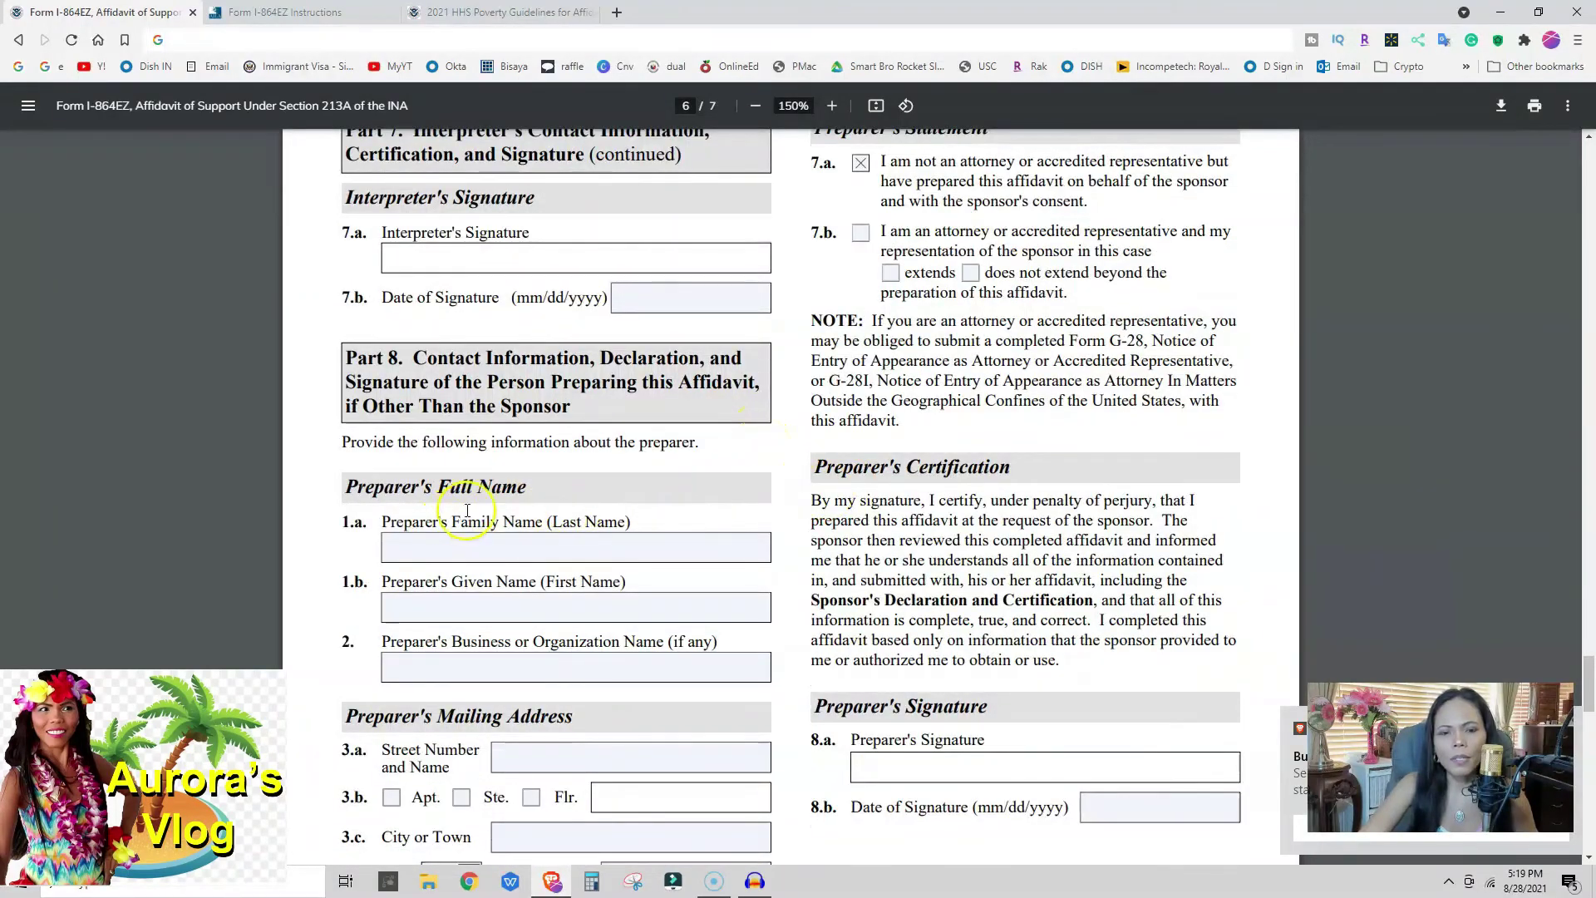
scroll(615, 698, down, 2)
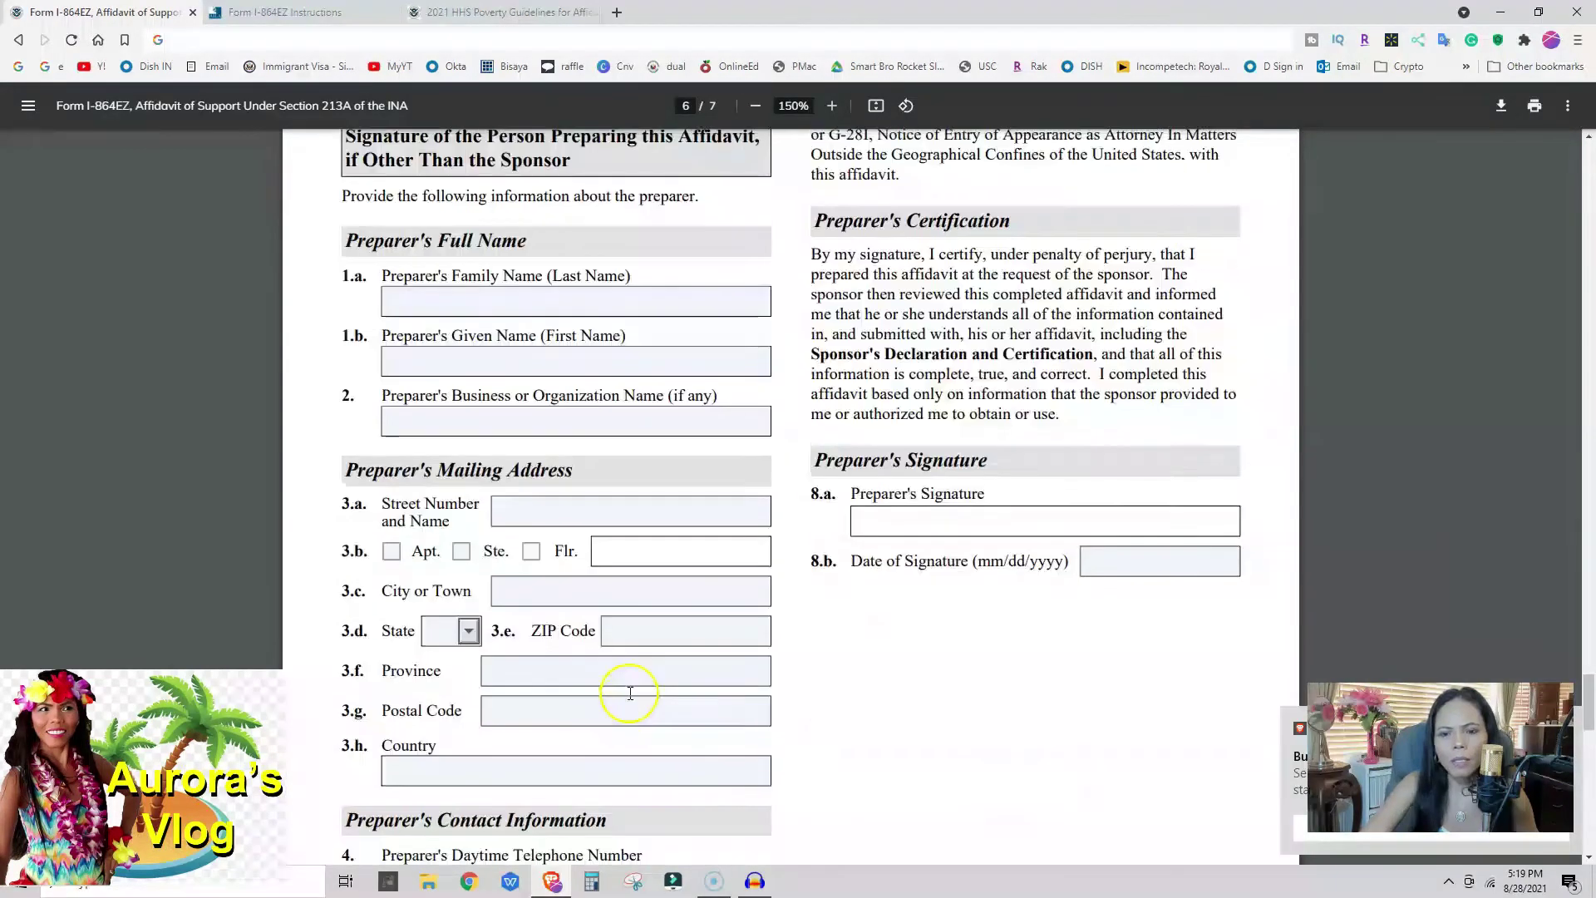
scroll(1194, 602, down, 7)
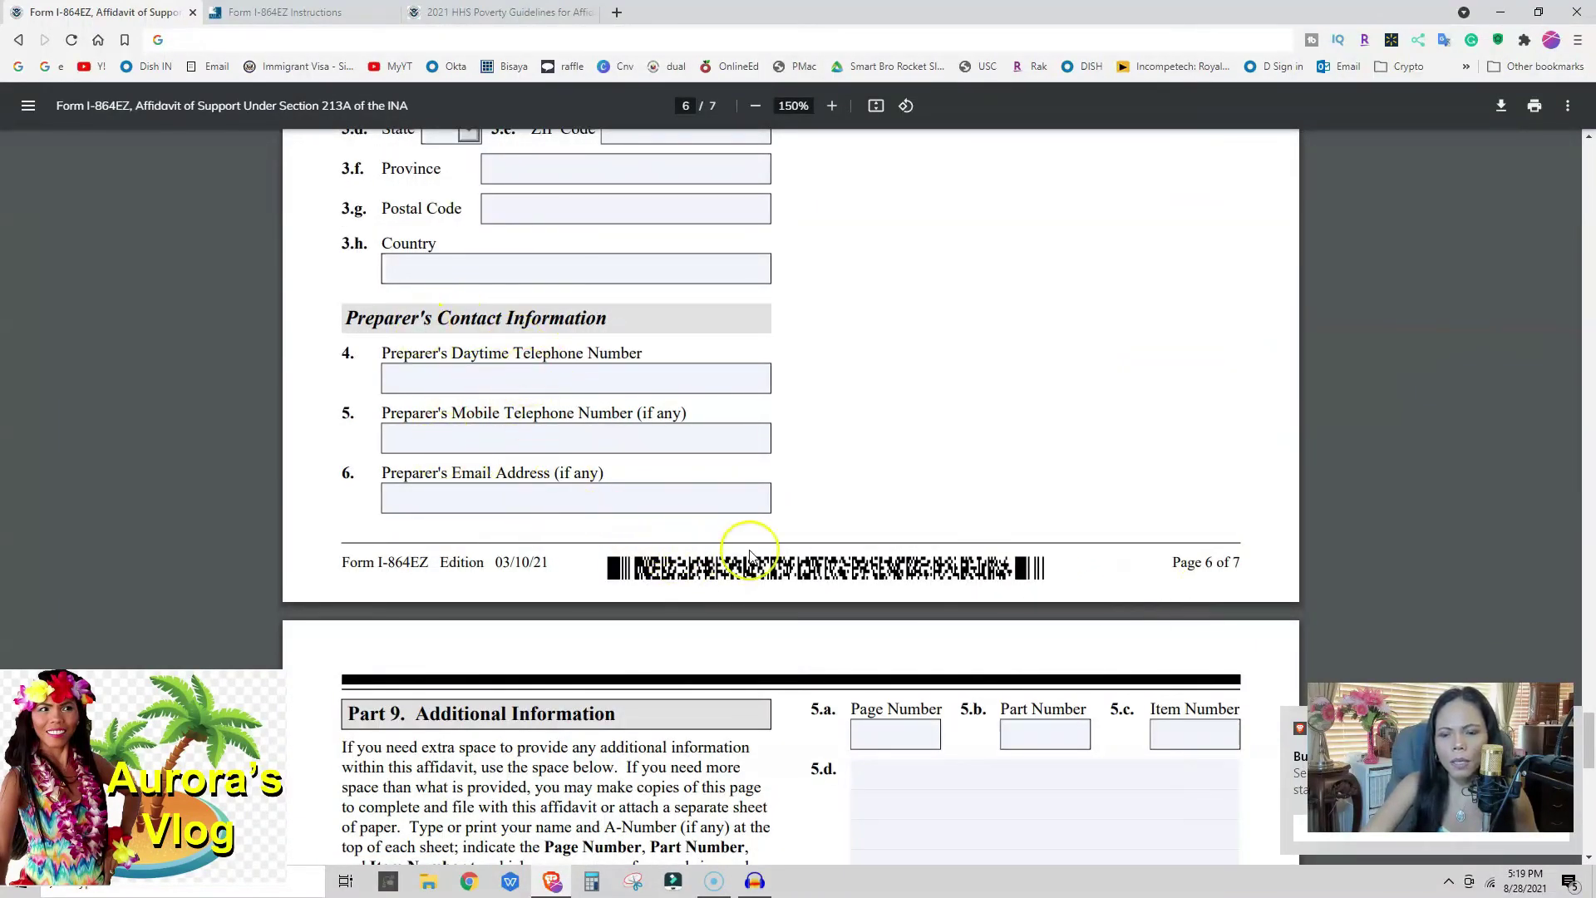
scroll(748, 553, down, 2)
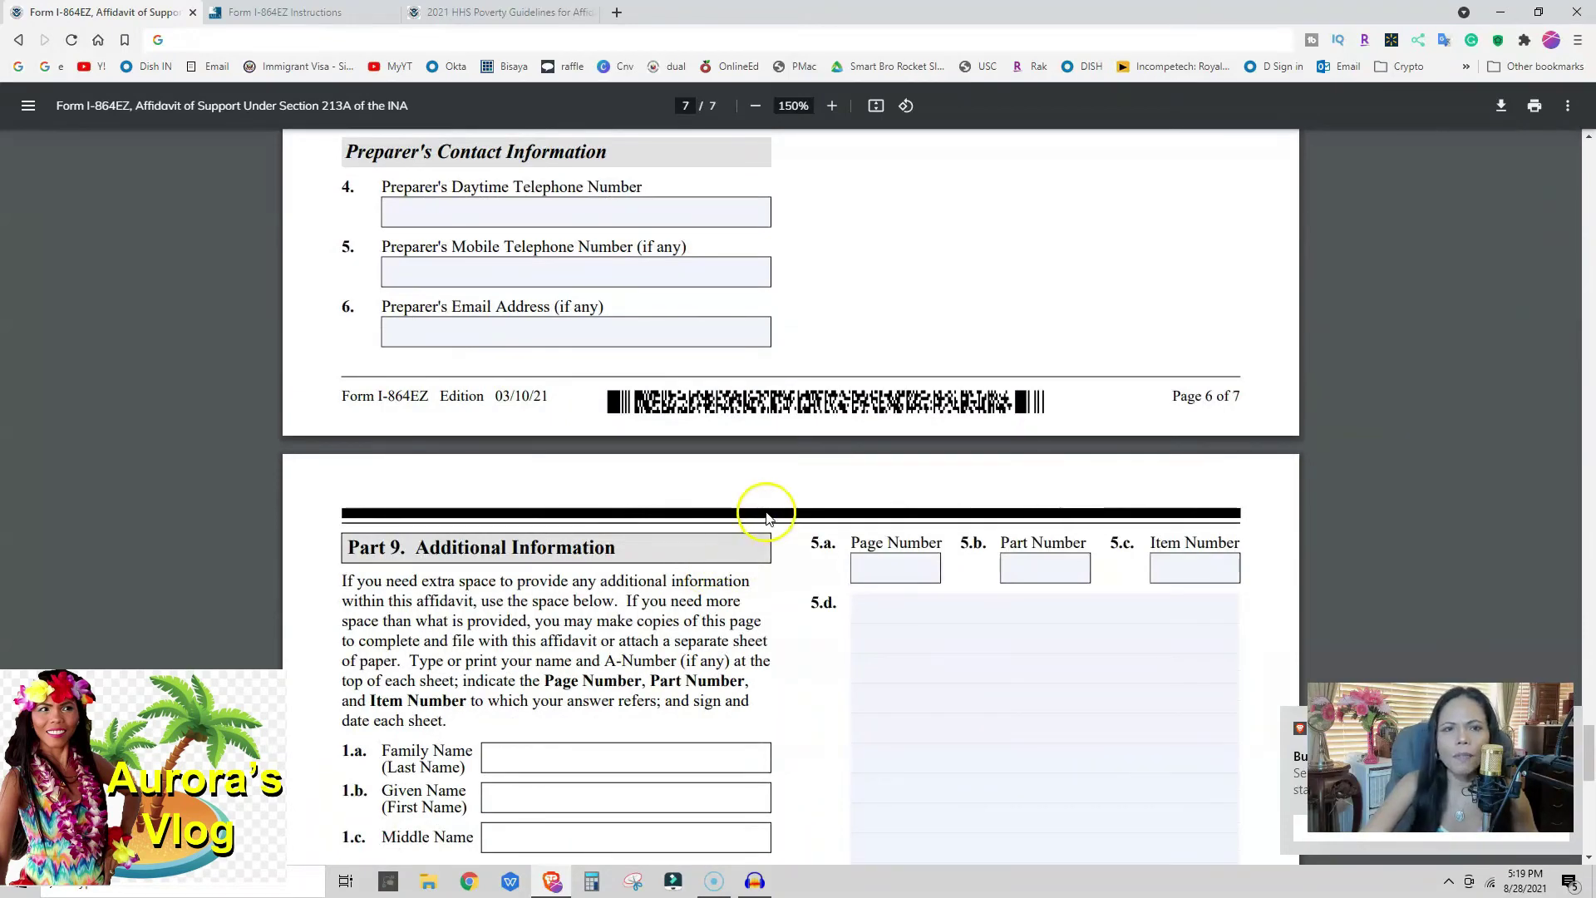
scroll(798, 499, up, 15)
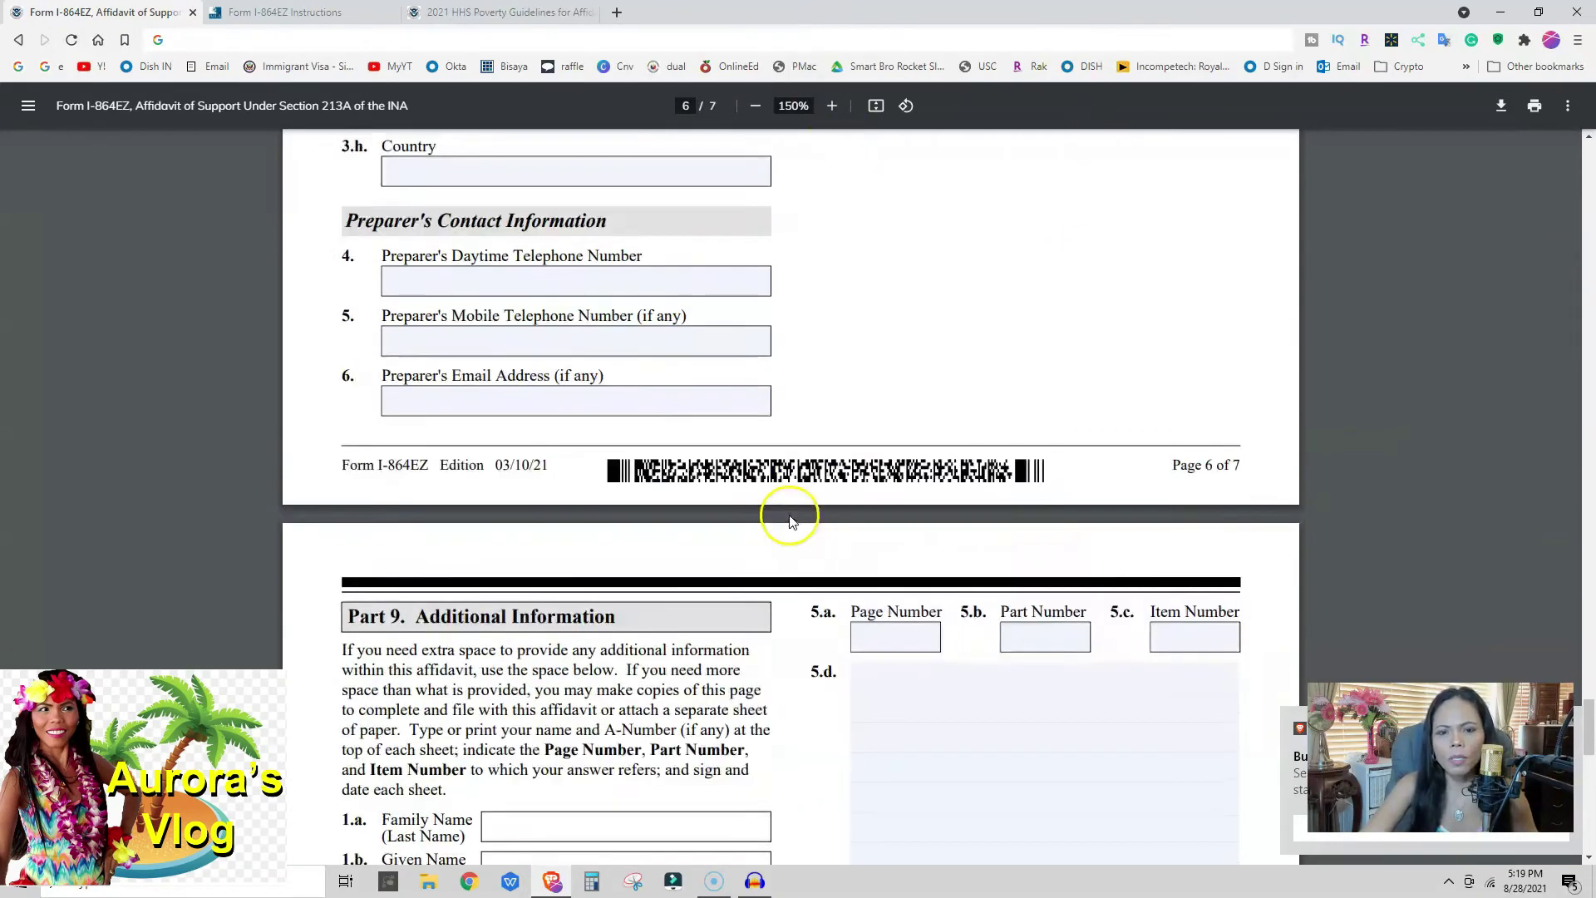
scroll(852, 590, up, 7)
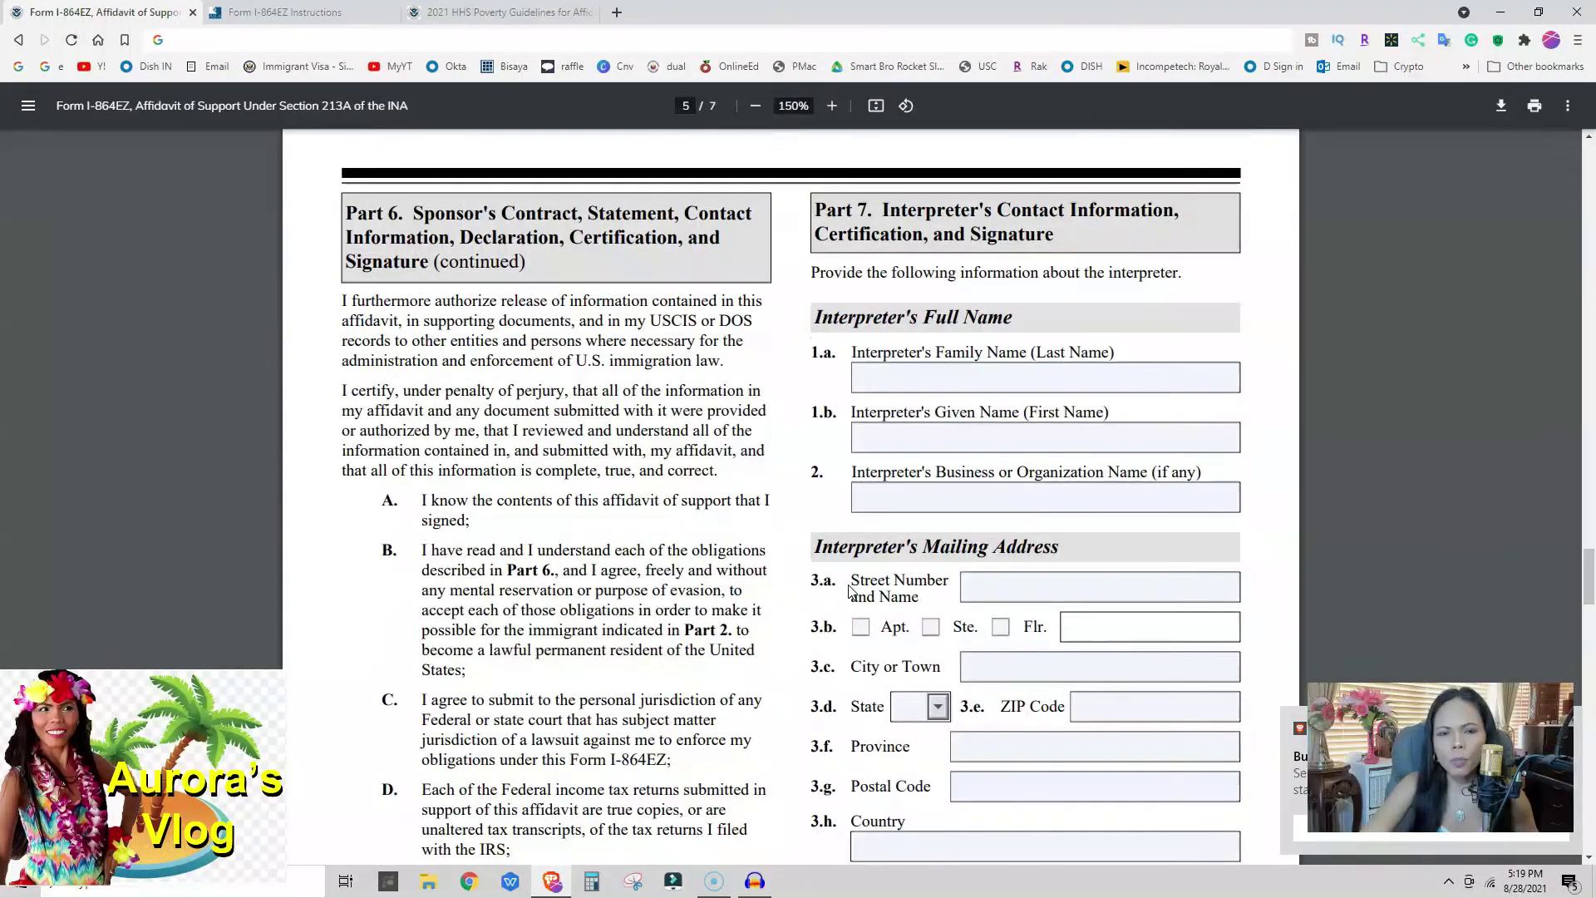
scroll(339, 725, down, 8)
scroll(474, 599, up, 7)
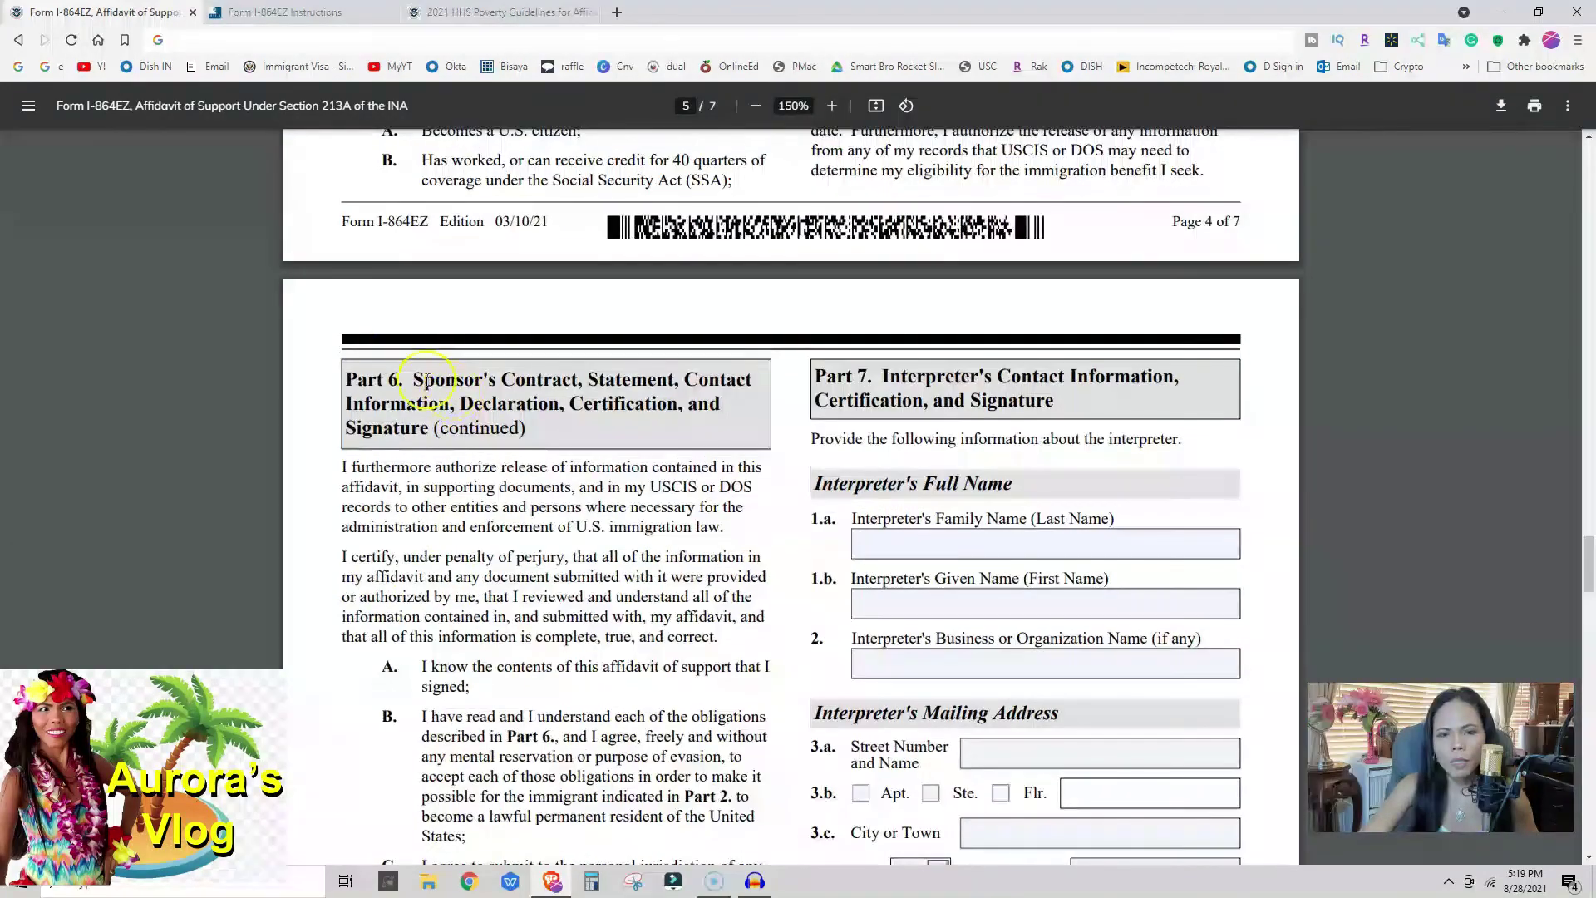
scroll(737, 517, down, 8)
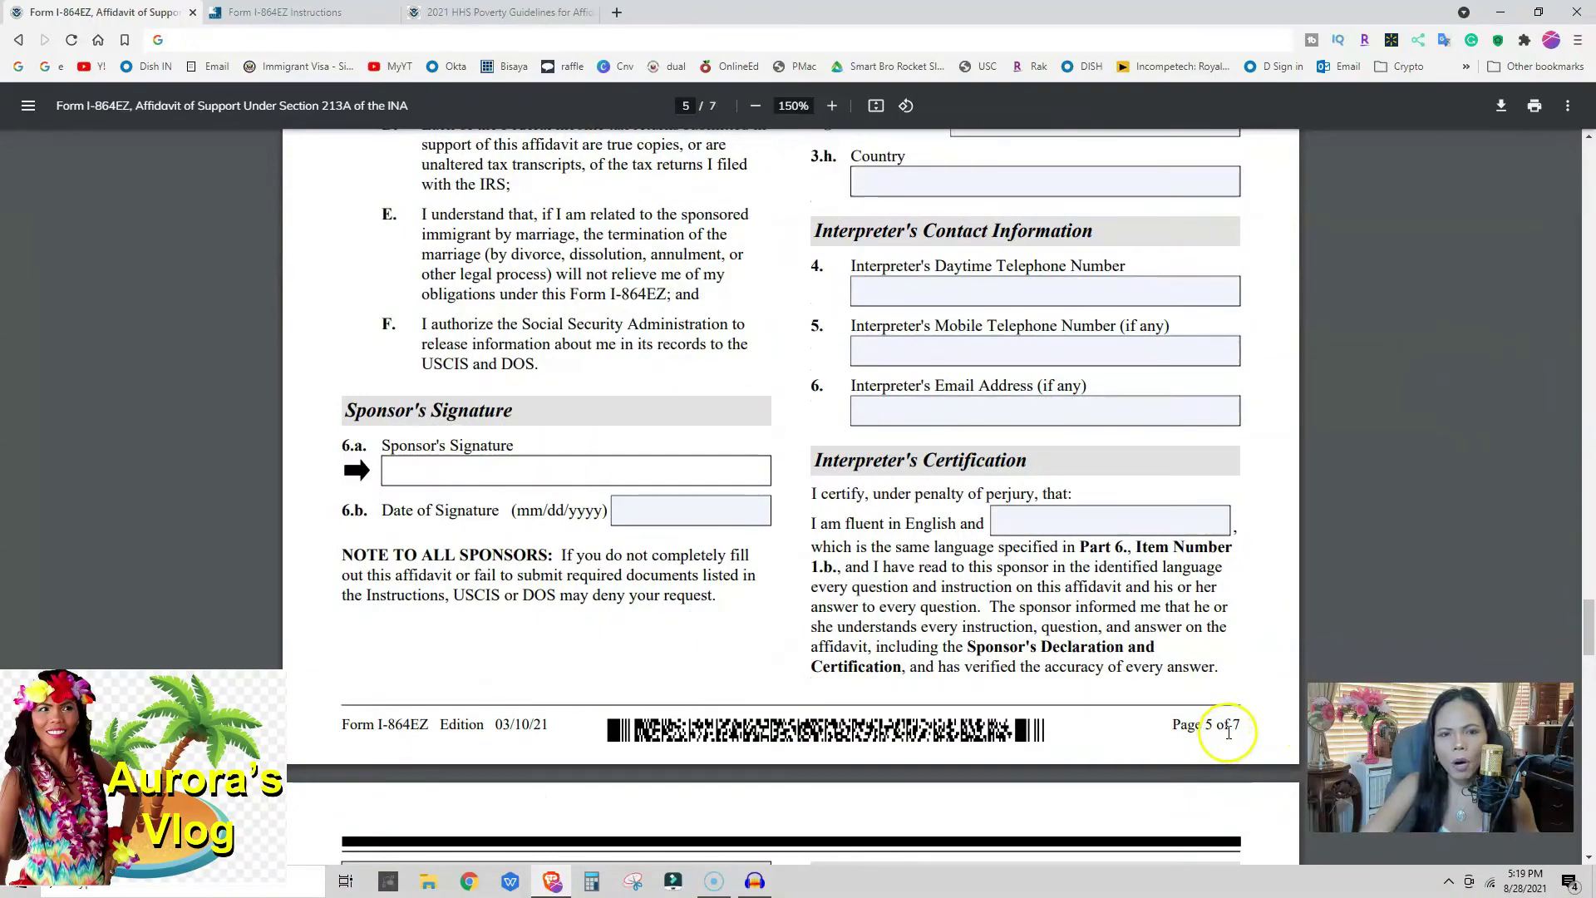
scroll(638, 565, down, 13)
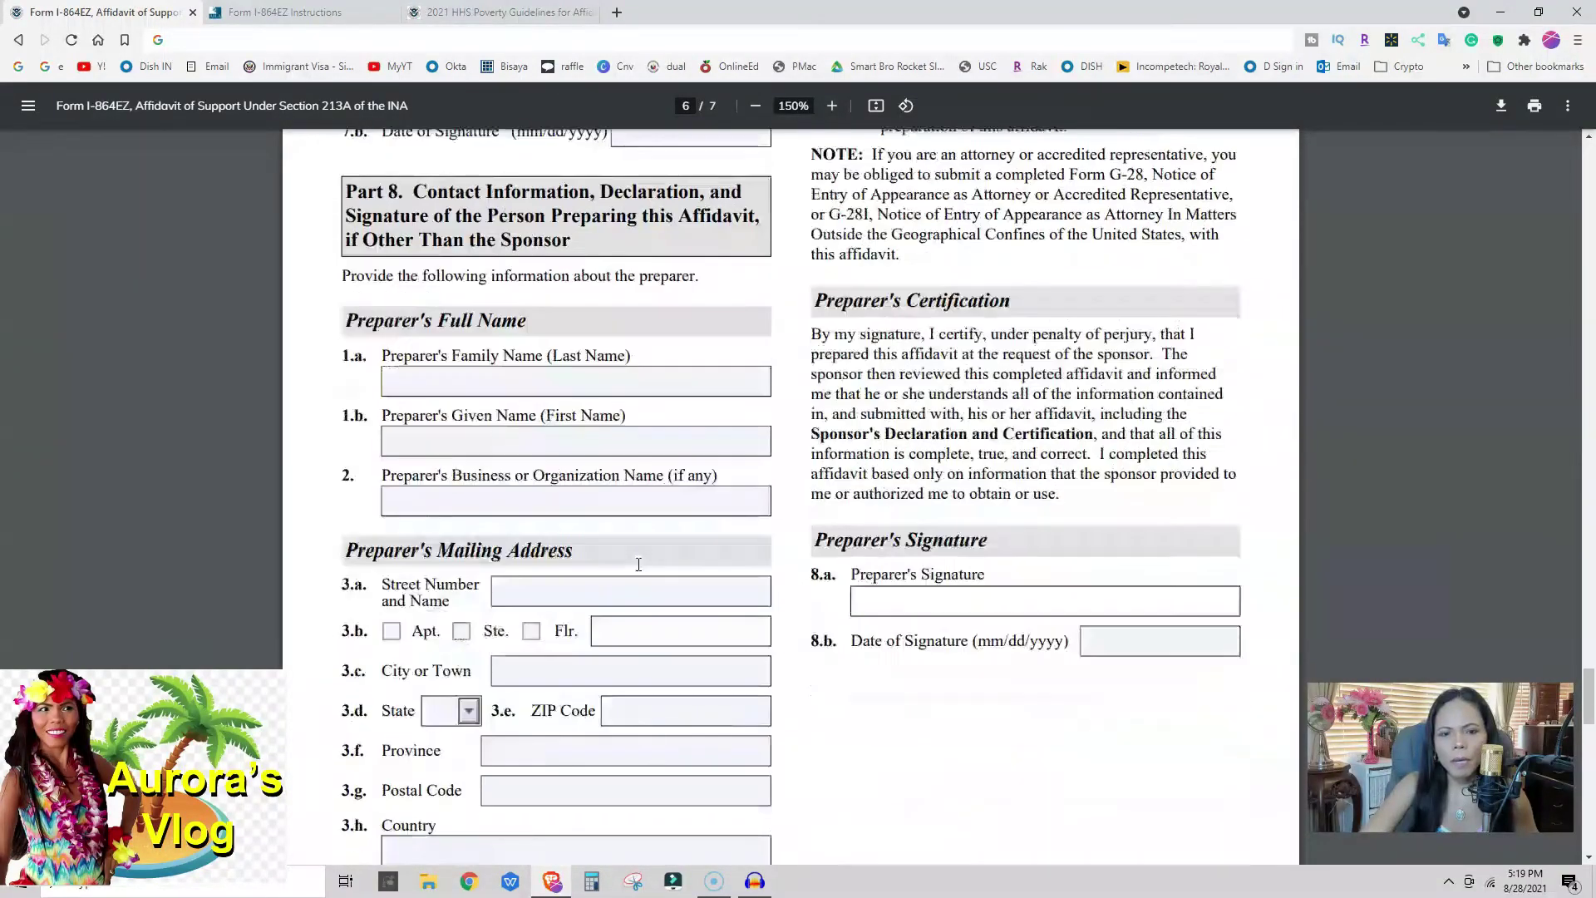
scroll(638, 564, down, 9)
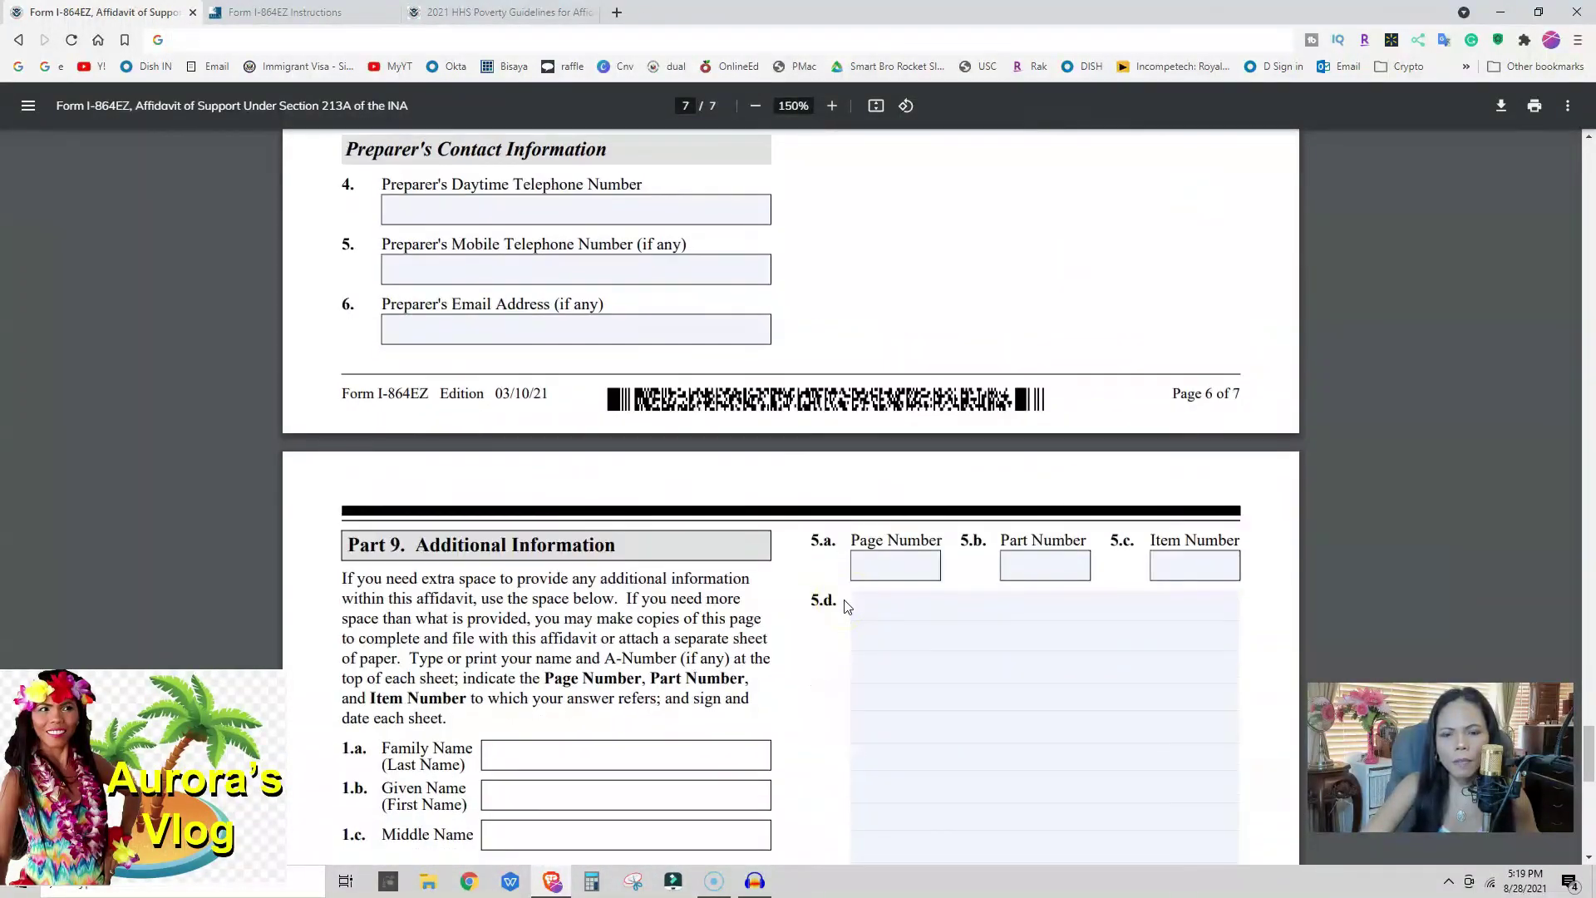
scroll(846, 606, down, 8)
scroll(932, 635, up, 19)
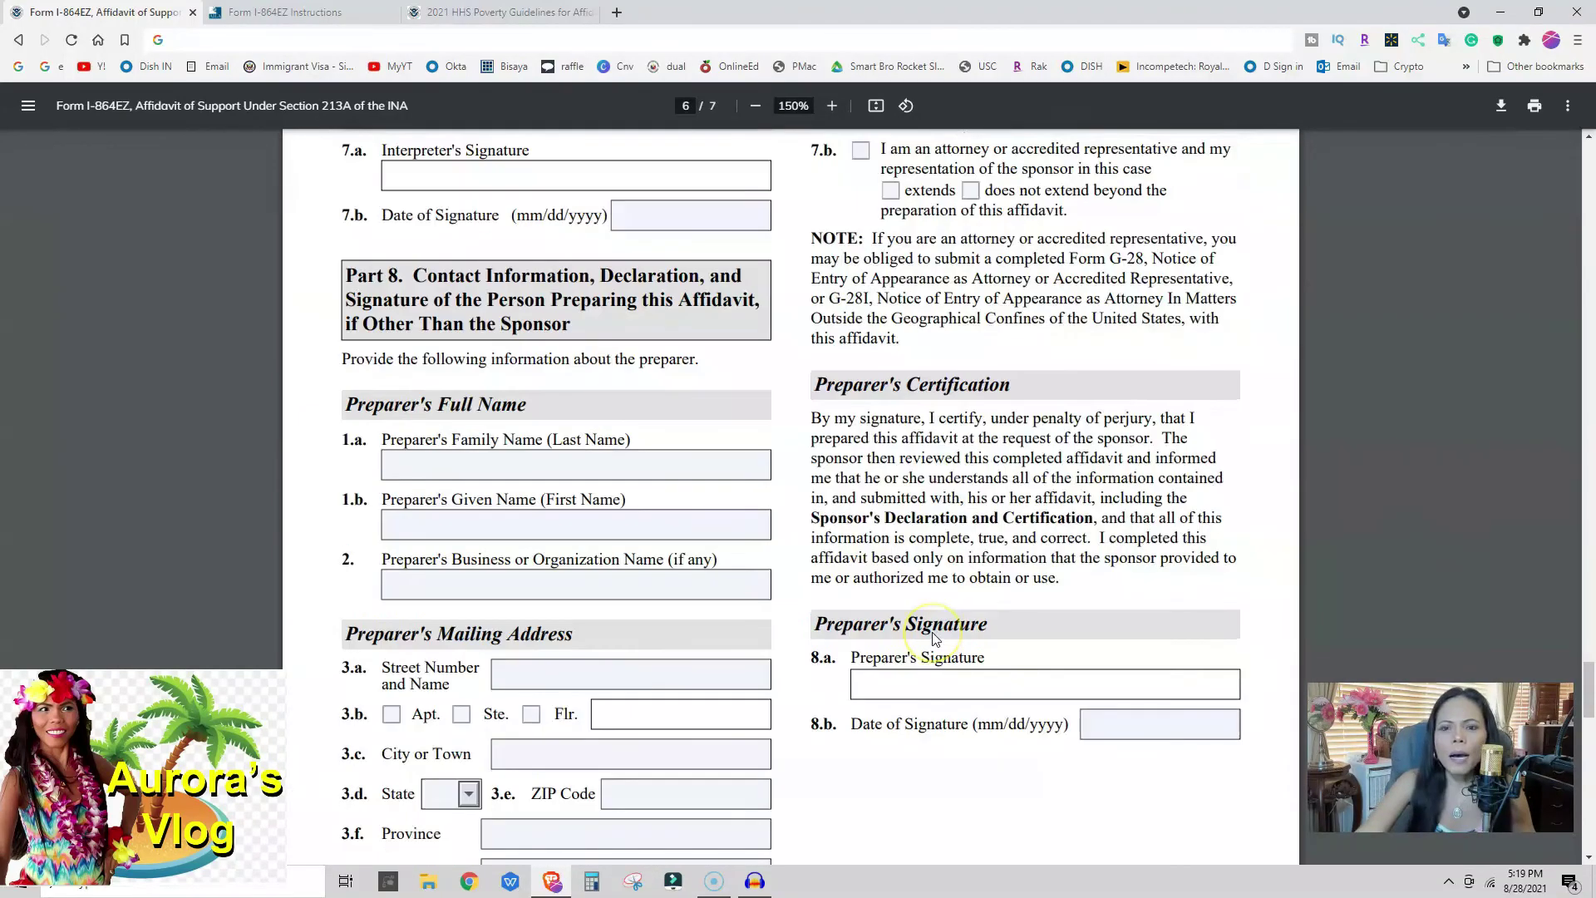
scroll(935, 637, up, 4)
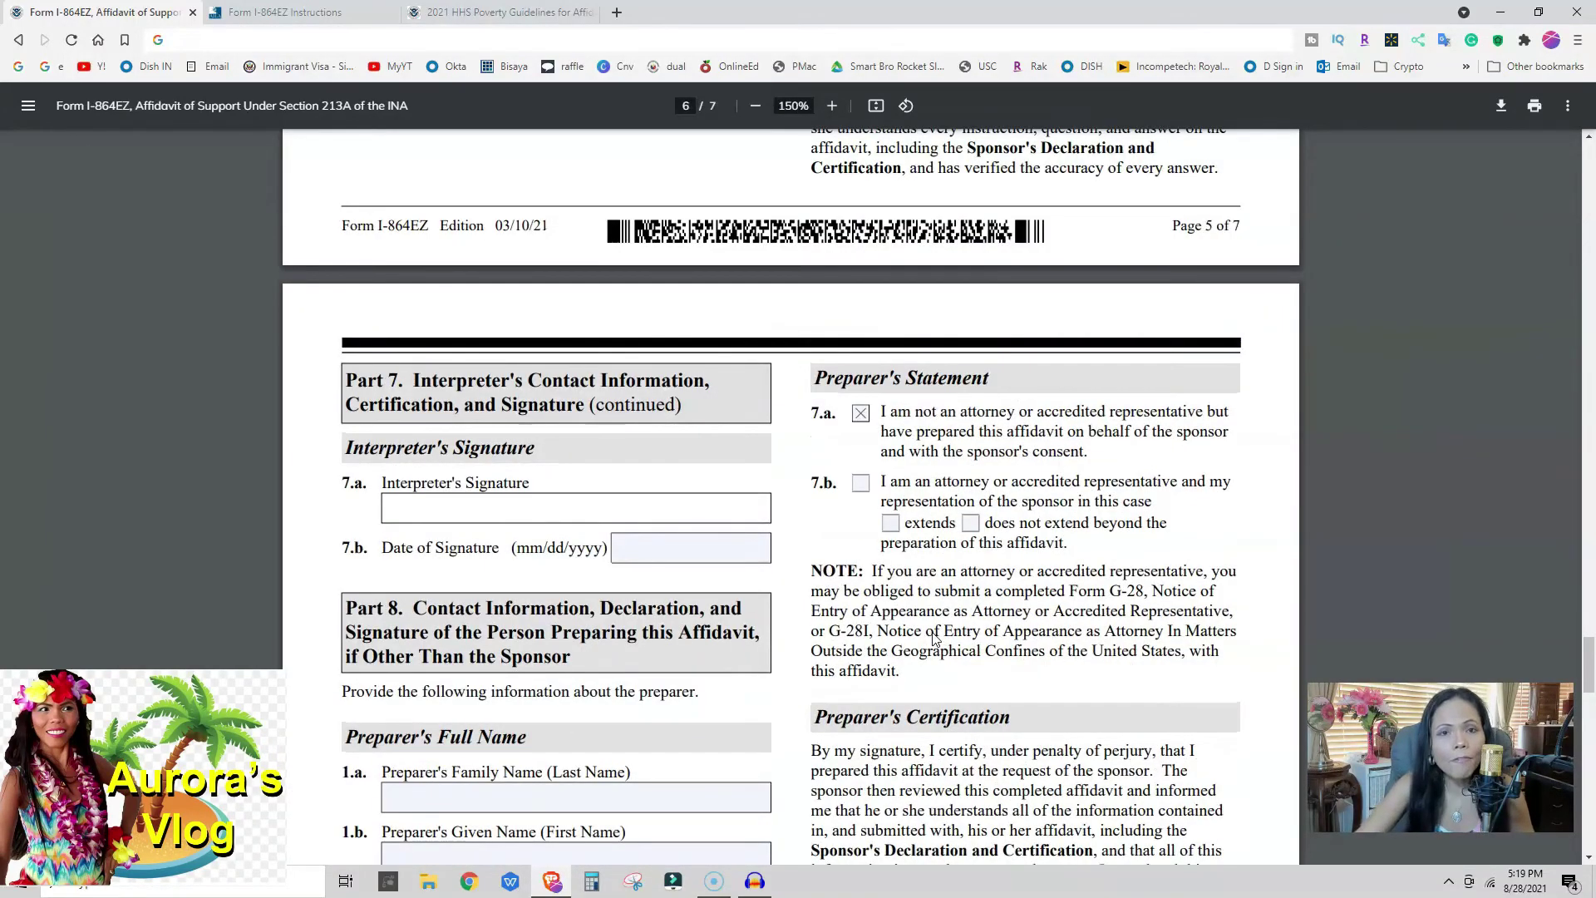